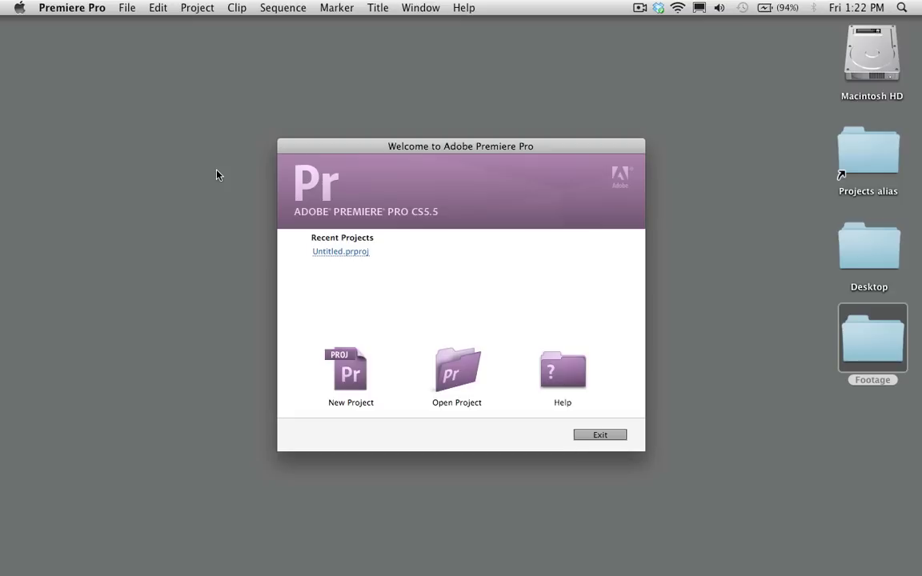
left_click_drag(323, 146, 298, 141)
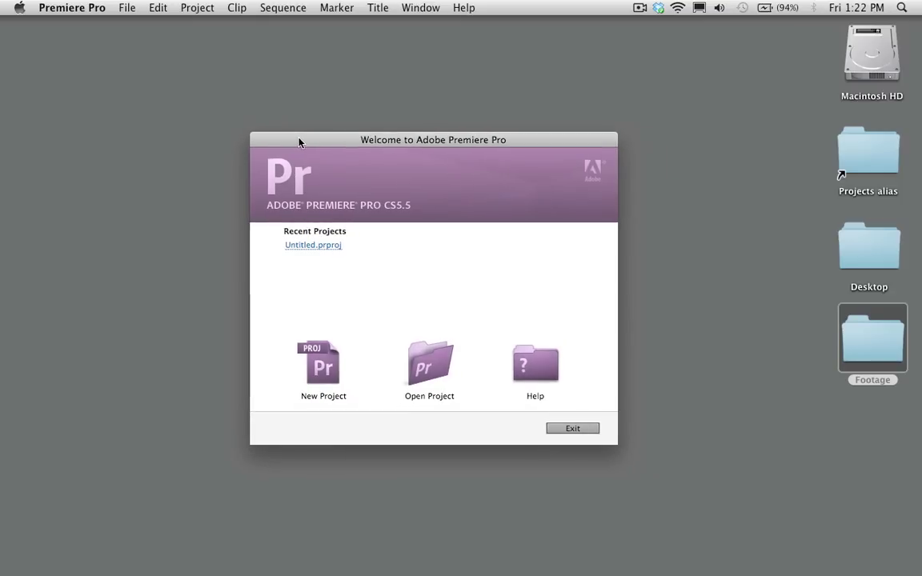
left_click_drag(300, 141, 304, 128)
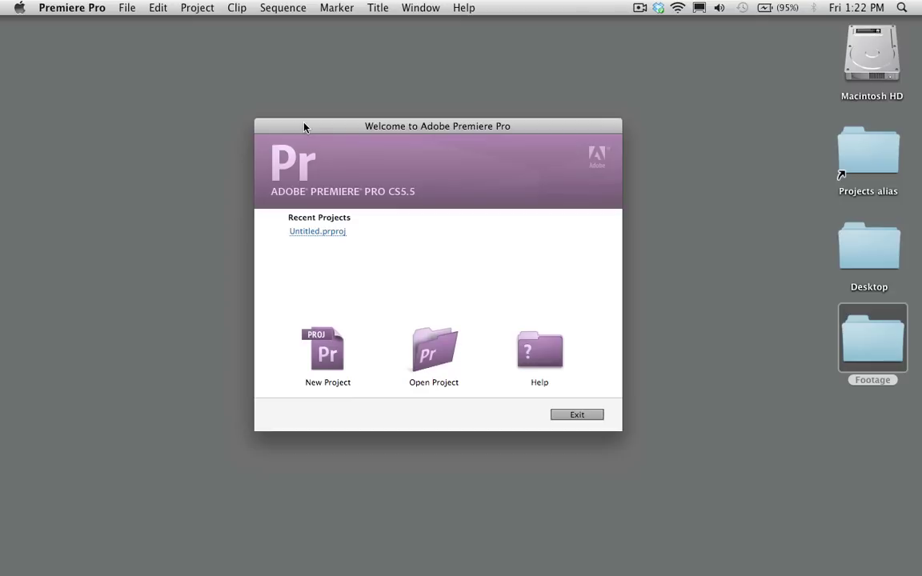
left_click_drag(304, 127, 303, 125)
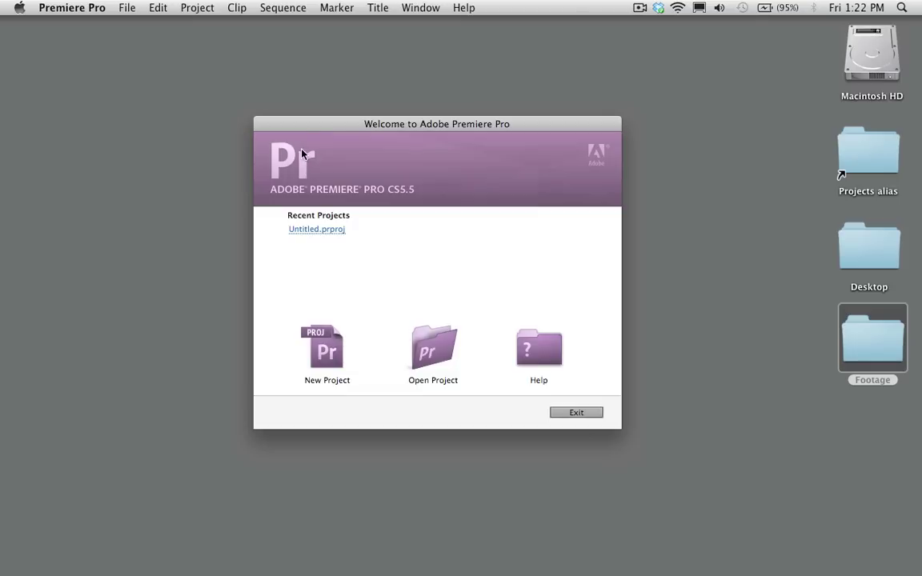
left_click_drag(301, 124, 303, 135)
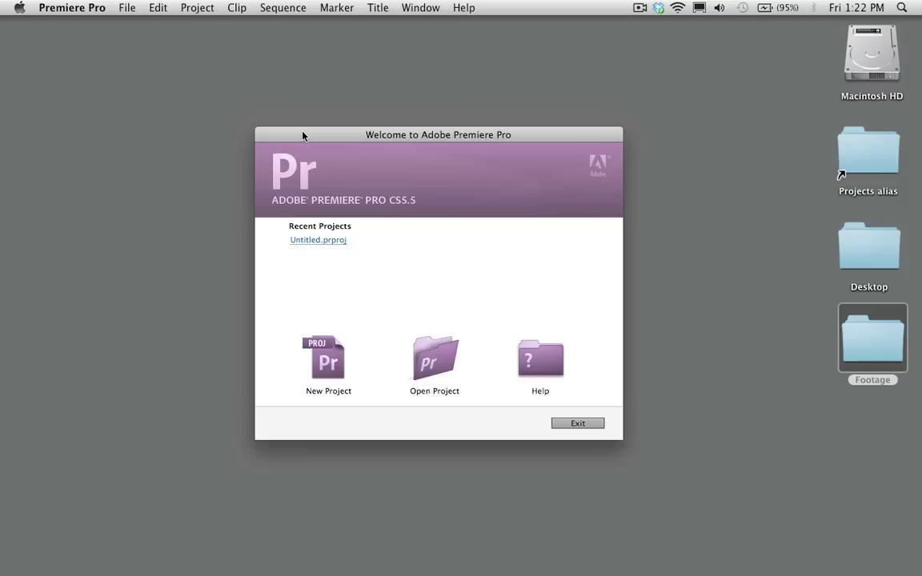
left_click_drag(302, 135, 305, 126)
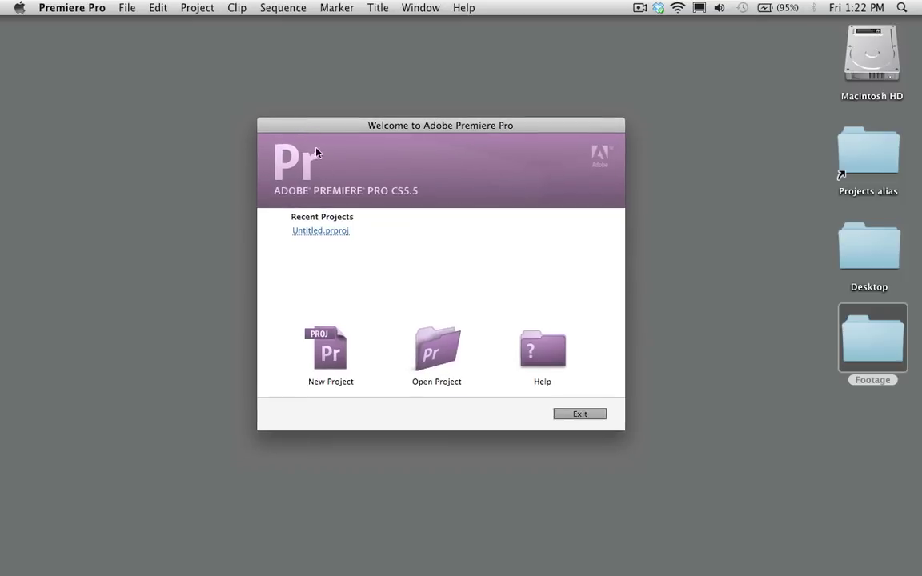
Step: Start a new project and set its location to a new Desktop folder named "editing test"
left_click(344, 359)
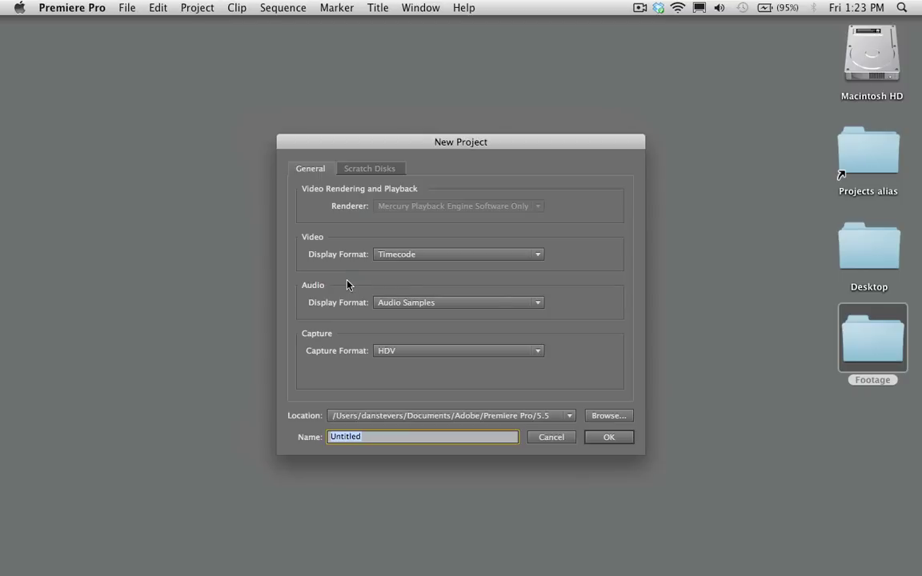
left_click_drag(357, 138, 338, 91)
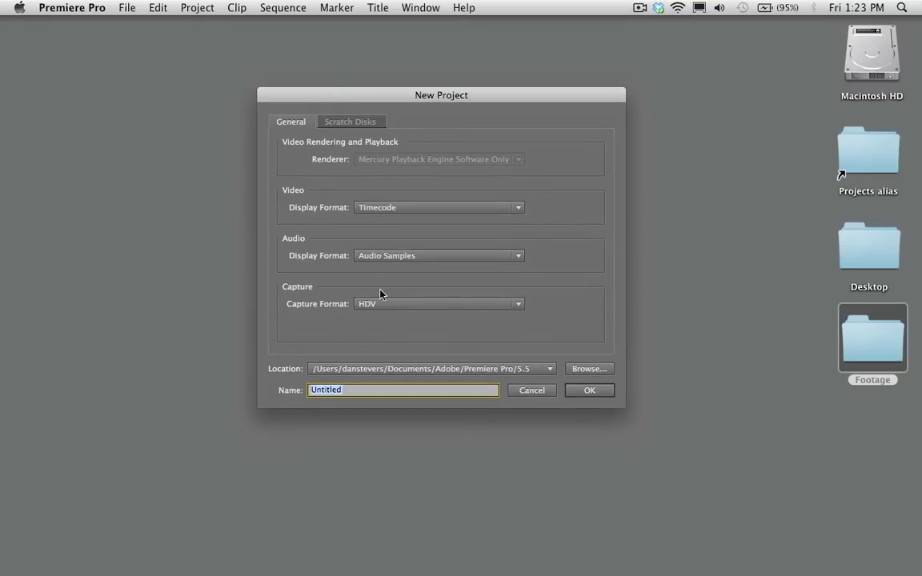
left_click(592, 368)
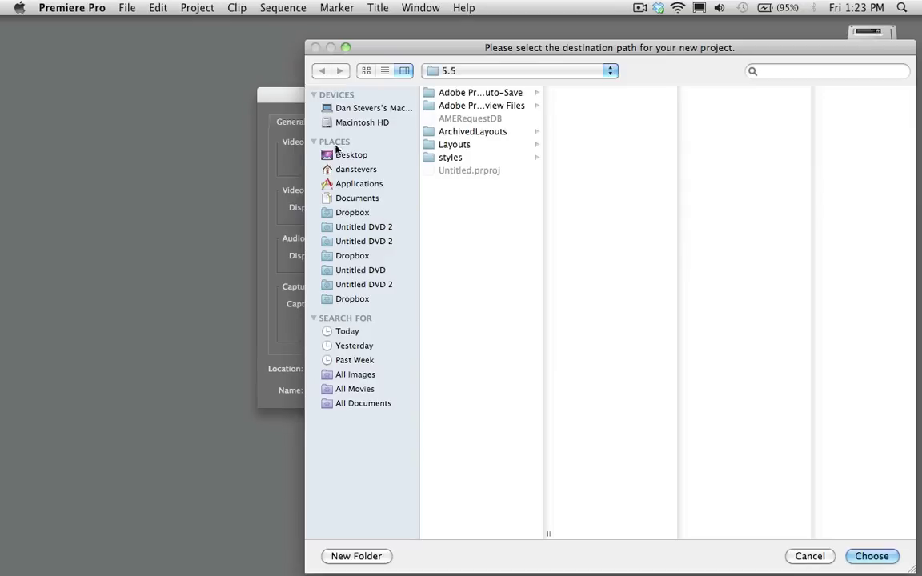
left_click(346, 155)
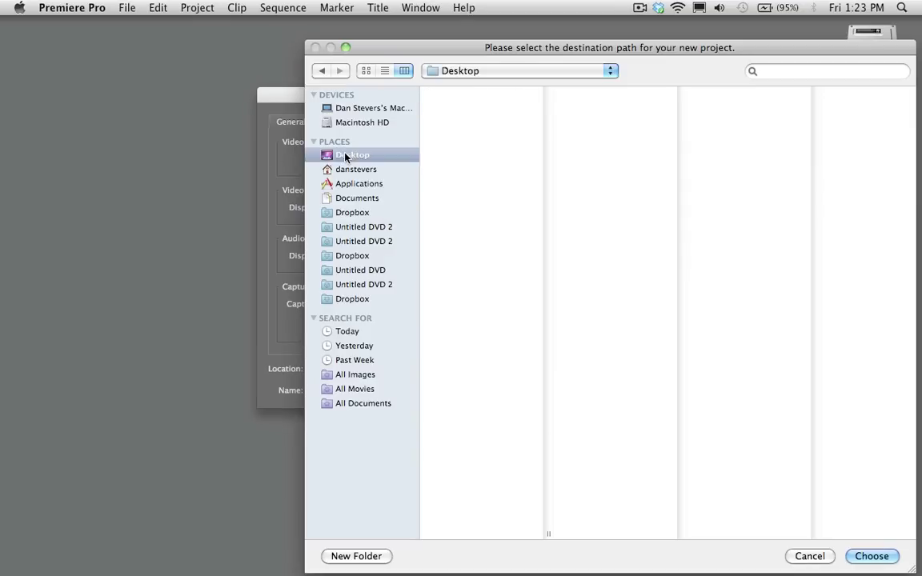
left_click(364, 554)
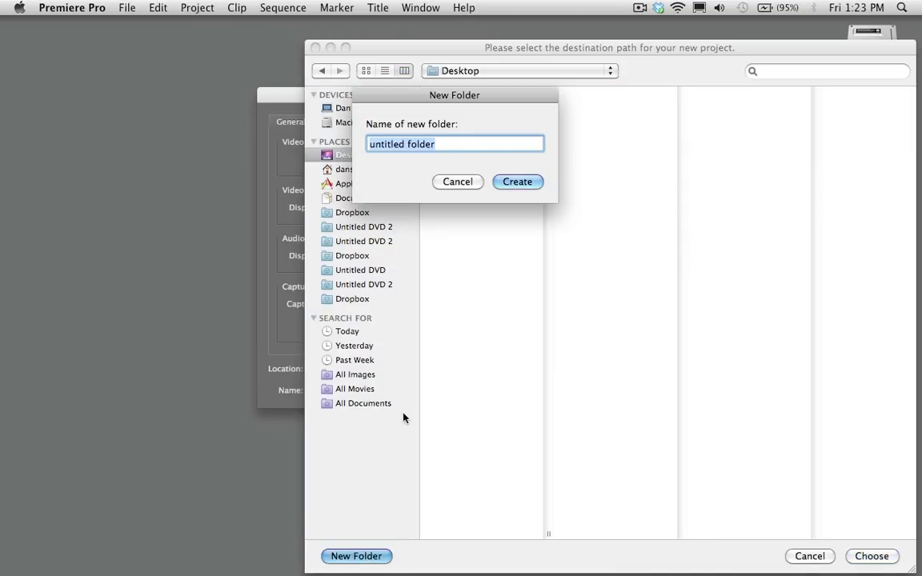
type("editing ")
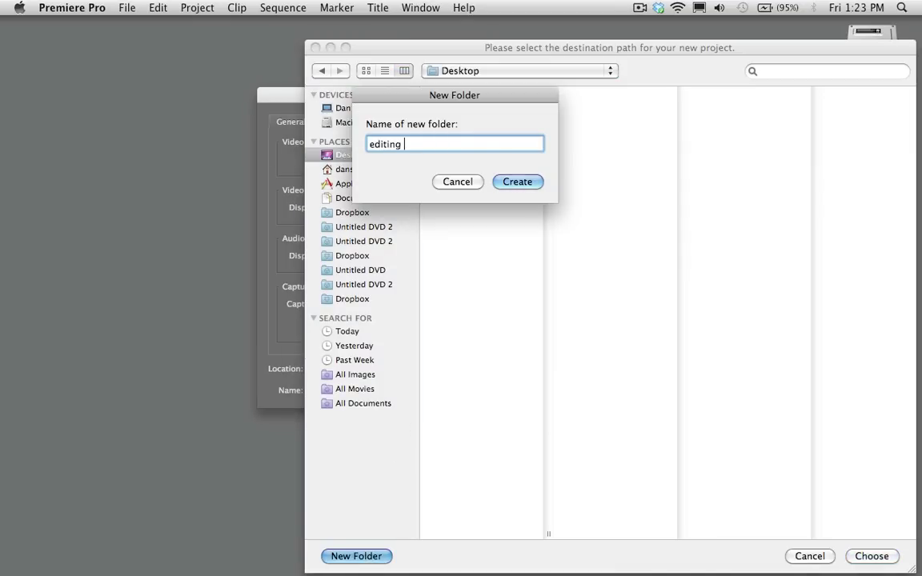
type("test")
left_click(506, 183)
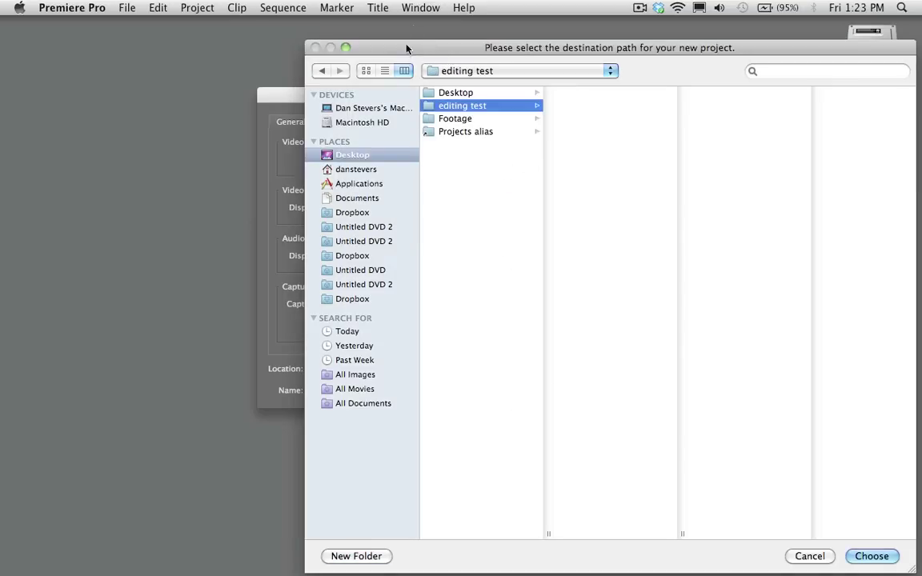
left_click(871, 557)
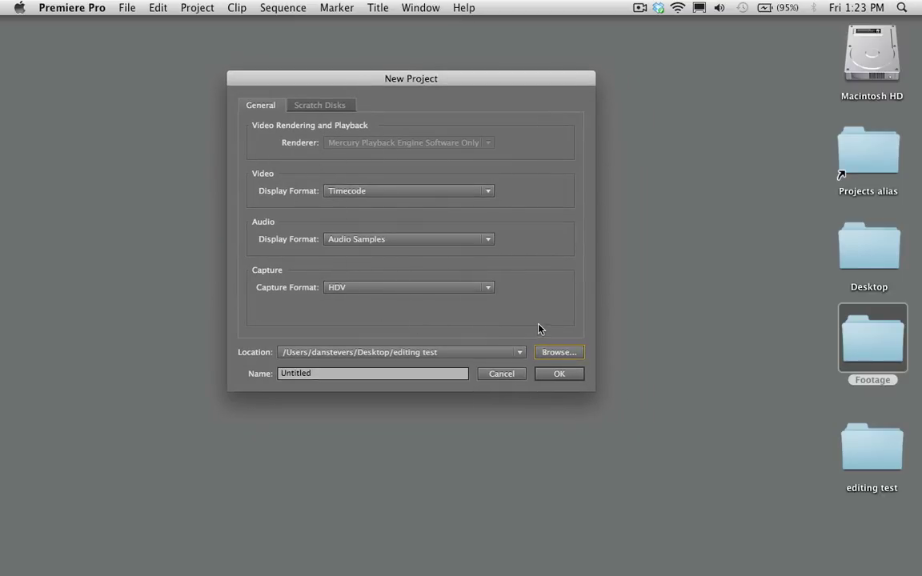
Step: Keep HDV as the capture format, name the project "Editing test" and create it
left_click(397, 288)
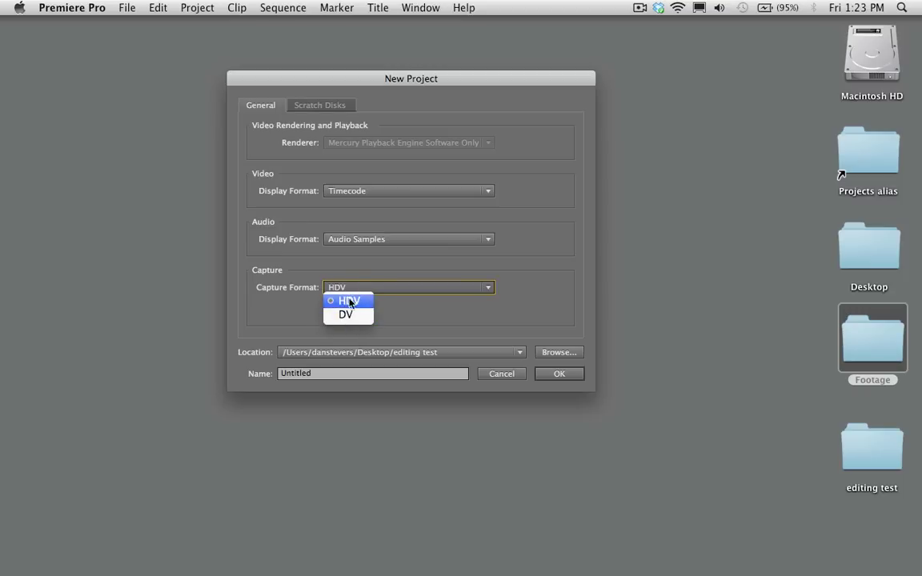
left_click(381, 333)
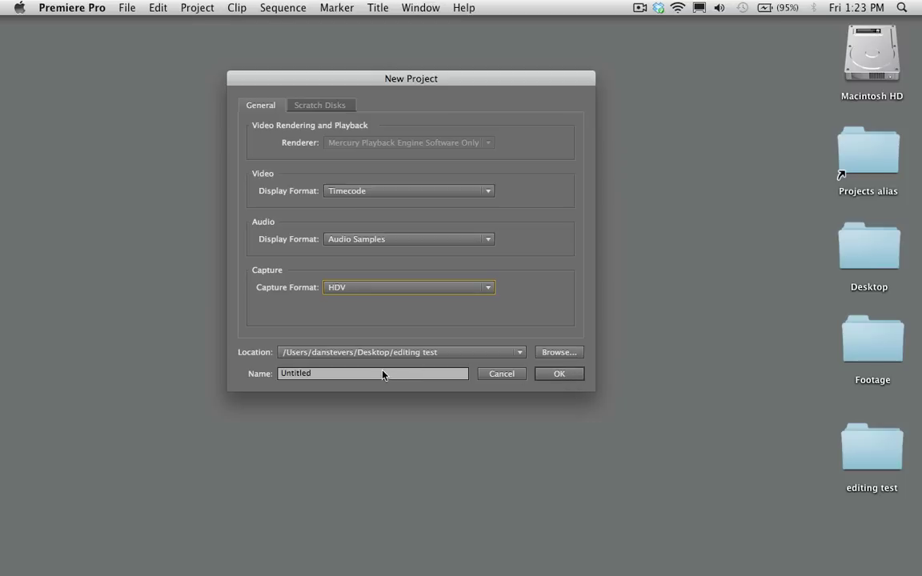
left_click(335, 374)
left_click_drag(335, 374, 237, 359)
type("E")
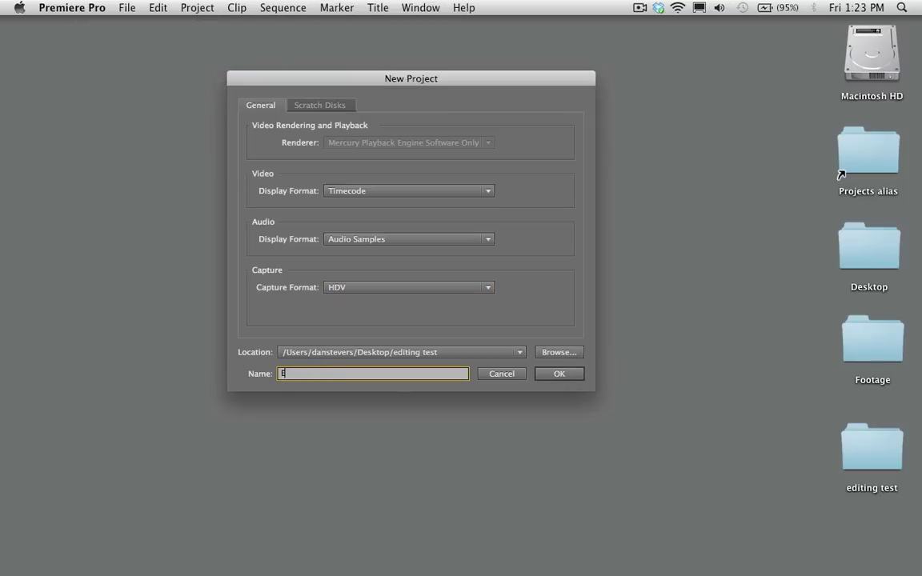
type("diting test")
left_click(558, 374)
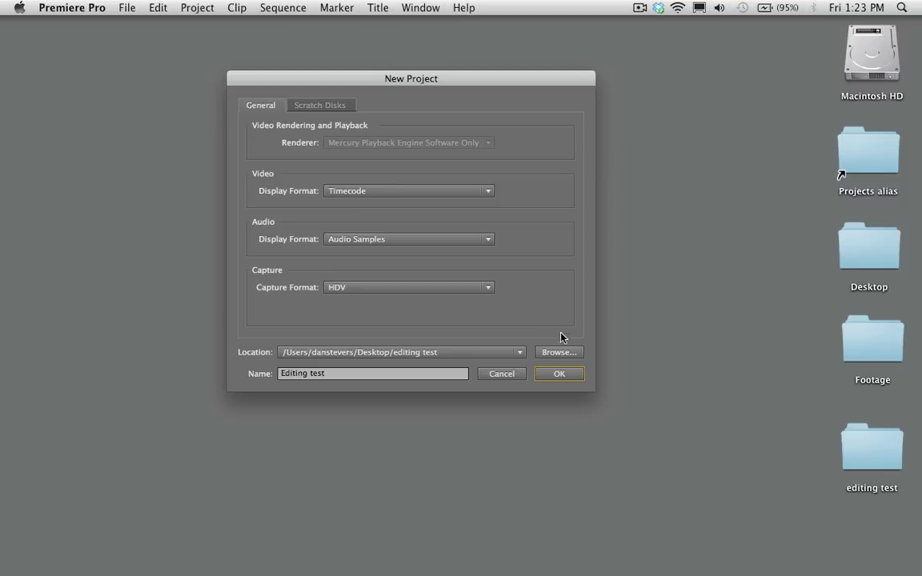
left_click(558, 374)
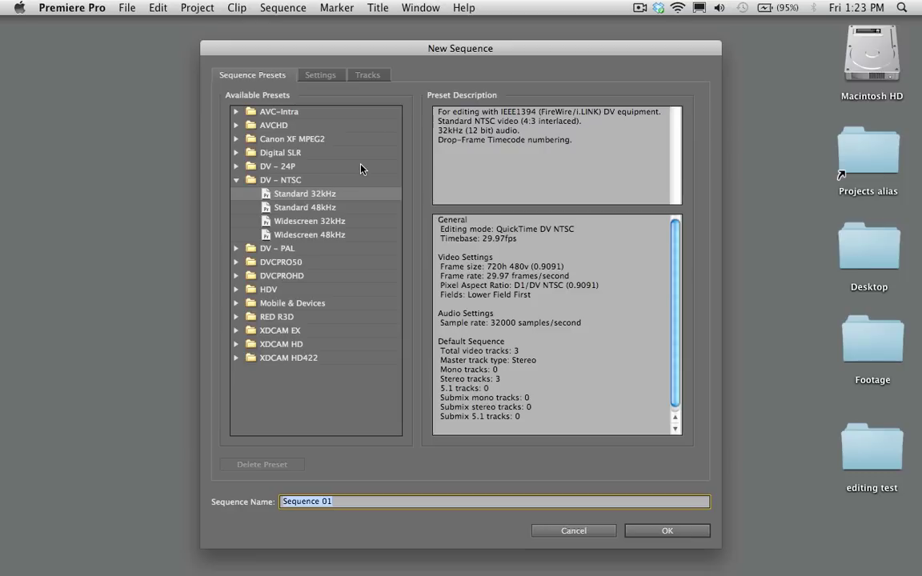
Step: Look through the sequence presets and settings, then create Sequence 01 with the DV - NTSC Standard 32kHz preset
left_click_drag(307, 50, 302, 46)
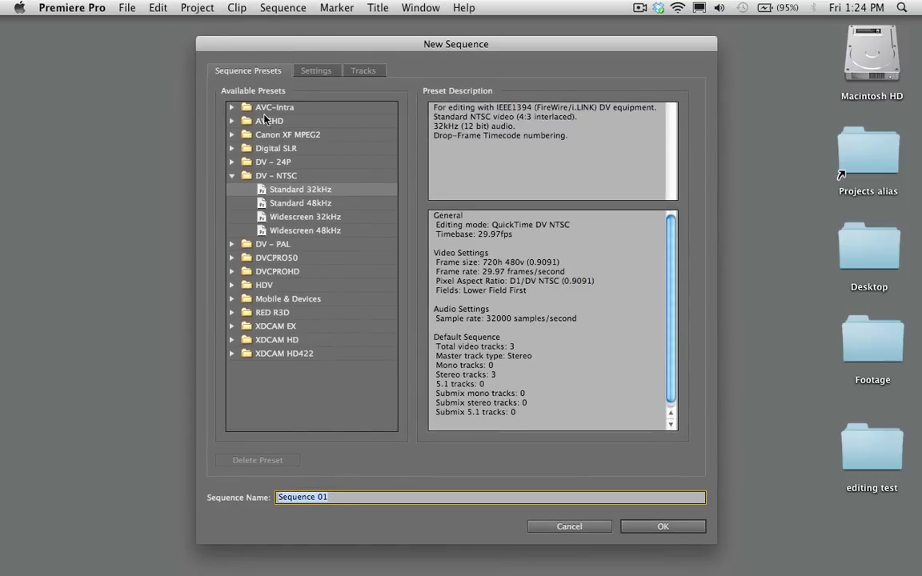
left_click(231, 149)
left_click(231, 203)
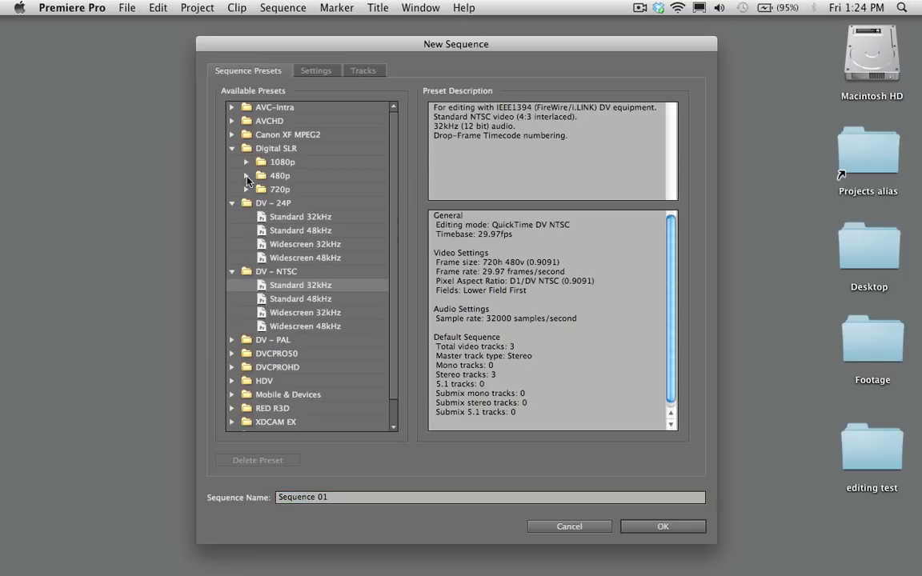
left_click(246, 176)
left_click(316, 71)
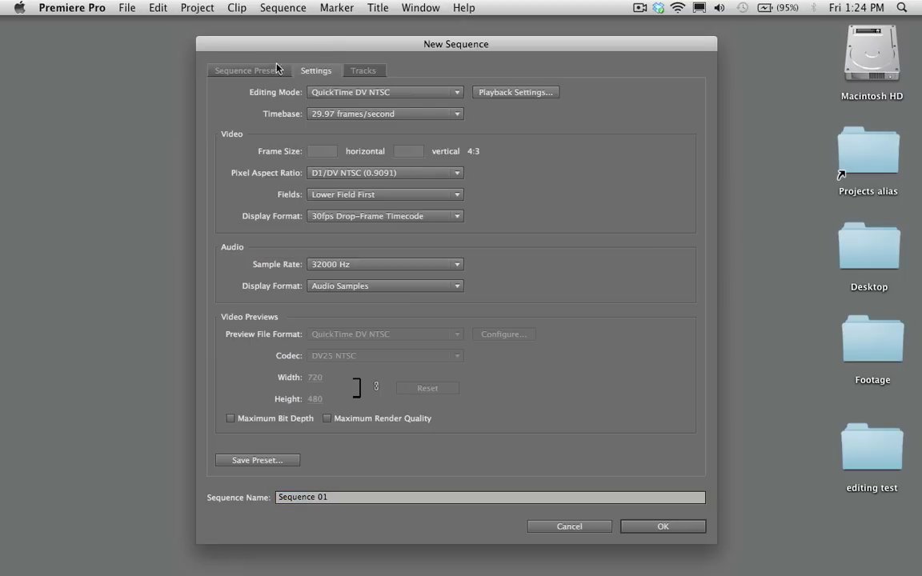
left_click_drag(288, 46, 228, 47)
left_click(230, 69)
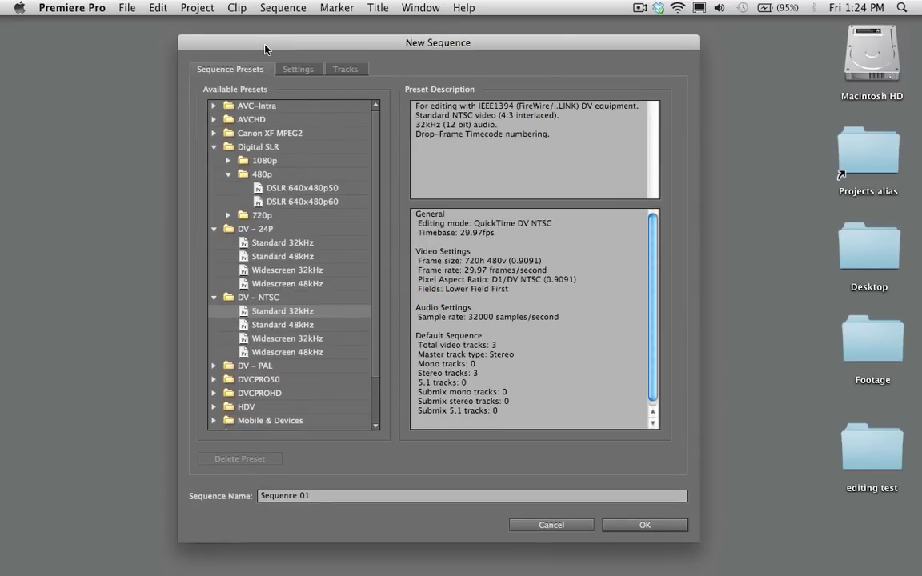
left_click_drag(262, 45, 249, 43)
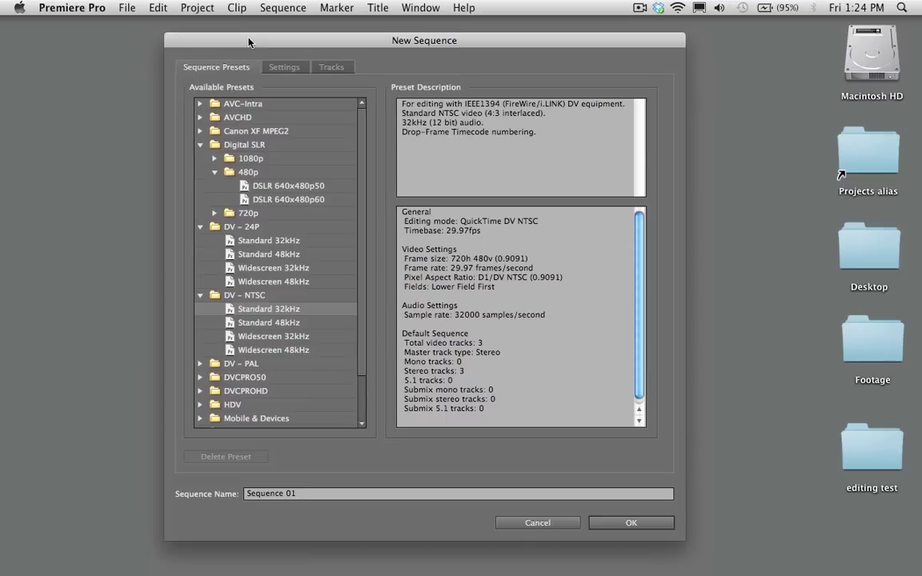
left_click(630, 521)
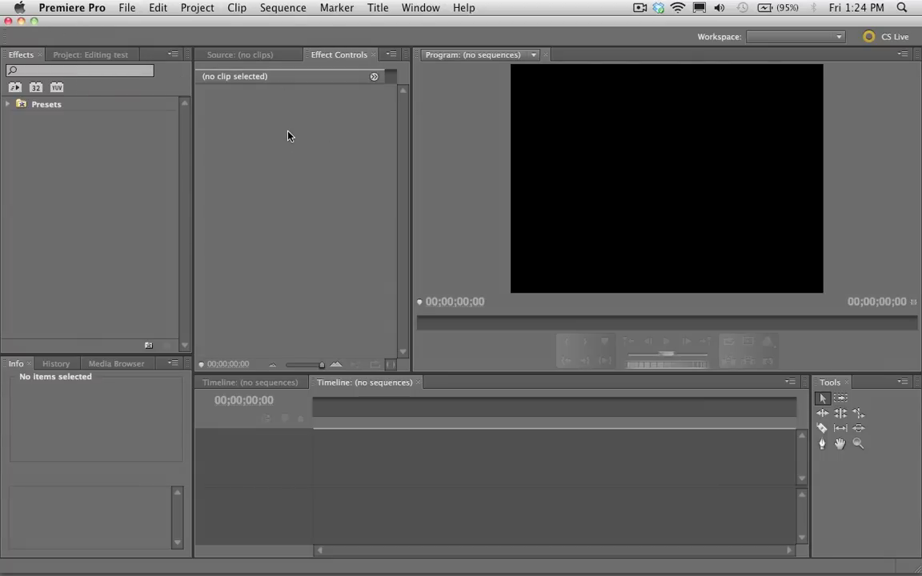
Step: Import Sample Footage.mp4 from the Footage folder on the Desktop into the project
left_click(126, 8)
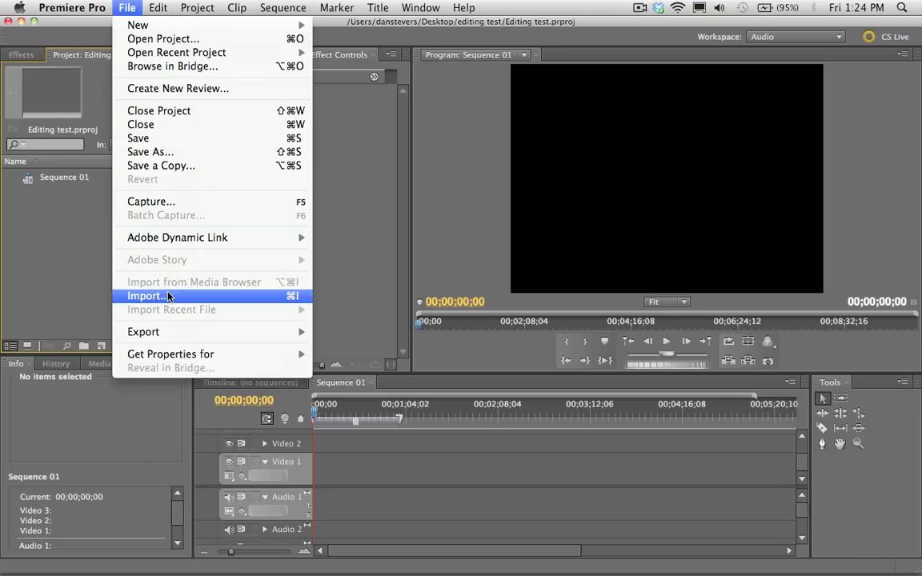
left_click(196, 297)
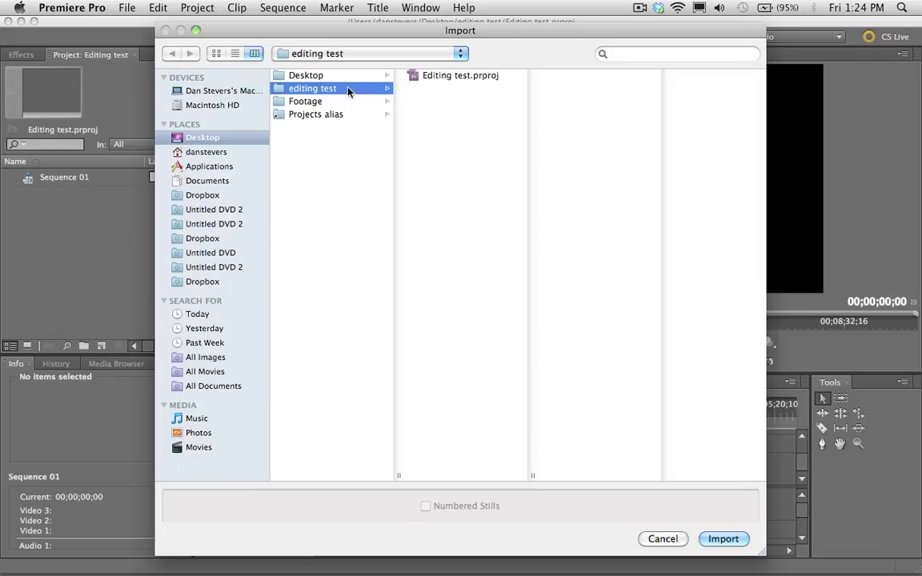
left_click(309, 102)
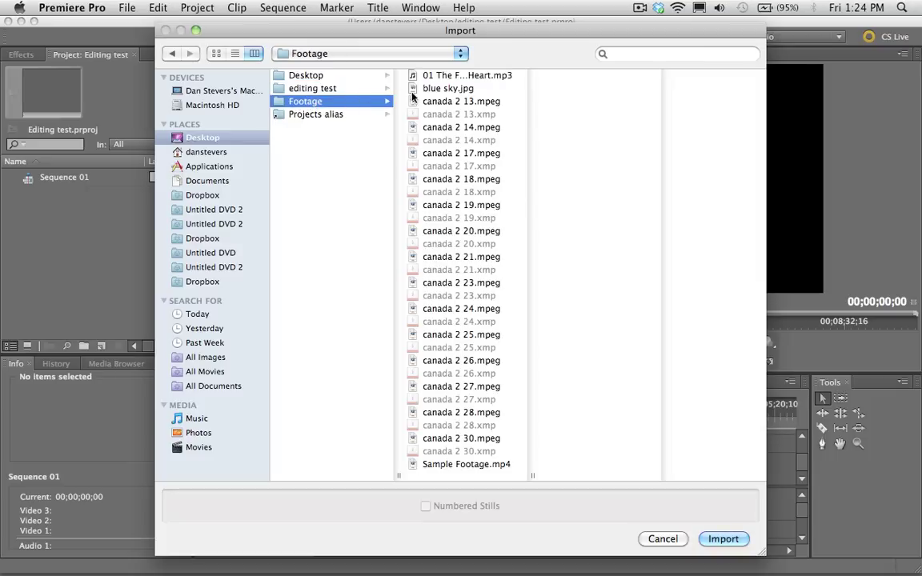
left_click(467, 465)
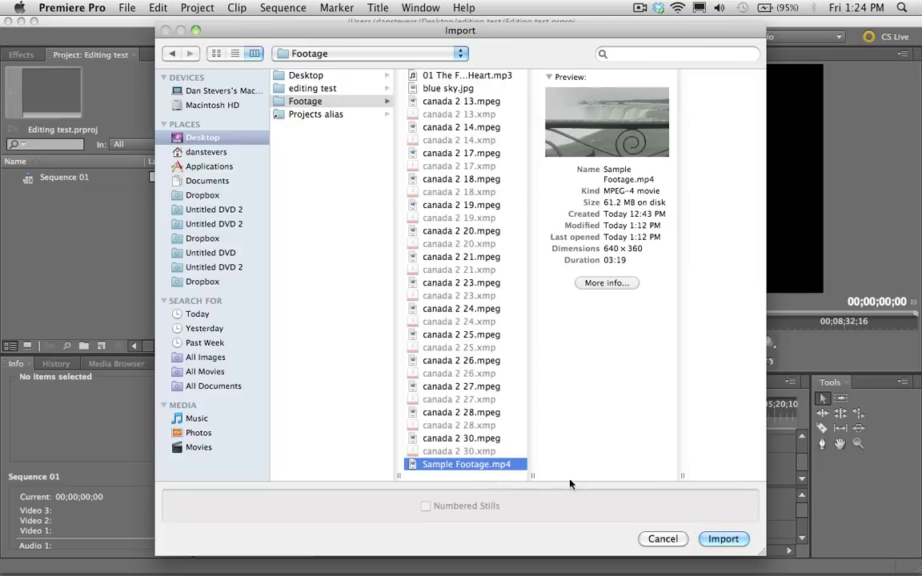
left_click(724, 539)
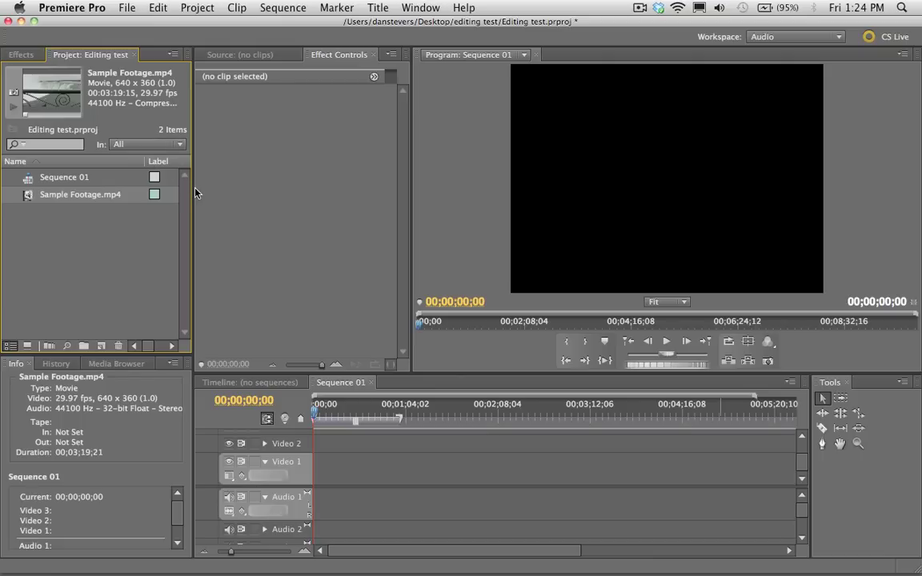
Step: Narrow the Project panel slightly and widen the Program monitor by shrinking the Effect Controls panel
mouse_move(194, 188)
left_mouse_down()
mouse_move(165, 189)
mouse_move(185, 188)
left_mouse_up()
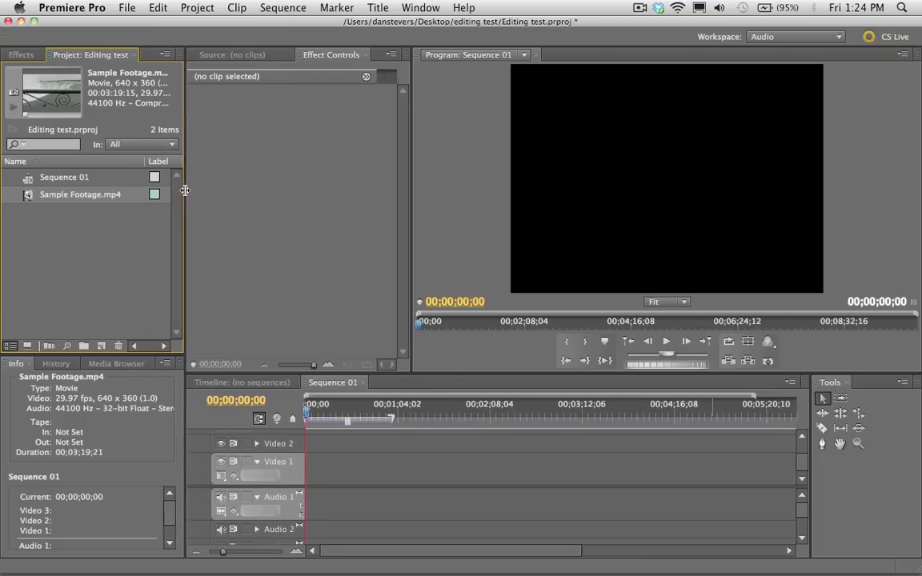
left_click(54, 188)
left_click(26, 195)
left_click_drag(411, 155, 385, 155)
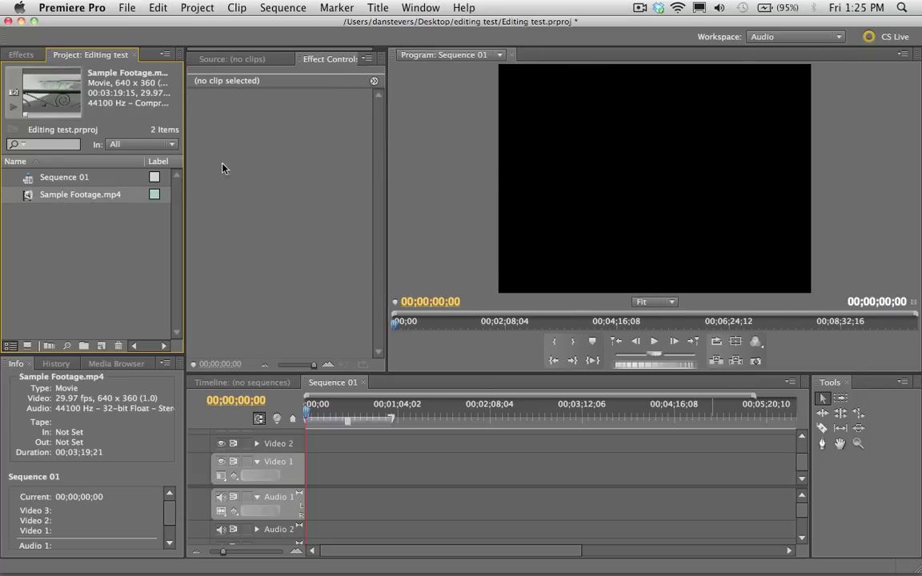
left_click(67, 219)
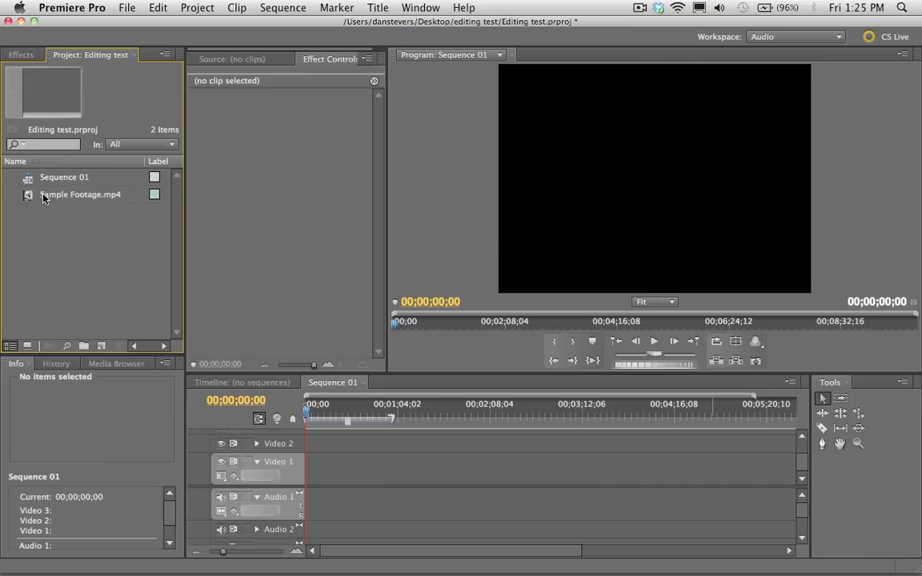
left_click(42, 189)
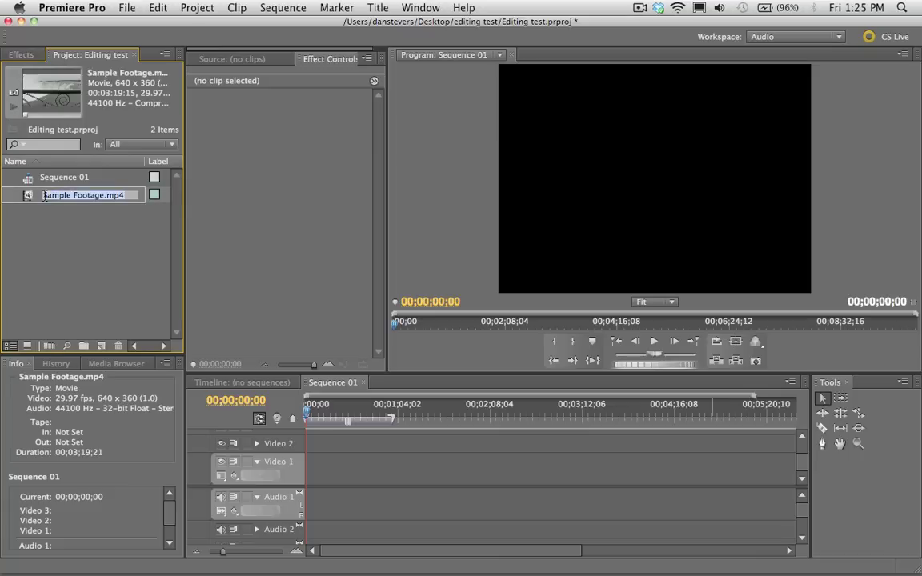
left_click(27, 197, "super")
left_click(28, 198)
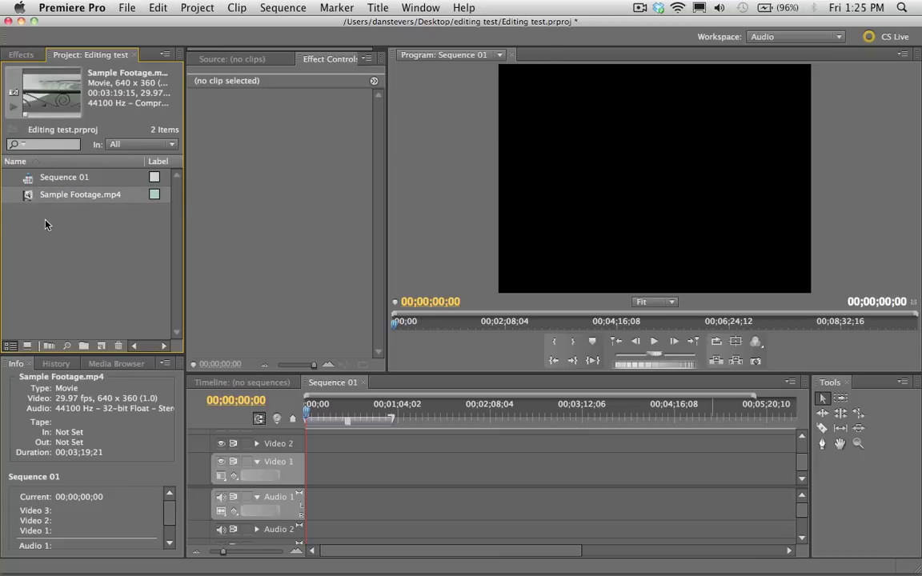
left_click(48, 242)
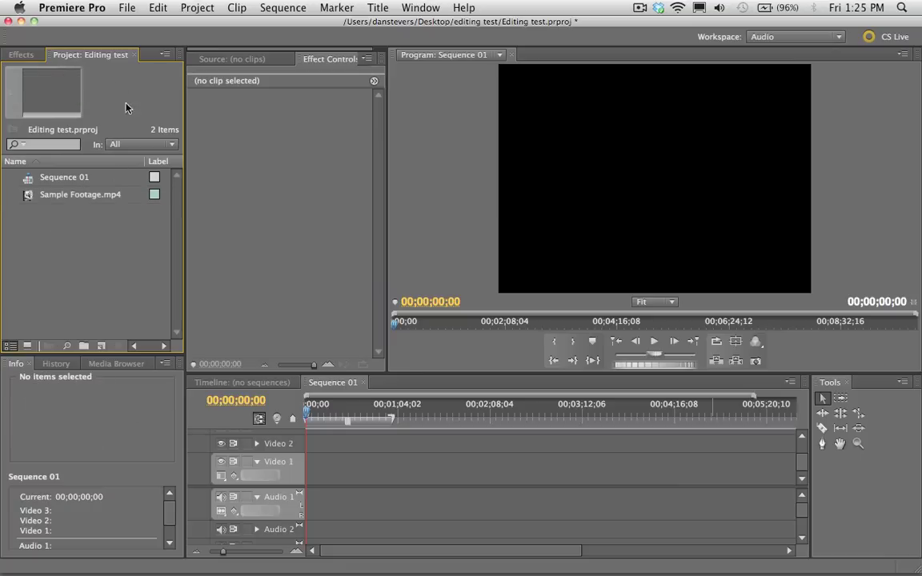
Step: Examine the Effects panel and the list of available panels, and return to the Project panel
left_click(30, 54)
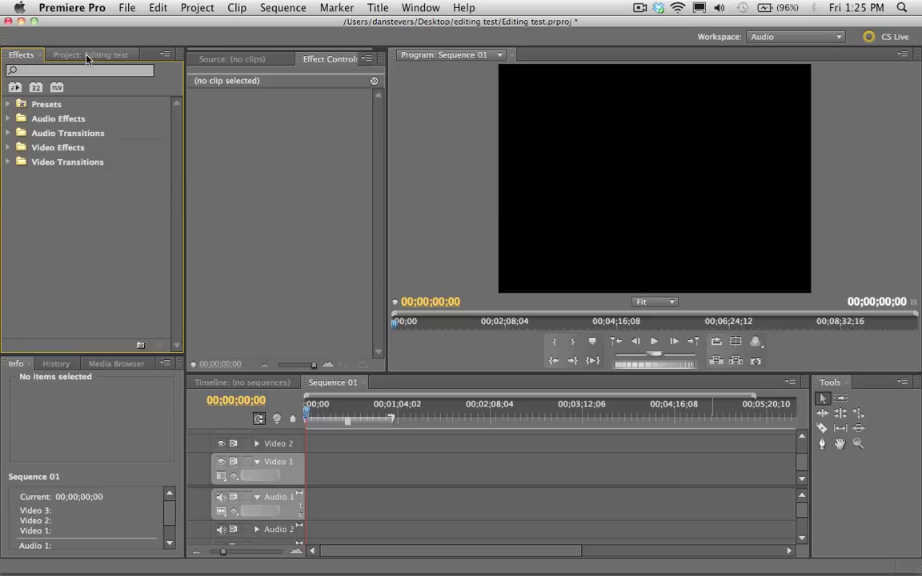
left_click(86, 56)
left_click(22, 56)
left_click(78, 56)
left_click(21, 56)
left_click(61, 54)
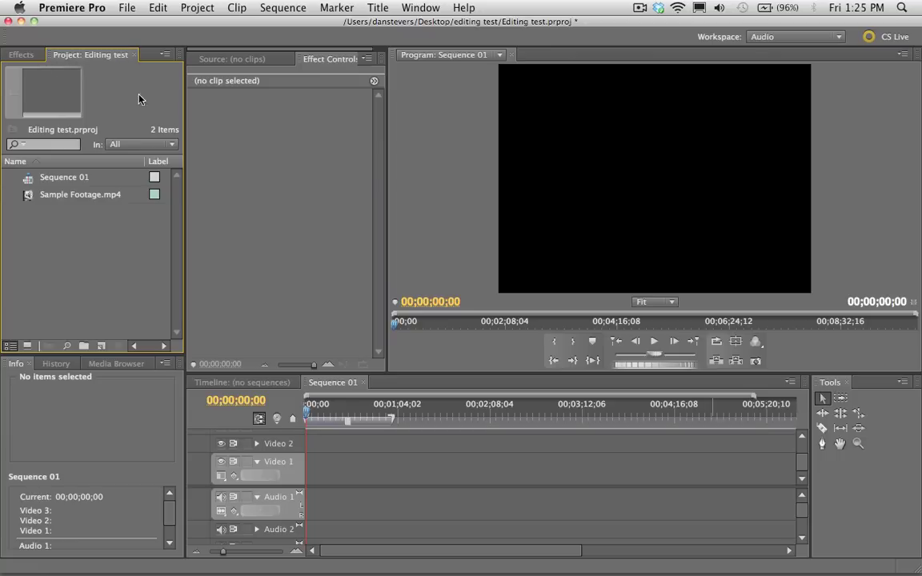
left_click(420, 7)
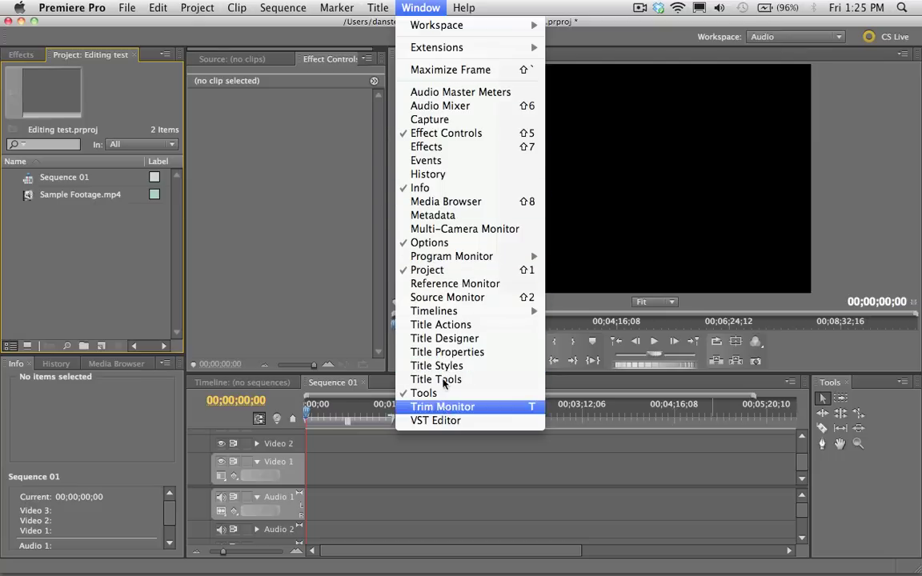
left_click(403, 7)
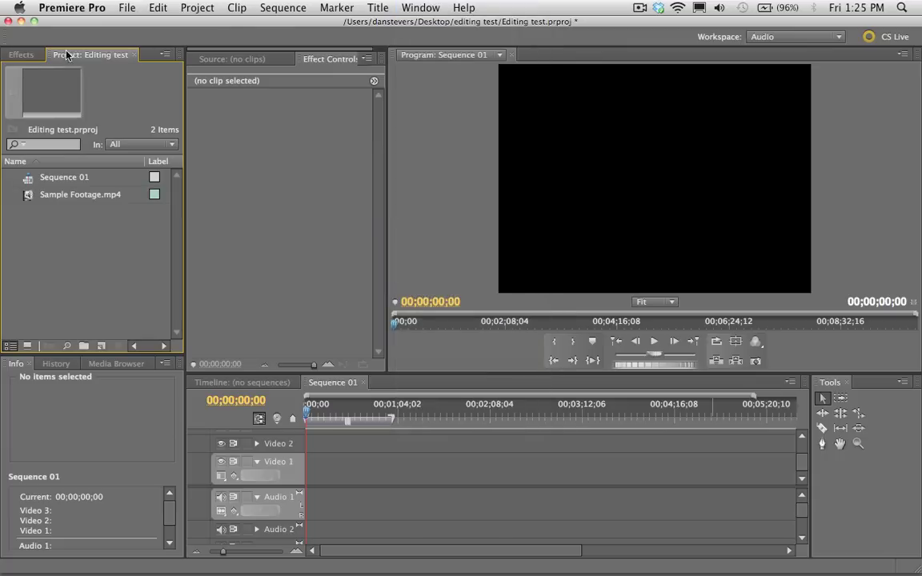
Step: Create a new sequence from the Sample Footage.mp4 clip in the project
left_click(29, 197)
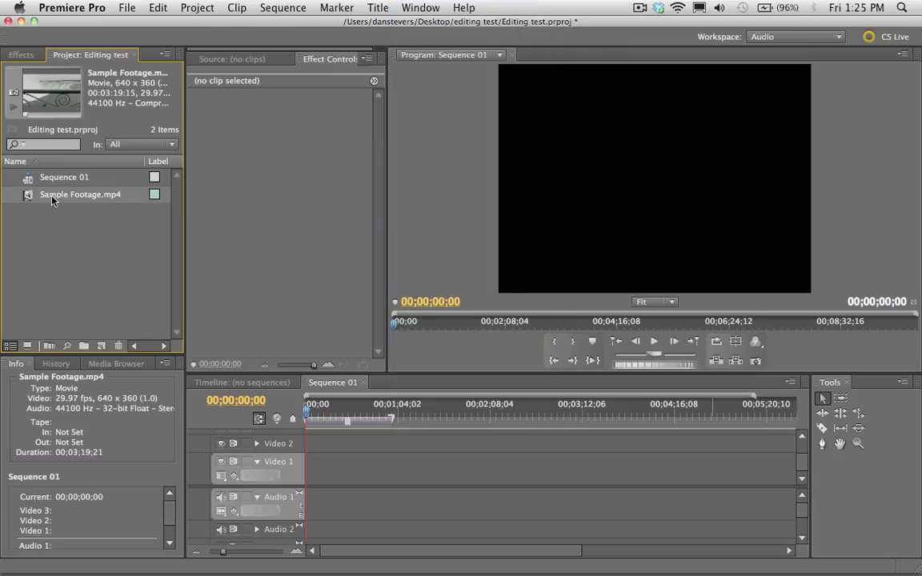
left_click(63, 197)
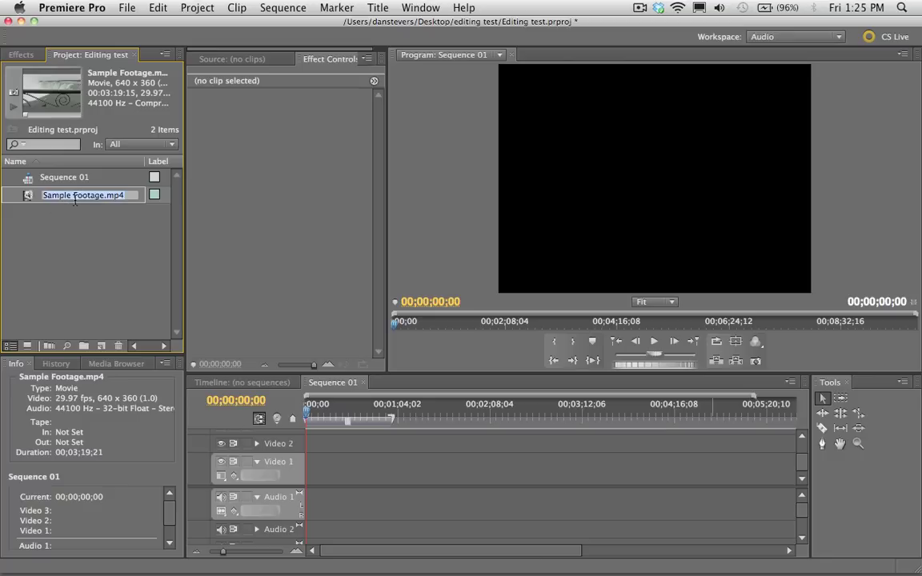
left_click(48, 223)
left_click(26, 198)
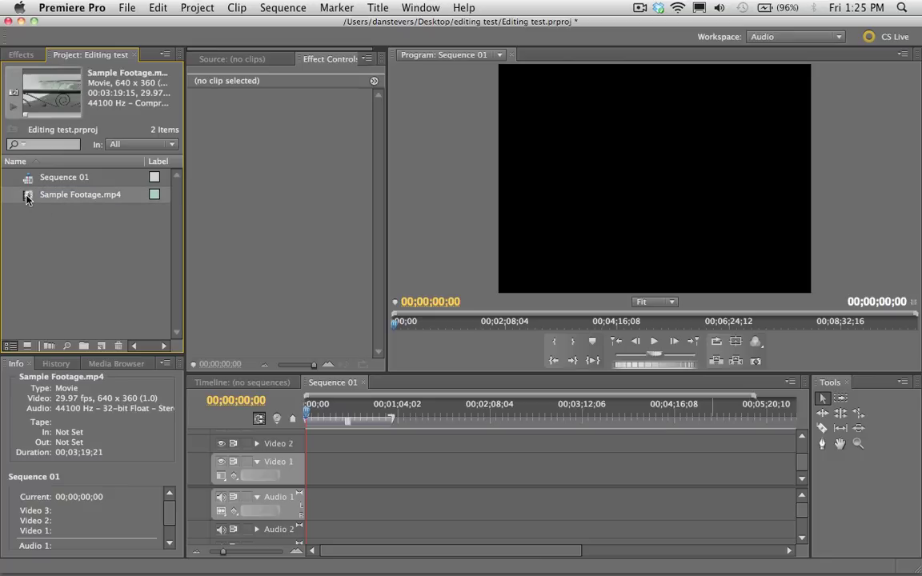
right_click(28, 198)
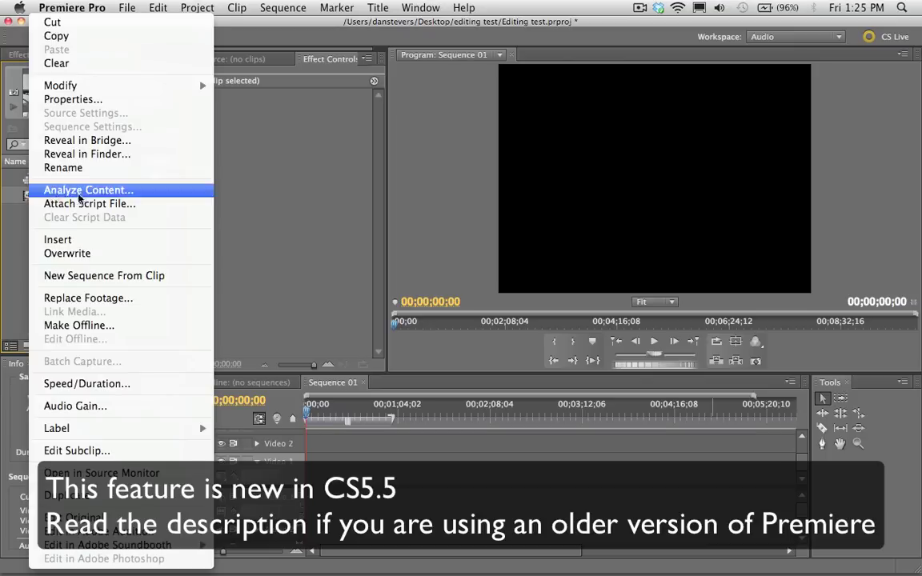
left_click(124, 275)
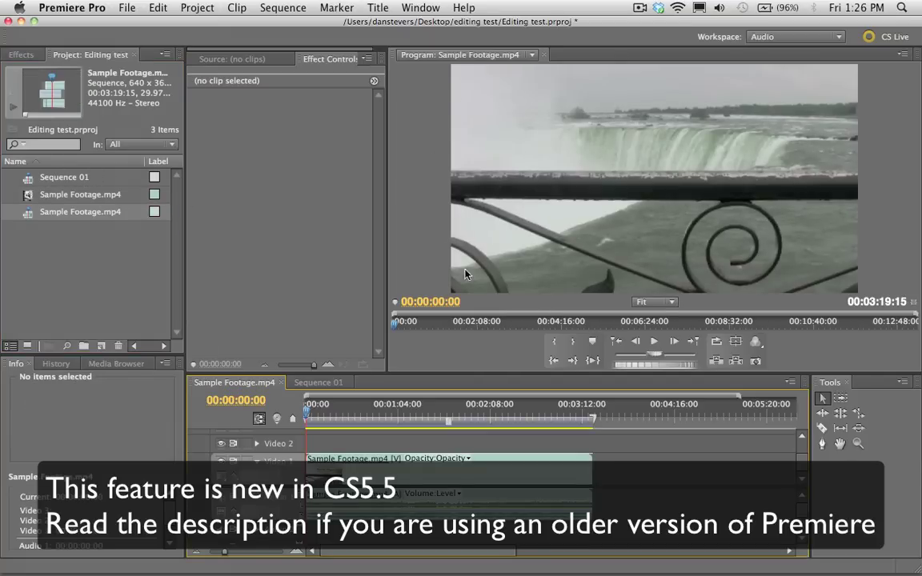
Step: Scrub through the Sample Footage.mp4 sequence to 00:00:48:14 to preview the footage
left_click(337, 413)
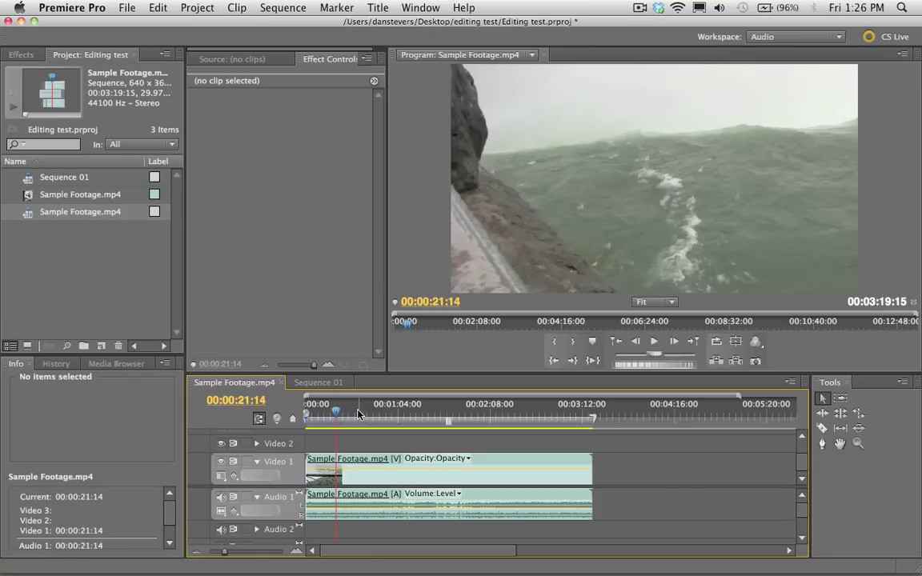
left_click(360, 413)
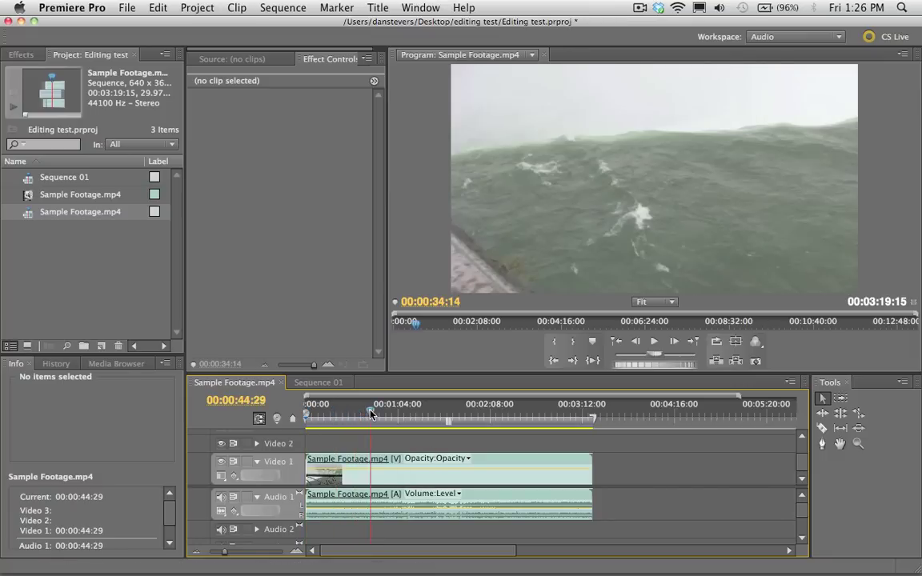
left_click(371, 412)
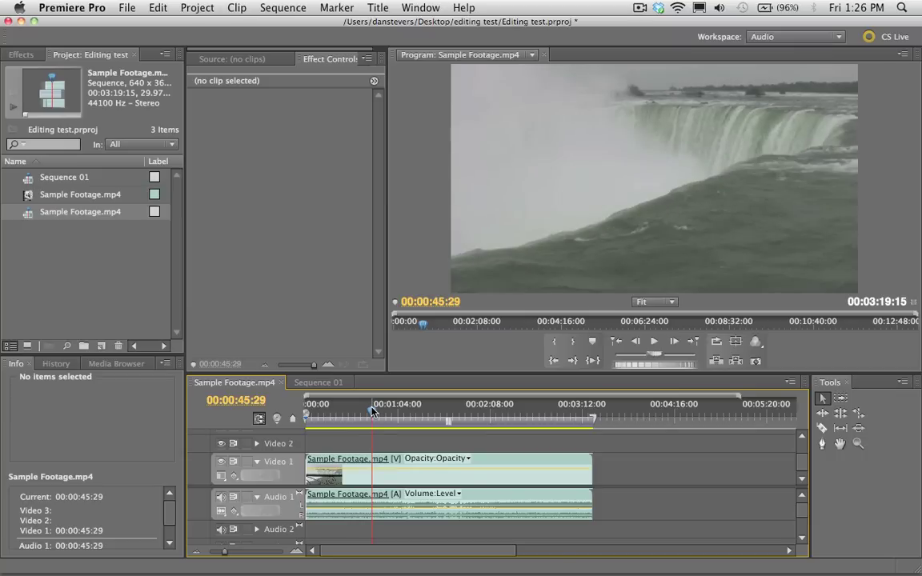
left_click_drag(373, 411, 380, 412)
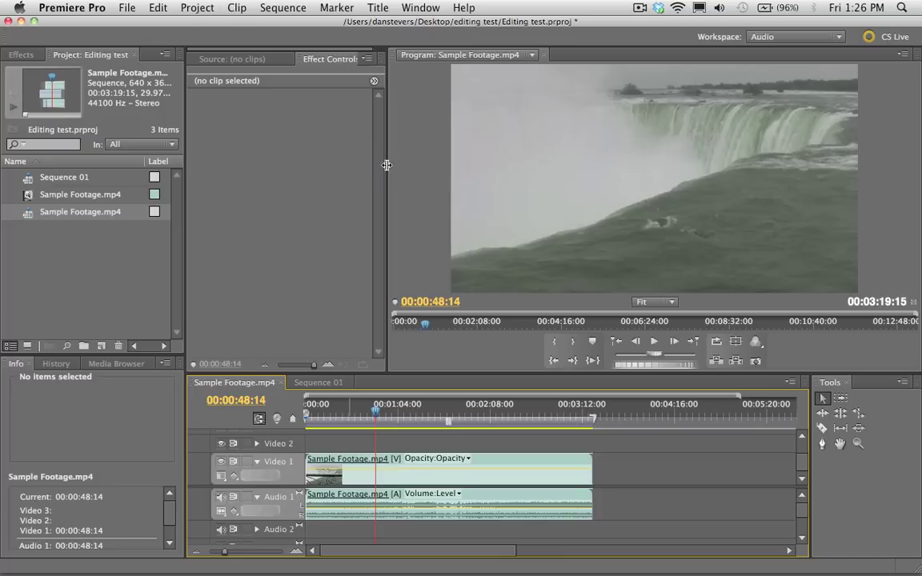
Step: Widen the Program monitor by narrowing the Effect Controls panel, and make the Timeline panel taller
left_click_drag(387, 169, 321, 183)
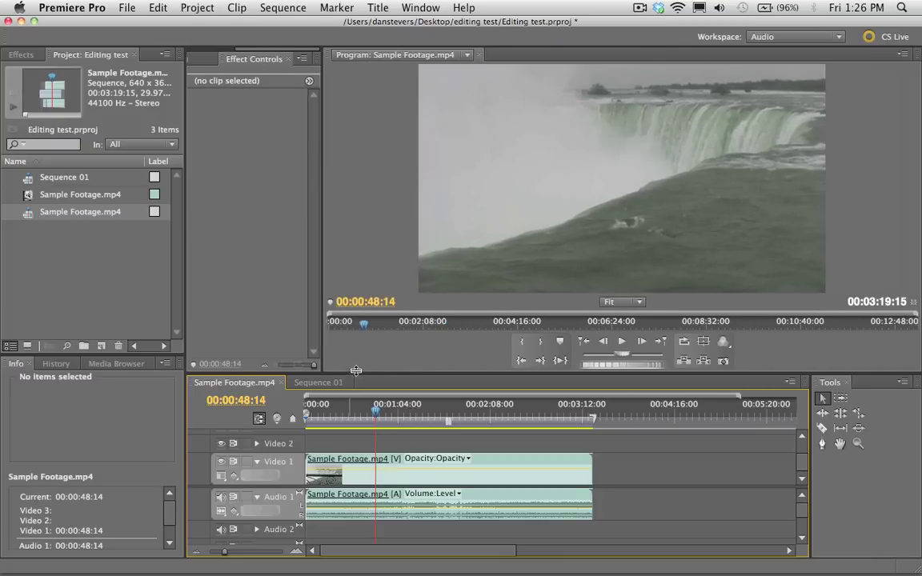
left_click_drag(352, 372, 383, 373)
left_click_drag(370, 432, 328, 318)
left_click(349, 241)
left_click(232, 234)
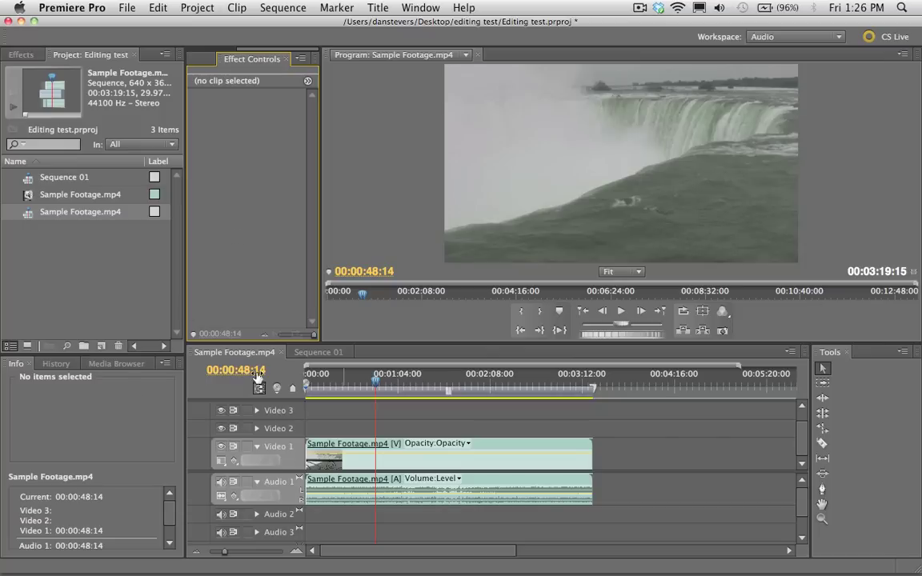
left_click(375, 214)
left_click(100, 278)
left_click(245, 220)
left_click(377, 255)
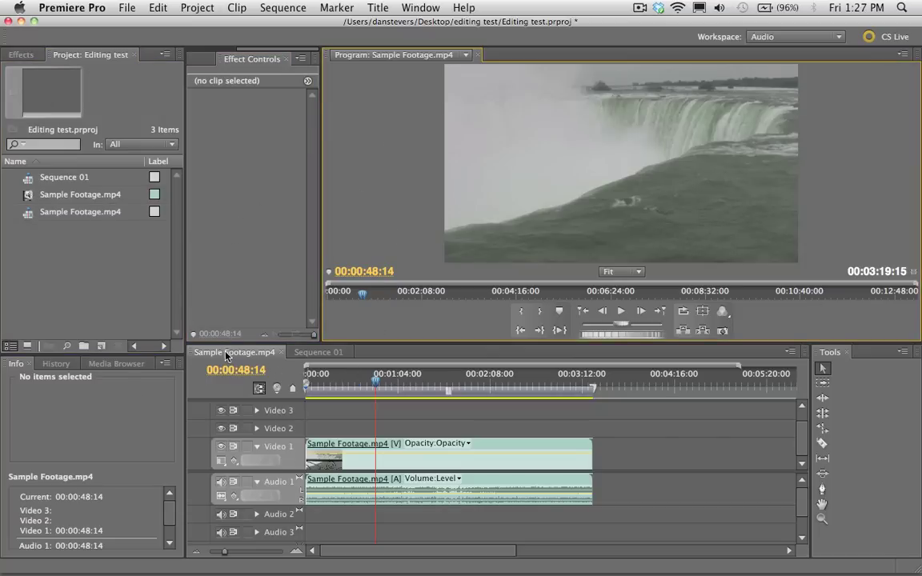
left_click(372, 396)
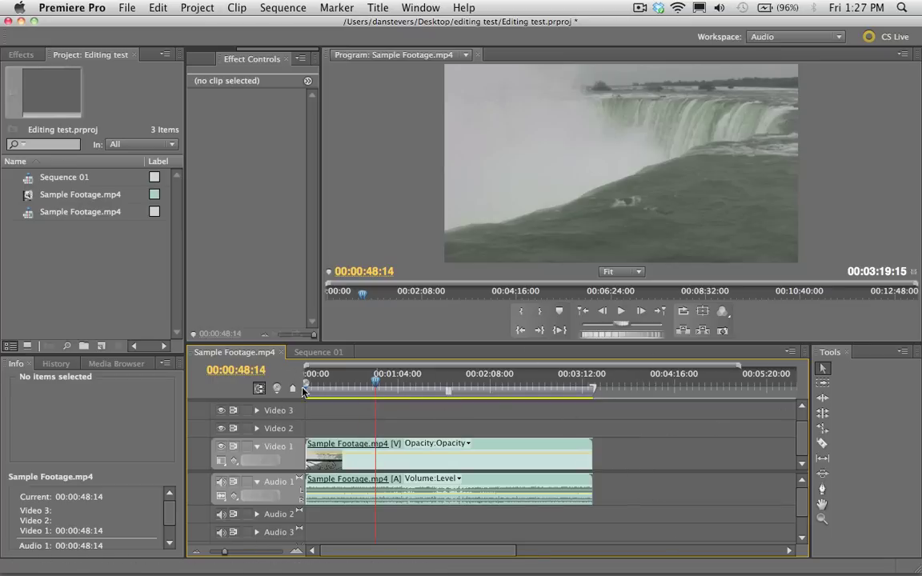
Step: Play the sequence from its start and from about 00:00:26:14, replaying part of it with Audio 1 muted
left_click_drag(357, 383, 306, 384)
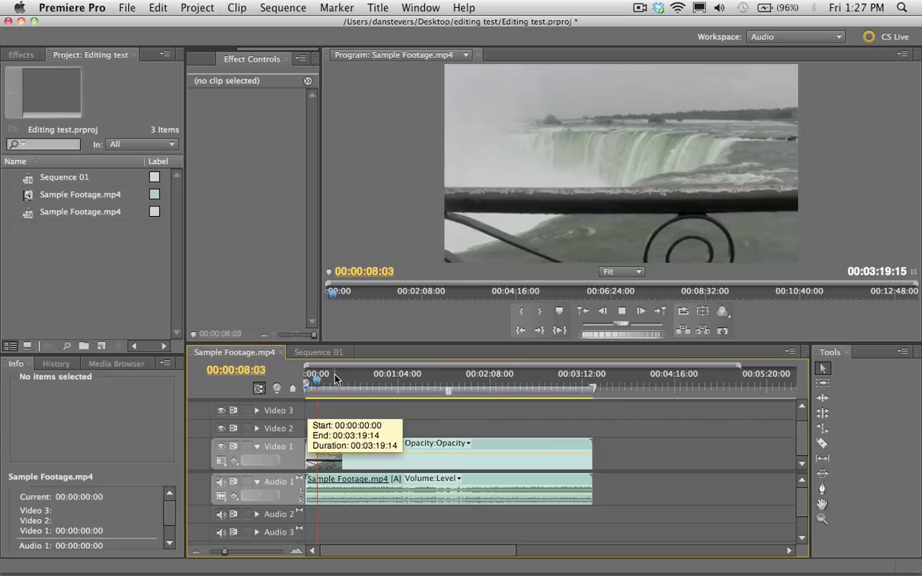
key("space")
left_click_drag(332, 381, 345, 400)
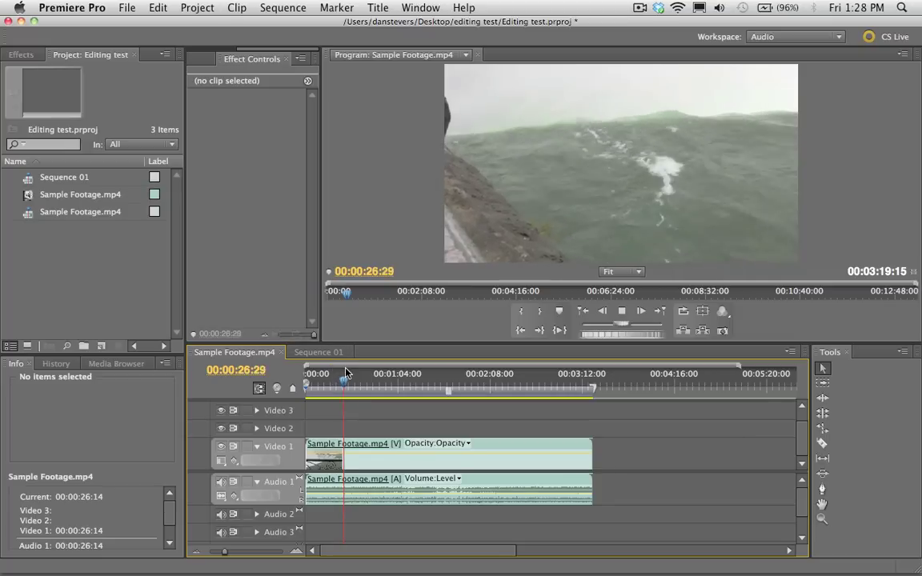
key("space")
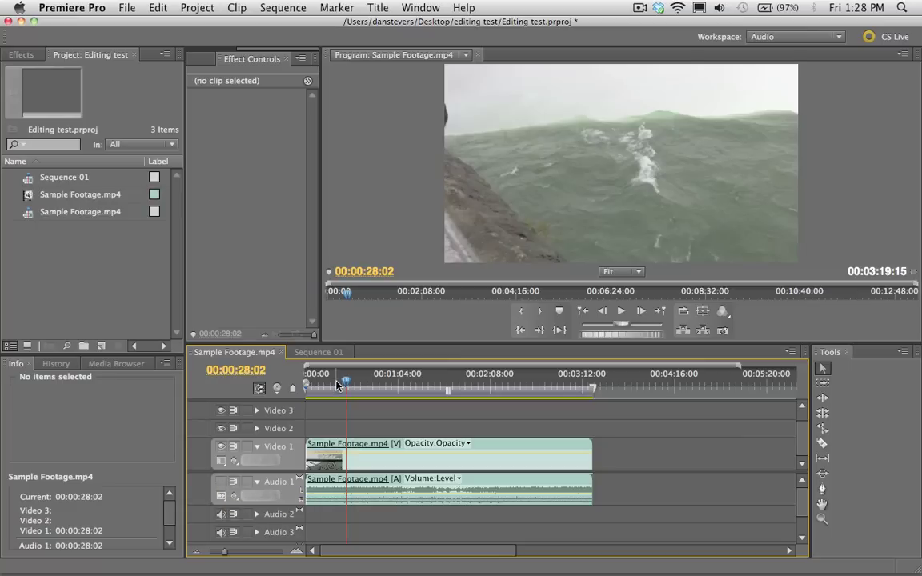
key("space")
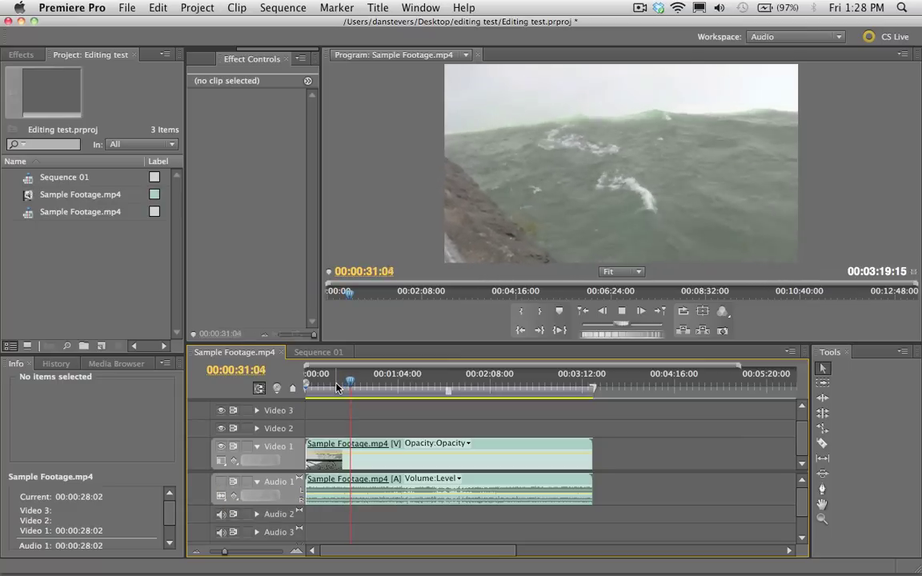
key("space")
Step: Play briefly with the Video 1 track output off, turn it back on and mute Audio 1
left_click(221, 446)
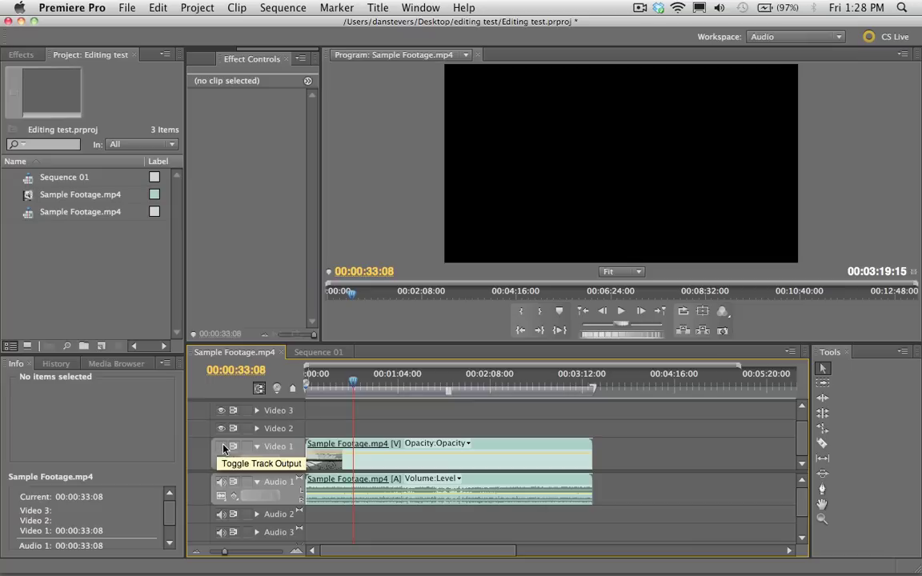
key("space")
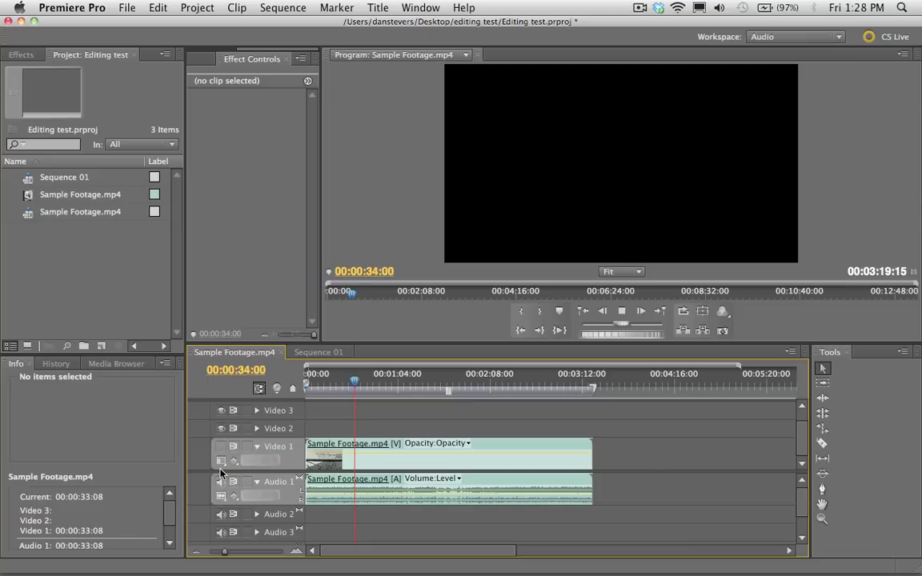
key("space")
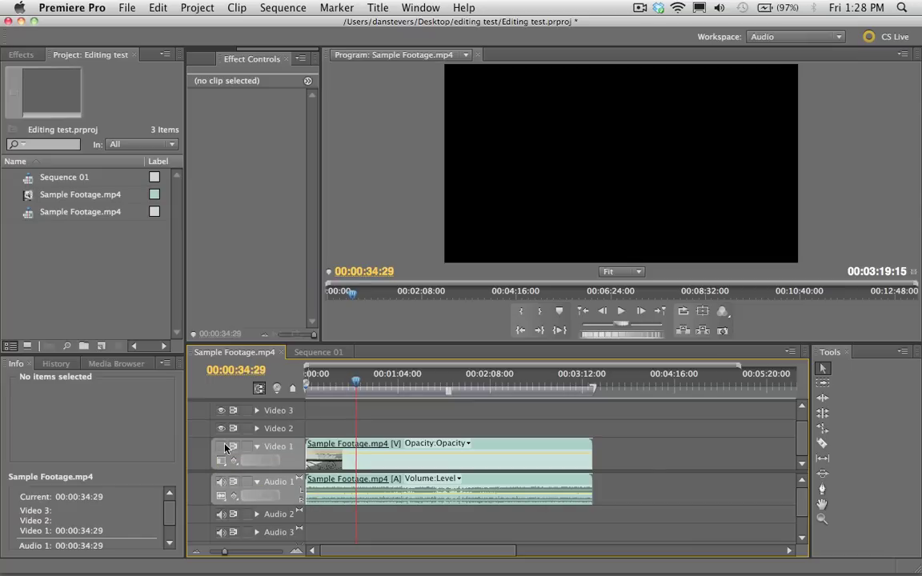
left_click(221, 446)
left_click(222, 481)
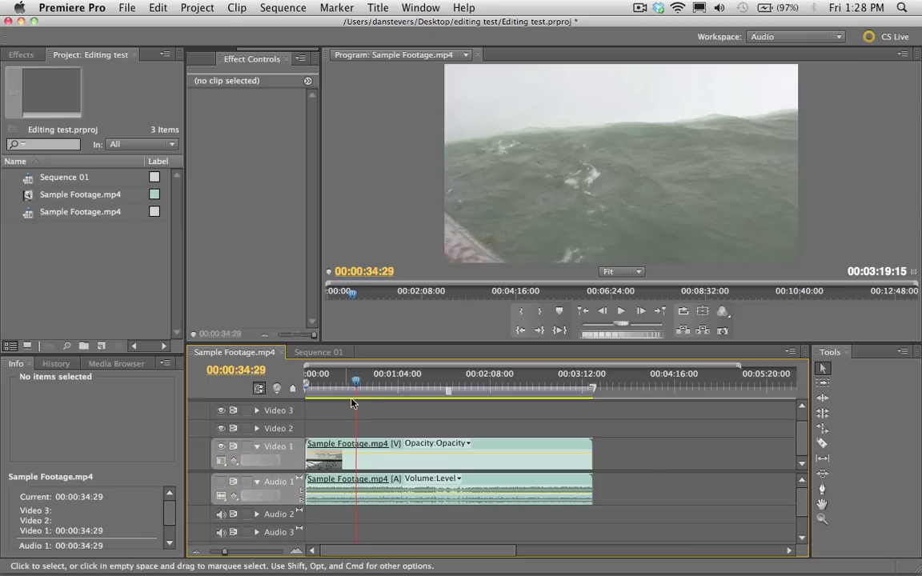
Step: Move the Sample Footage.mp4 clip in the timeline to start at 00:00:08:00 and play the empty gap before it
left_click_drag(350, 388, 347, 388)
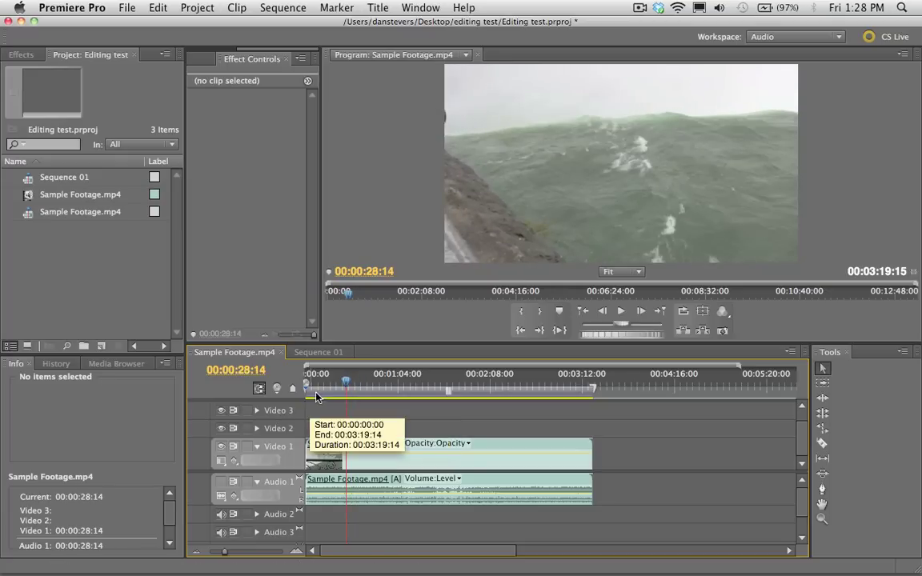
left_click(324, 447)
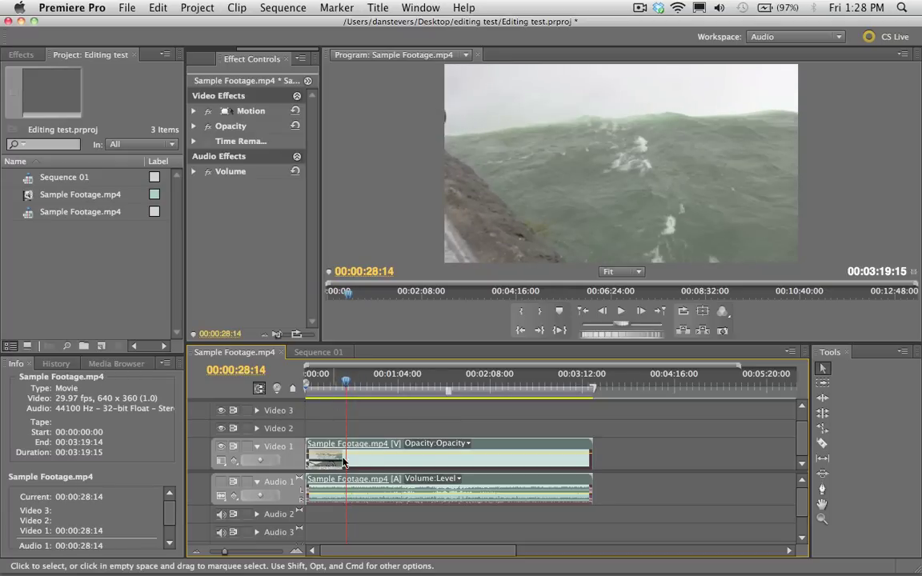
left_click_drag(317, 446, 345, 453)
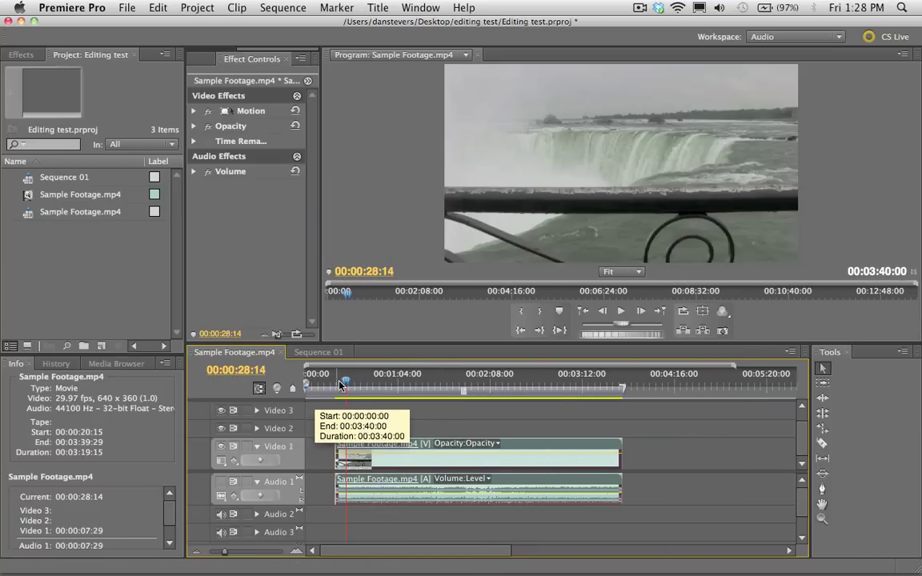
left_click(304, 385)
left_click(304, 385)
key("space")
left_click_drag(349, 444, 337, 446)
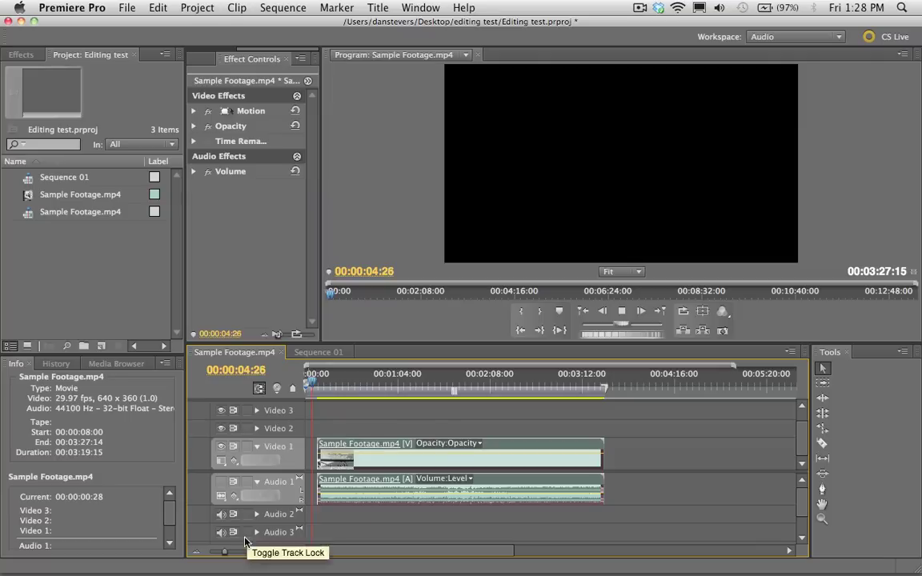
key("space")
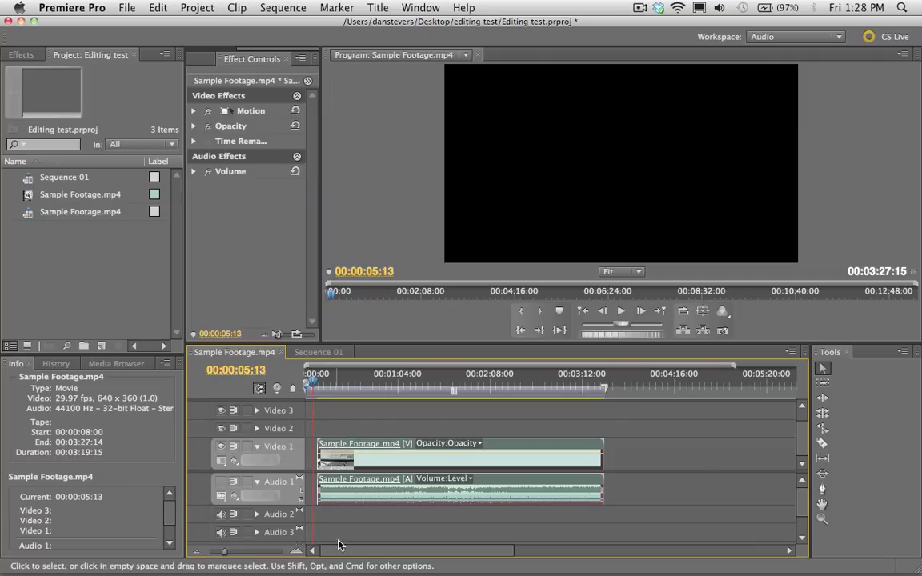
Step: Play the sequence across the start of the clip at 00:00:08:00 in a magnified timeline
left_click_drag(223, 555, 242, 552)
left_click(497, 388)
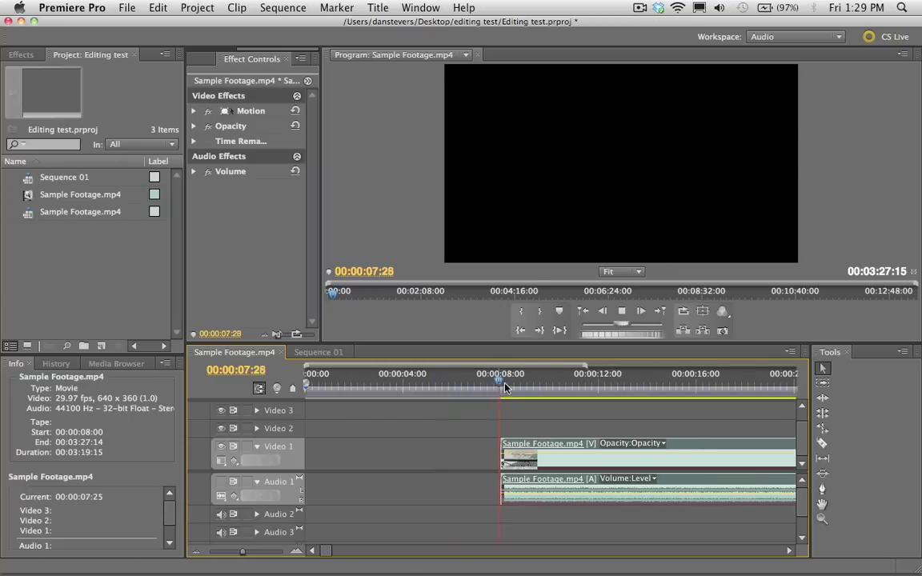
key("space")
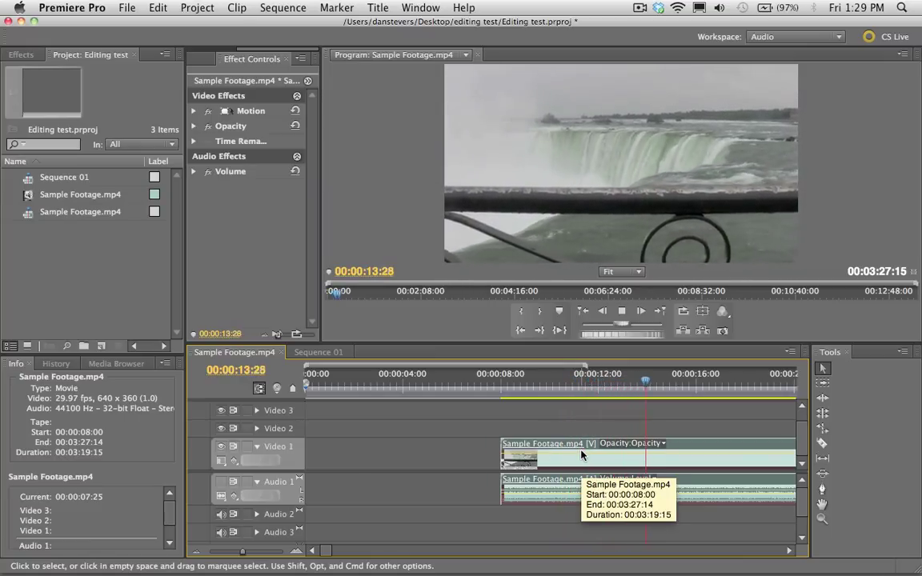
key("space")
Step: Deselect the clip and place the playhead at 00:00:24:04
mouse_move(238, 552)
left_mouse_down()
mouse_move(210, 556)
mouse_move(237, 552)
mouse_move(226, 555)
left_mouse_up()
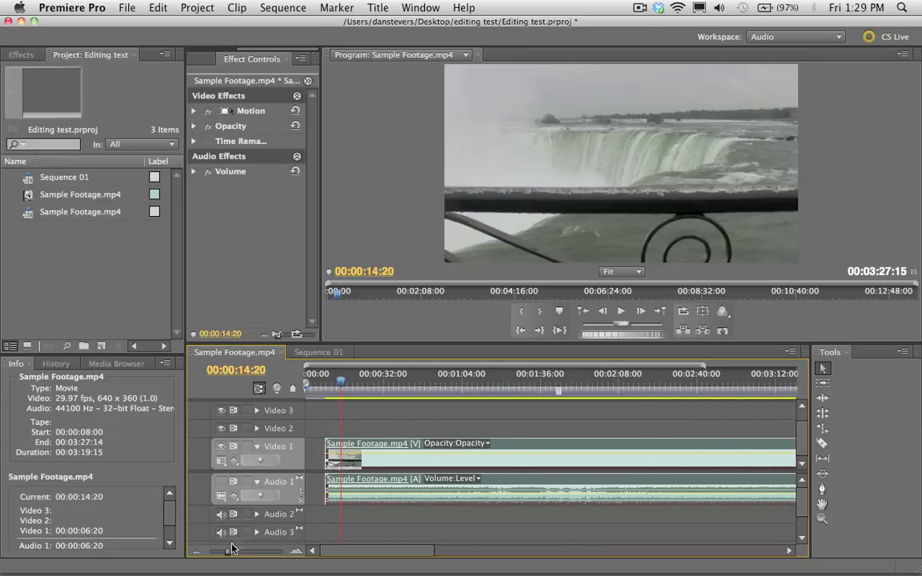
left_click(367, 410)
left_click(357, 390)
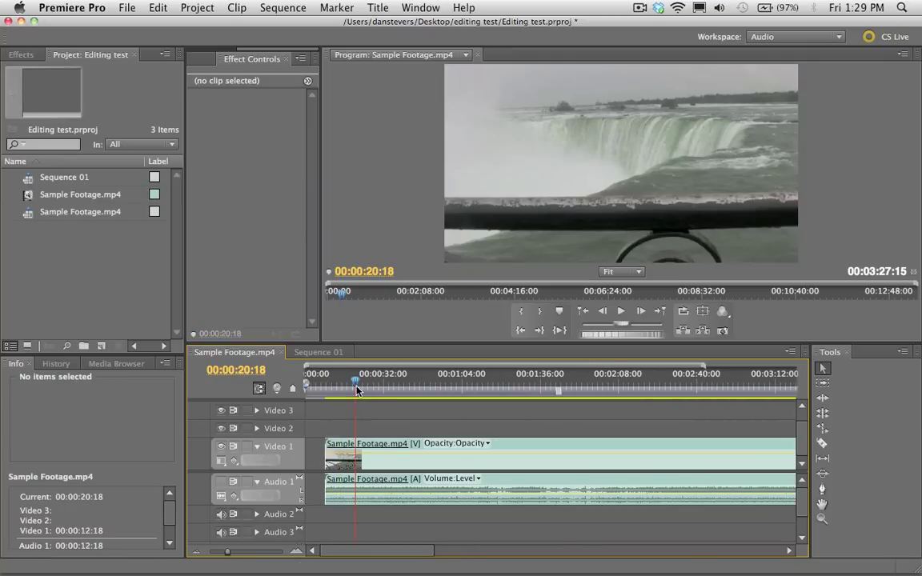
left_click_drag(357, 390, 364, 390)
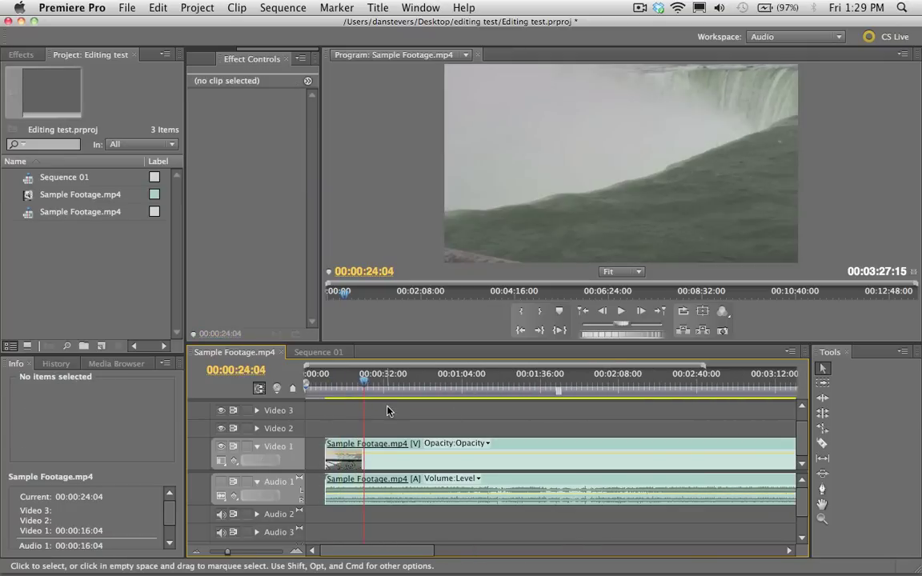
Step: Trim the start of the Sample Footage.mp4 clip in the timeline to 00:00:20:14
left_click(345, 390)
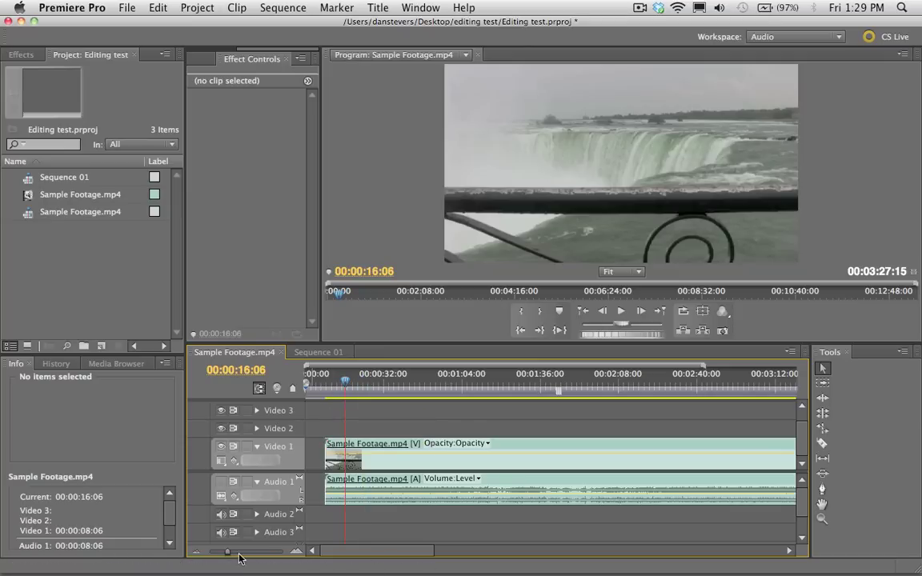
left_click_drag(222, 553, 224, 552)
left_click(348, 390)
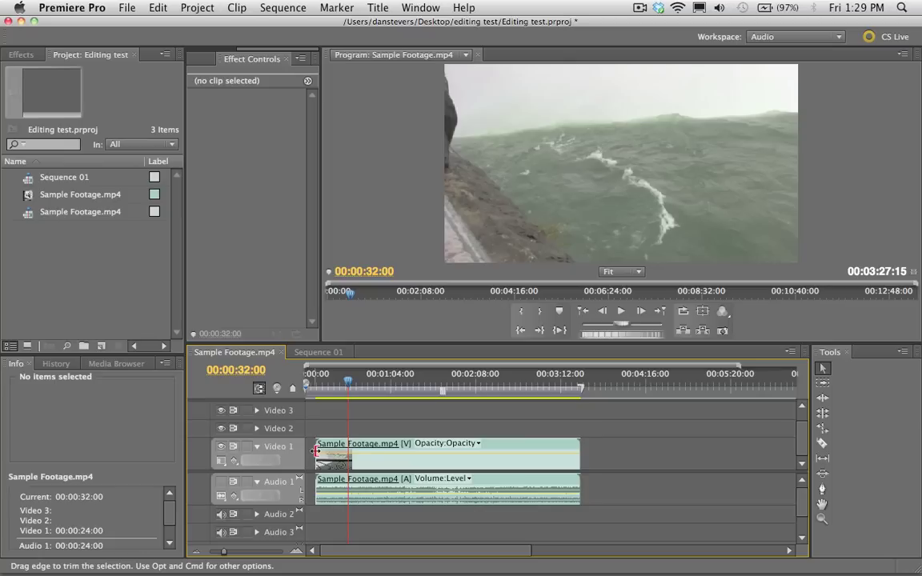
left_click_drag(317, 452, 337, 452)
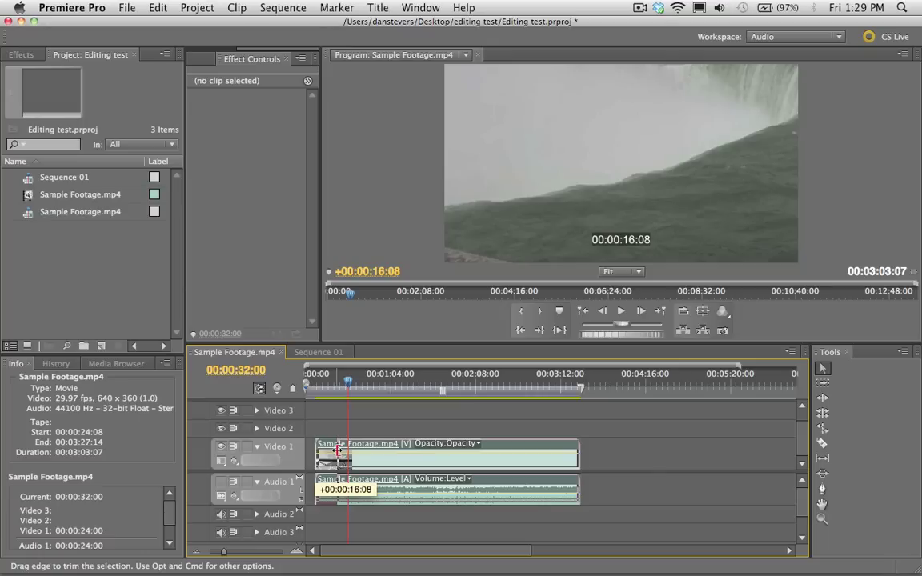
mouse_move(337, 452)
left_mouse_down()
mouse_move(313, 453)
mouse_move(332, 450)
left_mouse_up()
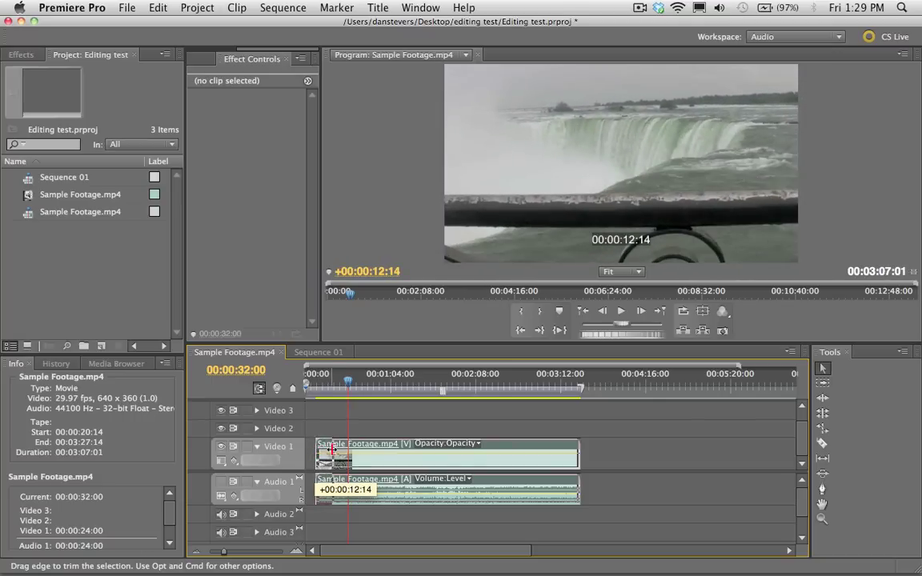
left_click_drag(333, 450, 333, 450)
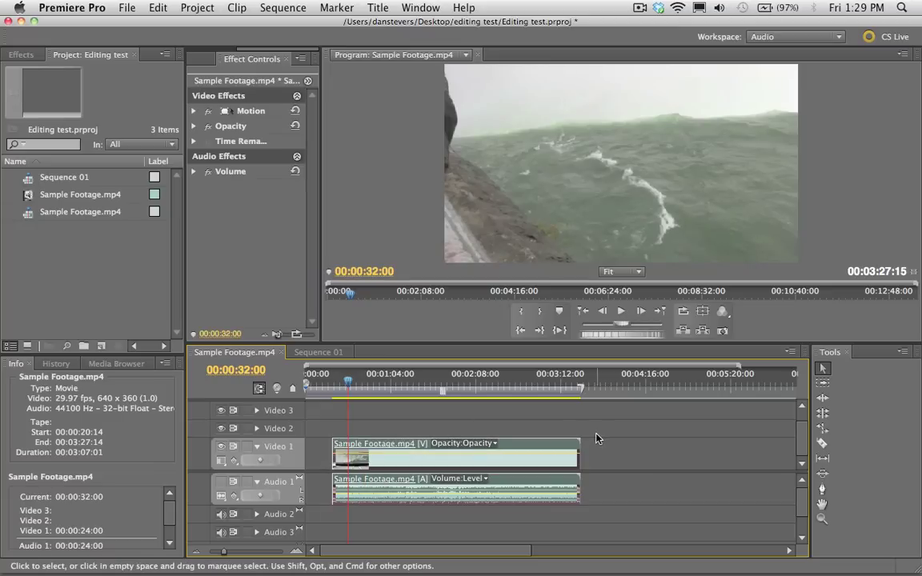
Step: Trim the clip's end to 00:00:25:24 and place the playhead inside it at 00:00:21:21
left_click_drag(579, 449, 336, 449)
left_click(335, 393)
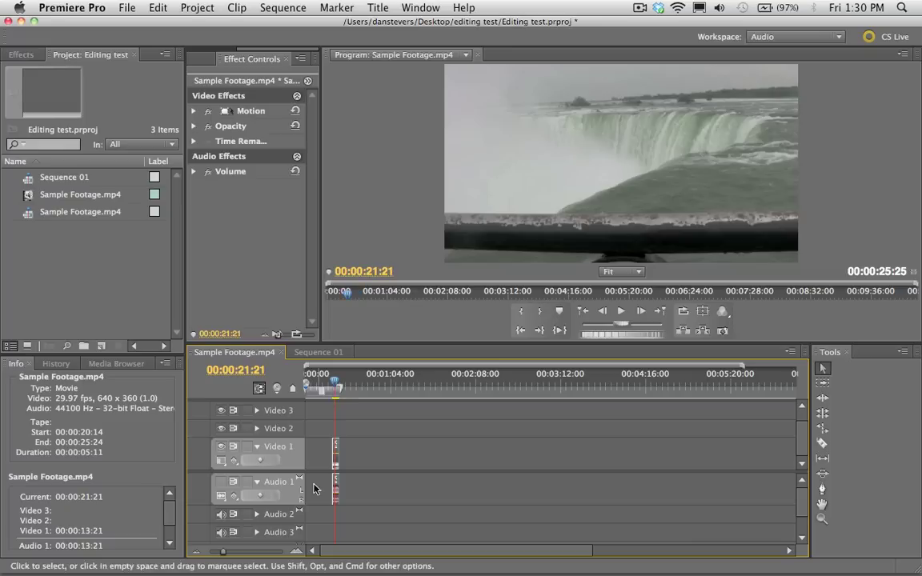
left_click_drag(222, 551, 237, 551)
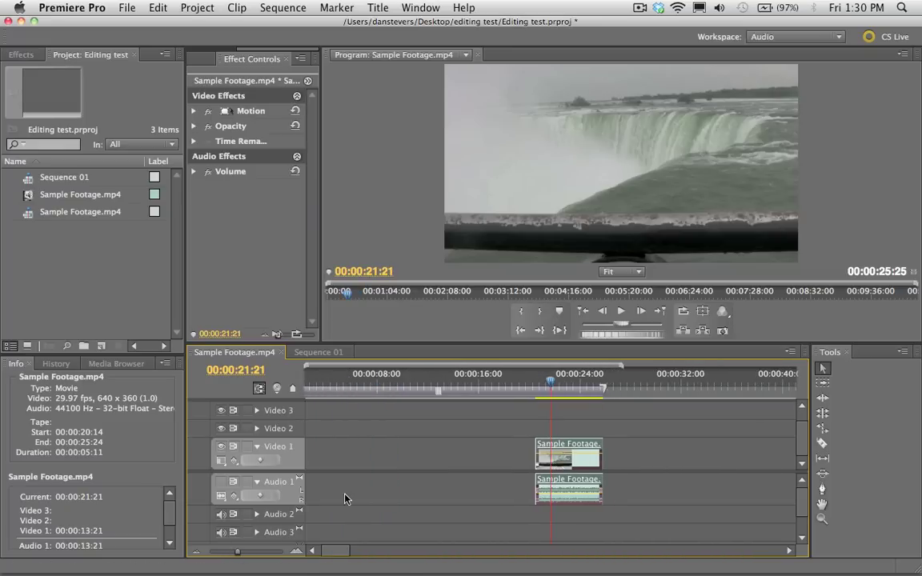
Step: Play the trimmed clip from 00:00:19:19, just before its start
left_click(522, 384)
left_click_drag(533, 384, 525, 383)
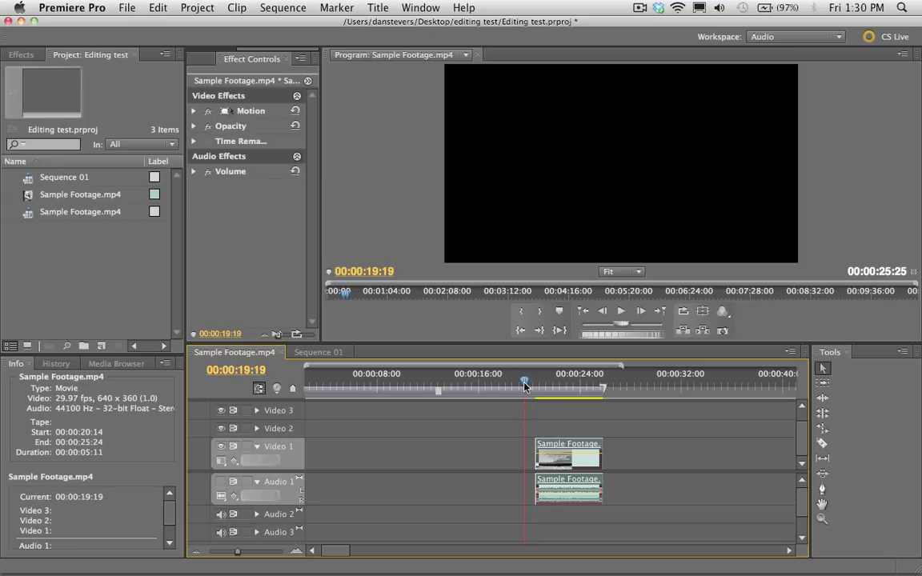
key("space")
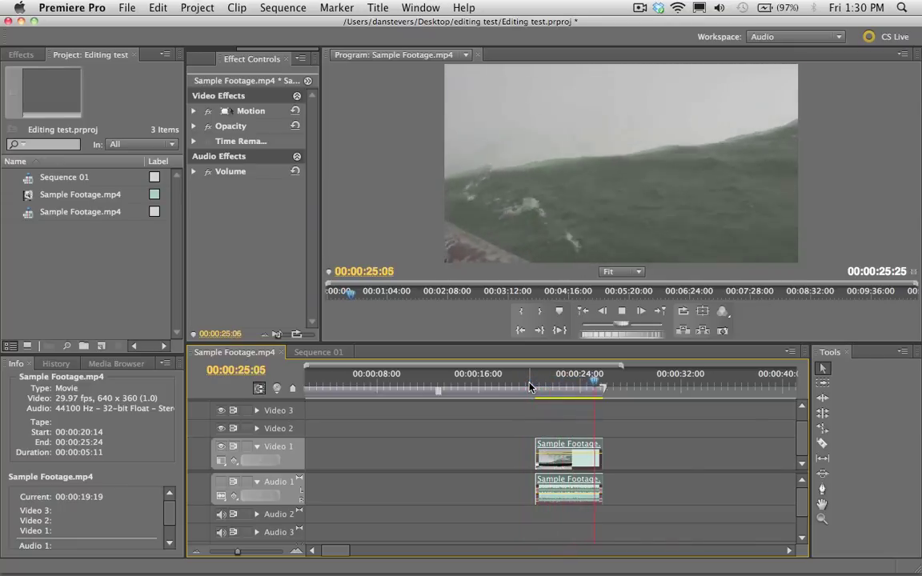
Step: Extend both ends of the trimmed clip so it runs from 00:00:08:00 to 00:03:27:14 again
left_click_drag(238, 552, 228, 552)
left_click_drag(373, 442, 245, 439)
left_click_drag(391, 443, 765, 444)
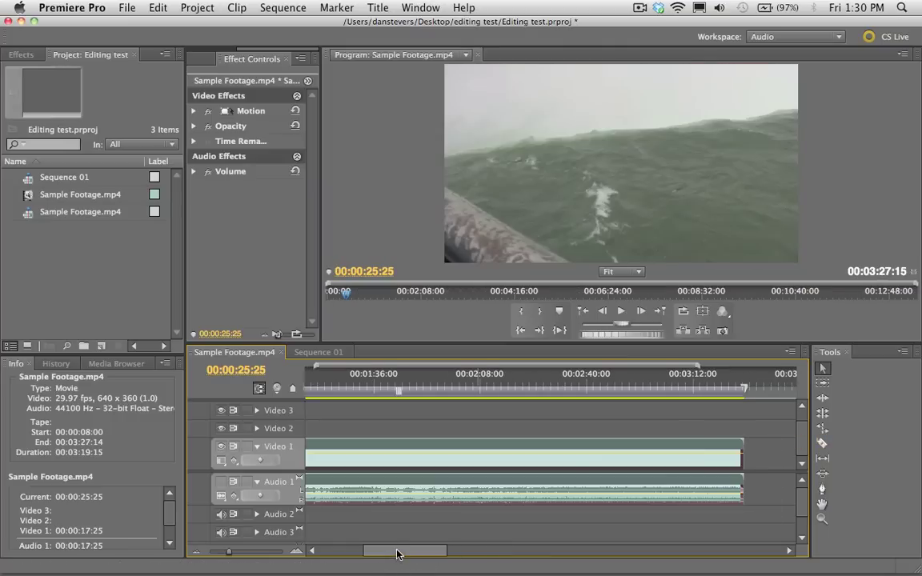
Step: Scrub through the opening part of the restored clip and leave the playhead at 00:00:27:03
left_click_drag(384, 551, 329, 557)
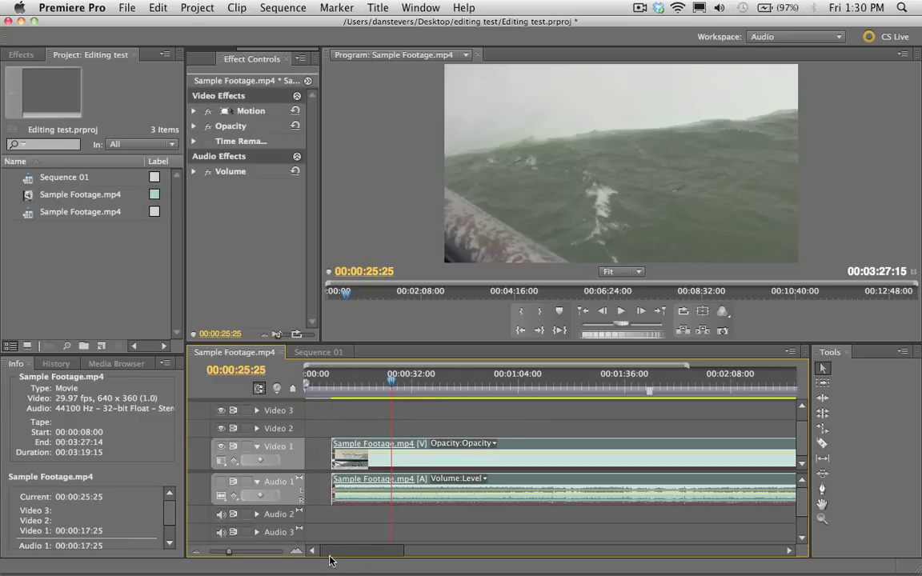
left_click(353, 383)
left_click_drag(353, 383, 369, 384)
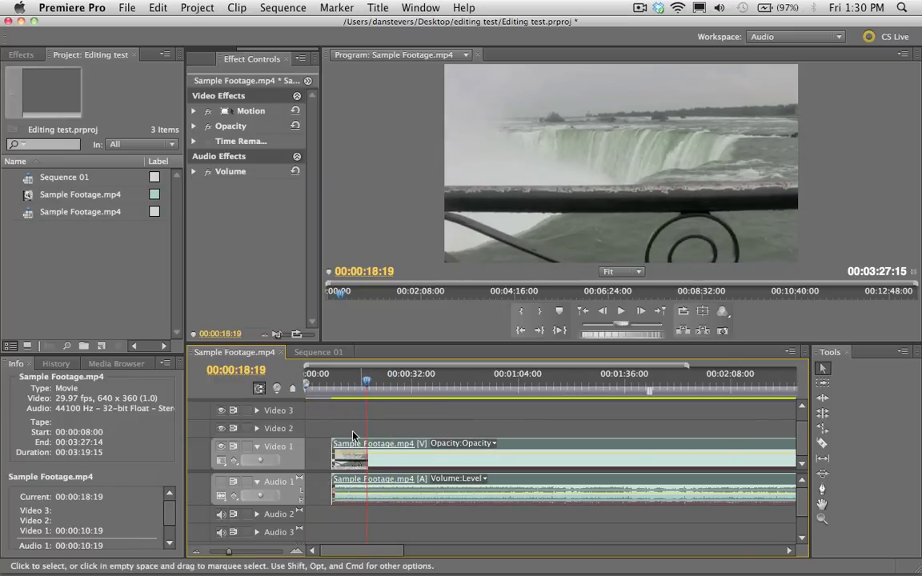
left_click_drag(227, 556, 223, 553)
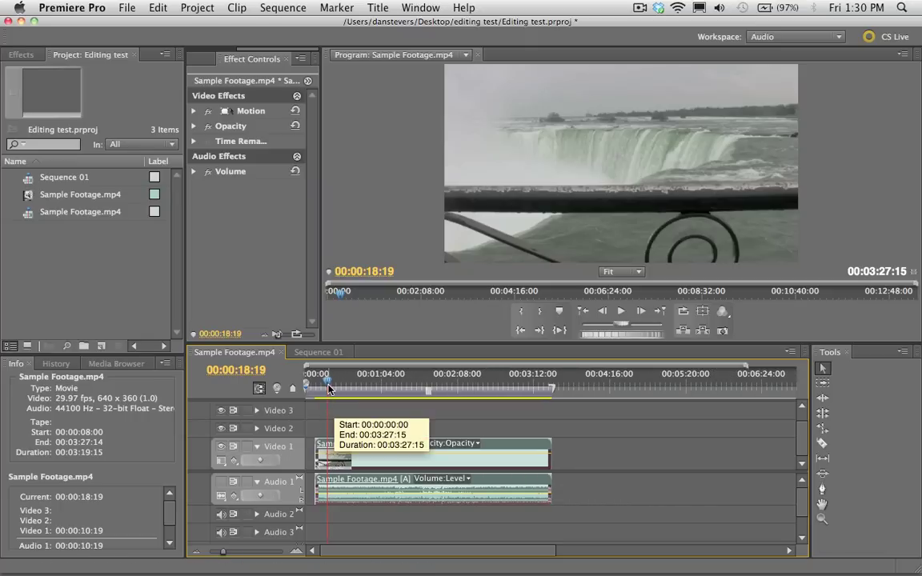
mouse_move(329, 389)
left_mouse_down()
mouse_move(533, 386)
mouse_move(335, 391)
left_mouse_up()
left_click_drag(224, 556, 229, 556)
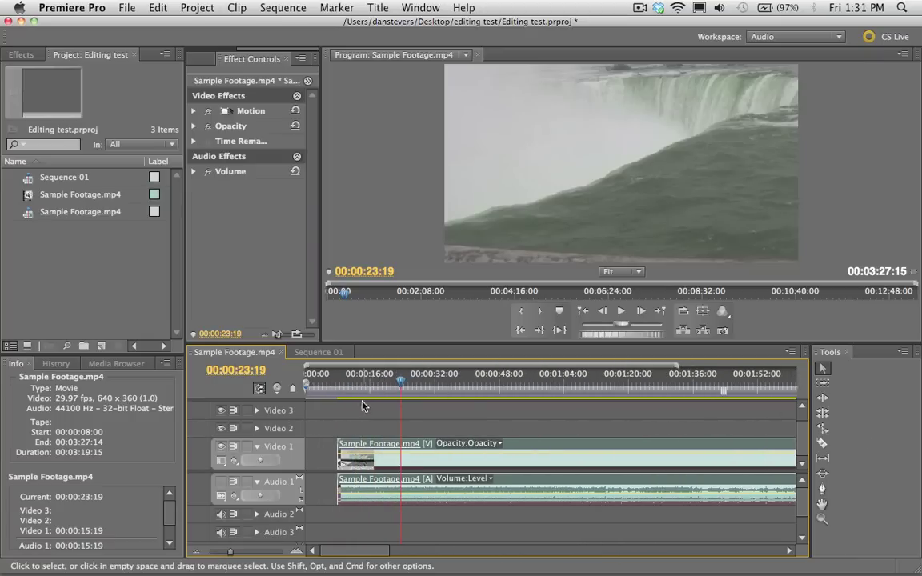
left_click(414, 391)
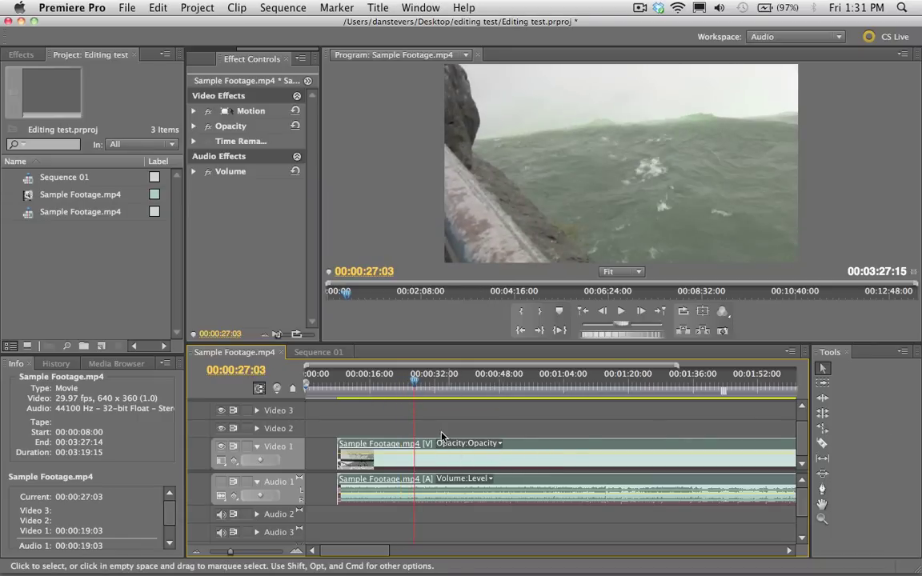
Step: Split the clip with the Razor tool at 00:00:31:28, about 00:00:54 and about 00:01:39
left_click(824, 444)
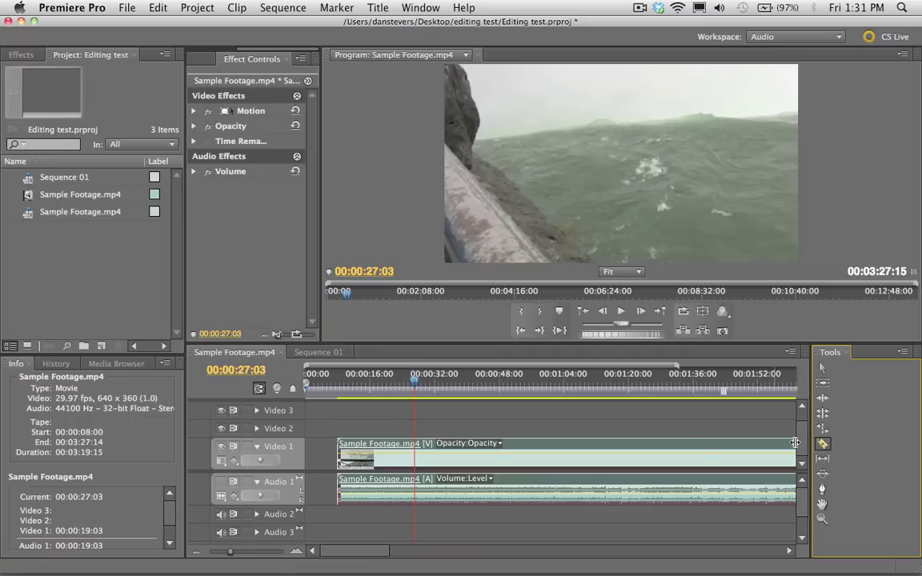
left_click(433, 450)
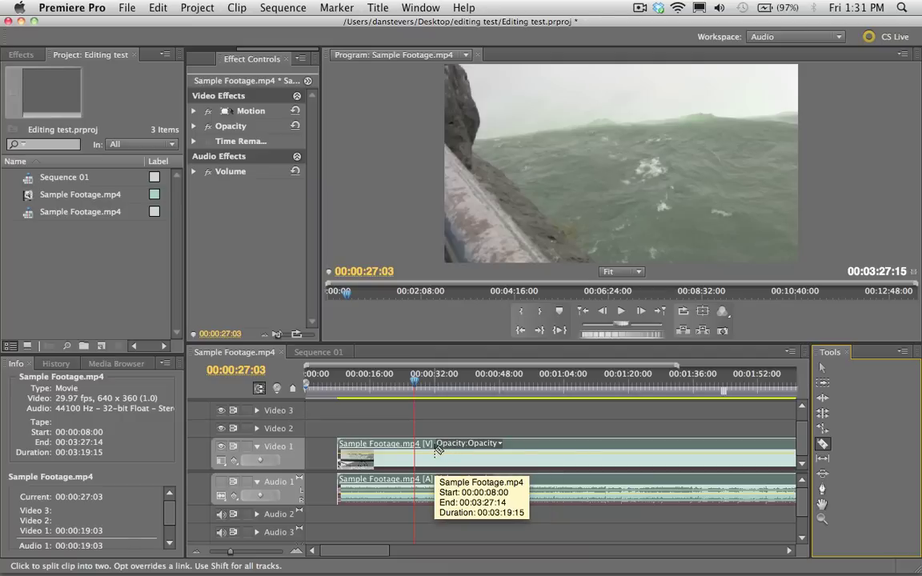
left_click(527, 450)
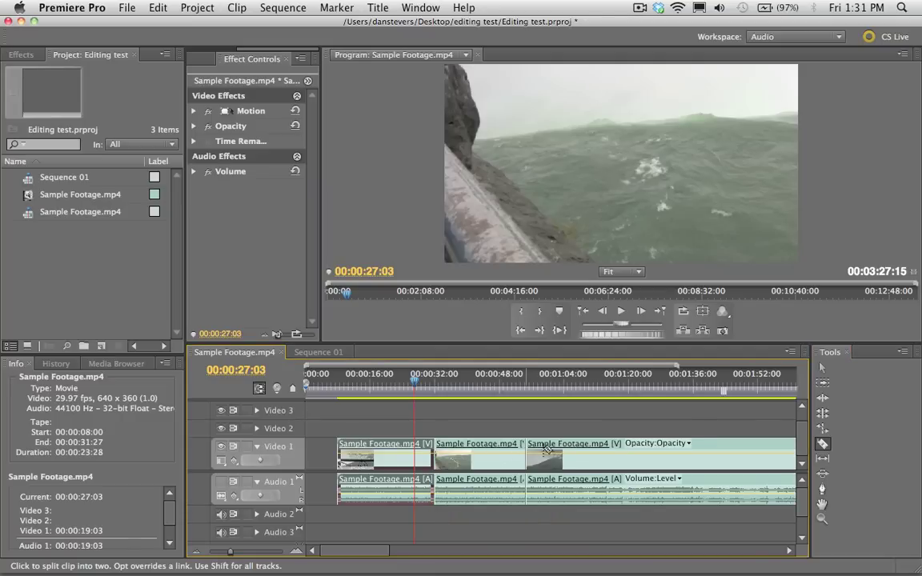
left_click(707, 449)
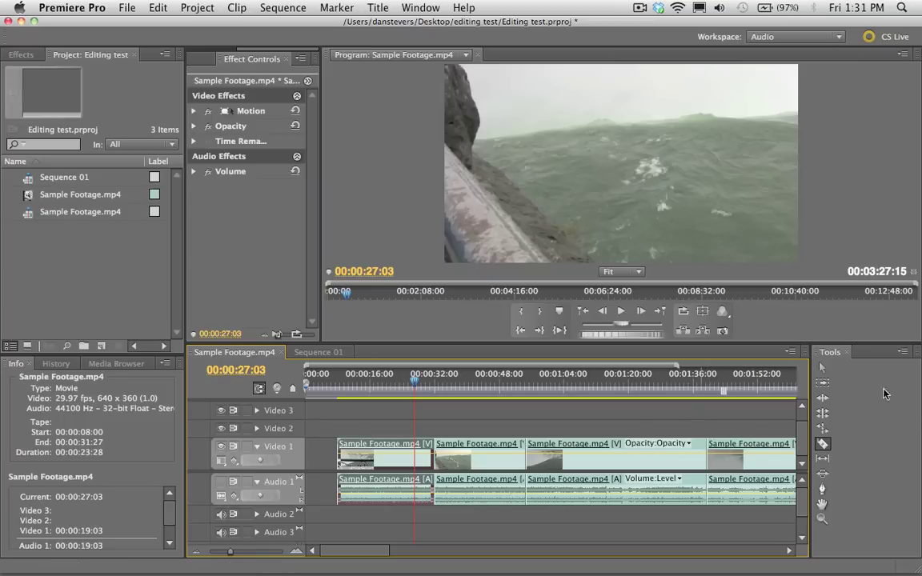
Step: Spread the four pieces apart, moving the first two earlier and the last two later on Video 1
left_click(823, 368)
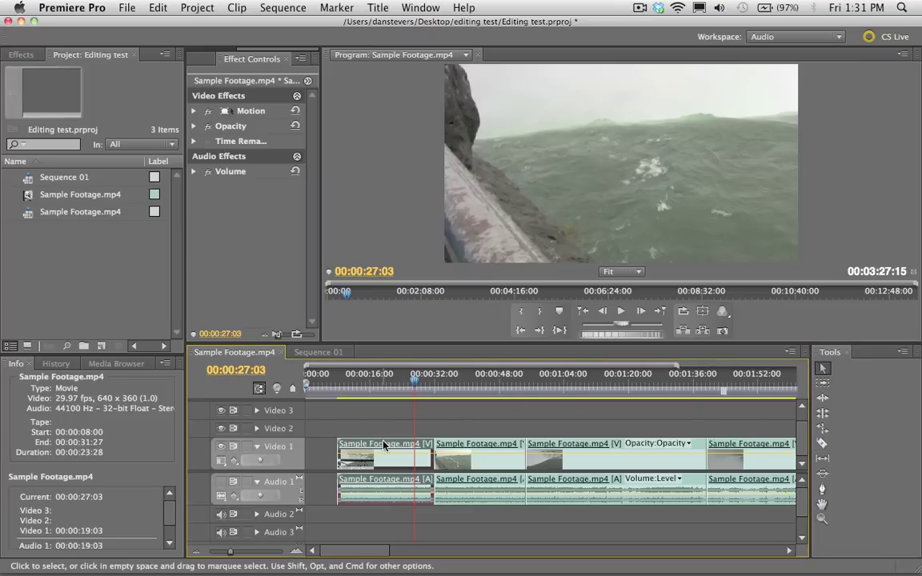
left_click_drag(384, 445, 365, 445)
left_click_drag(469, 446, 458, 446)
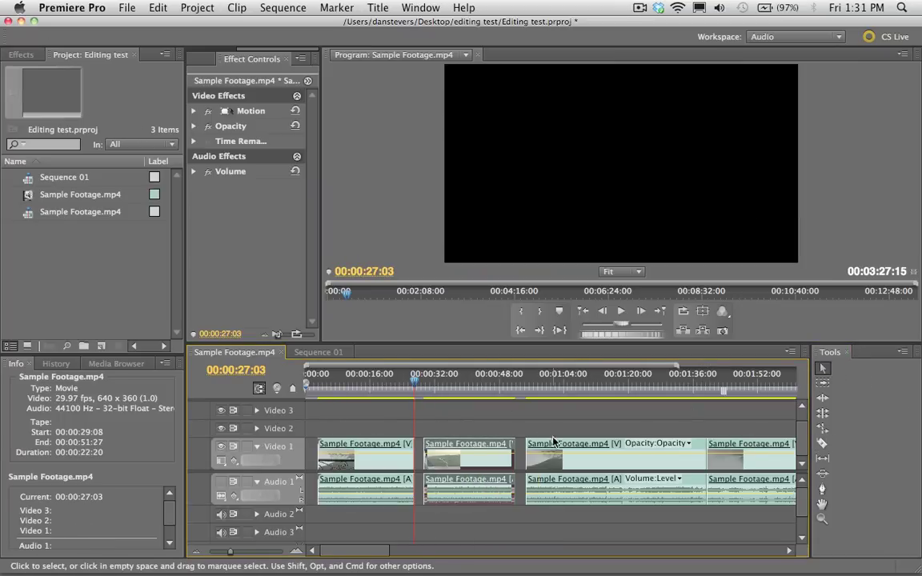
left_click_drag(730, 447, 785, 449)
left_click_drag(538, 448, 571, 448)
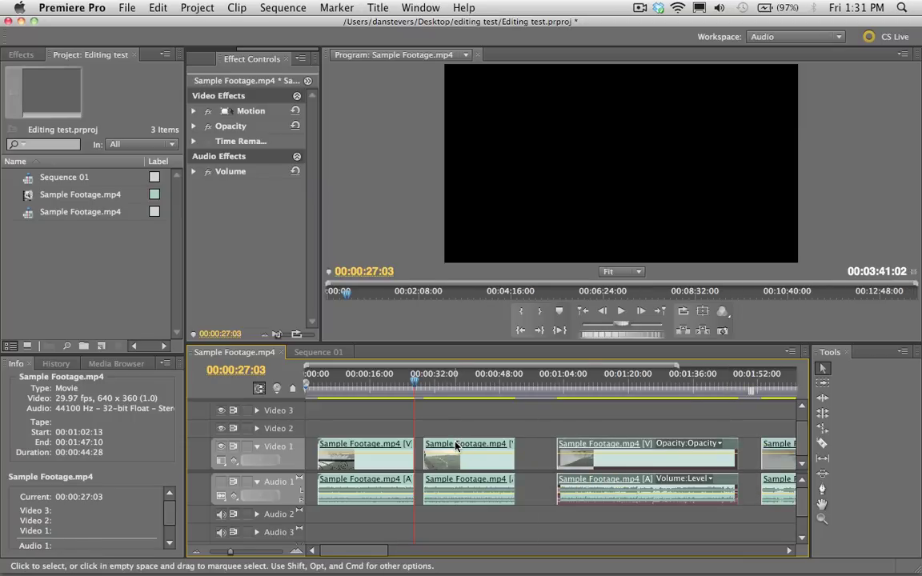
Step: Place the playhead at 00:01:18:09, shorten the third piece and extend the second piece's end to 00:00:56:21
left_click_drag(608, 375, 621, 375)
mouse_move(582, 443)
left_mouse_down()
mouse_move(561, 451)
mouse_move(589, 446)
left_mouse_up()
mouse_move(514, 446)
left_mouse_down()
mouse_move(542, 446)
mouse_move(531, 446)
left_mouse_up()
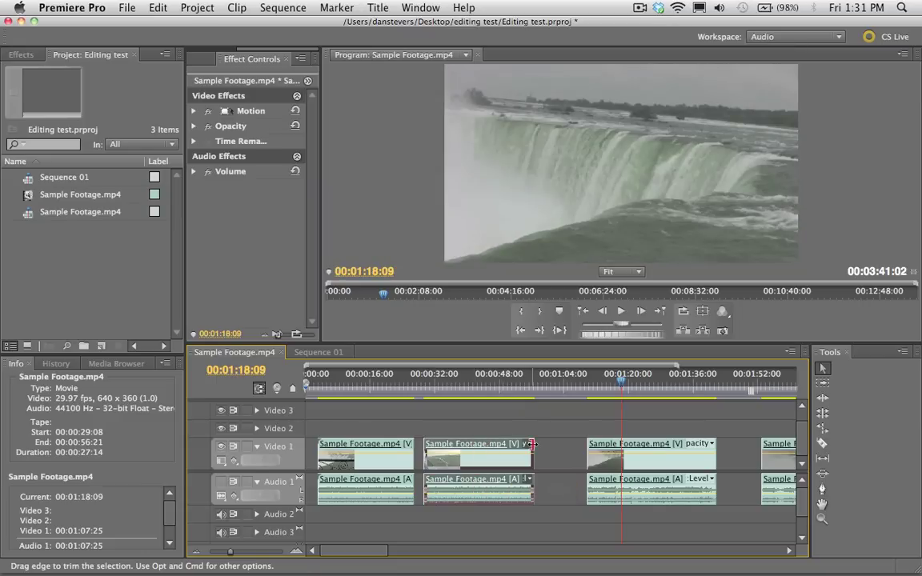
Step: Undo all the trims, moves and razor cuts back to the single uncut Sample Footage.mp4 clip
key("super+z")
key("super+z")
key("super+z")
key("super+z")
key("super+z")
key("super+z")
key("super+z")
key("super+z")
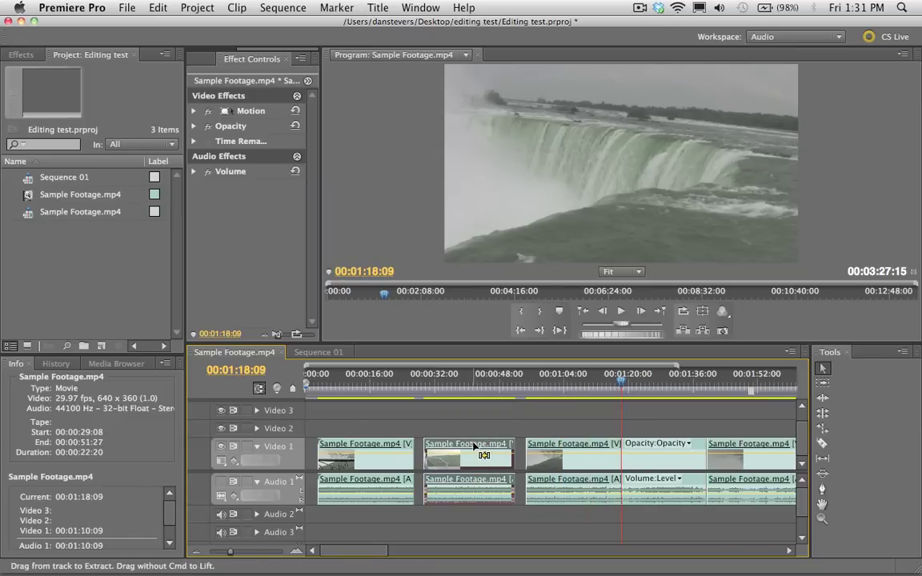
key("super+z")
Step: Split the clip at 00:00:28:22 with the Razor tool and return to the Selection tool
left_click_drag(359, 387, 421, 391)
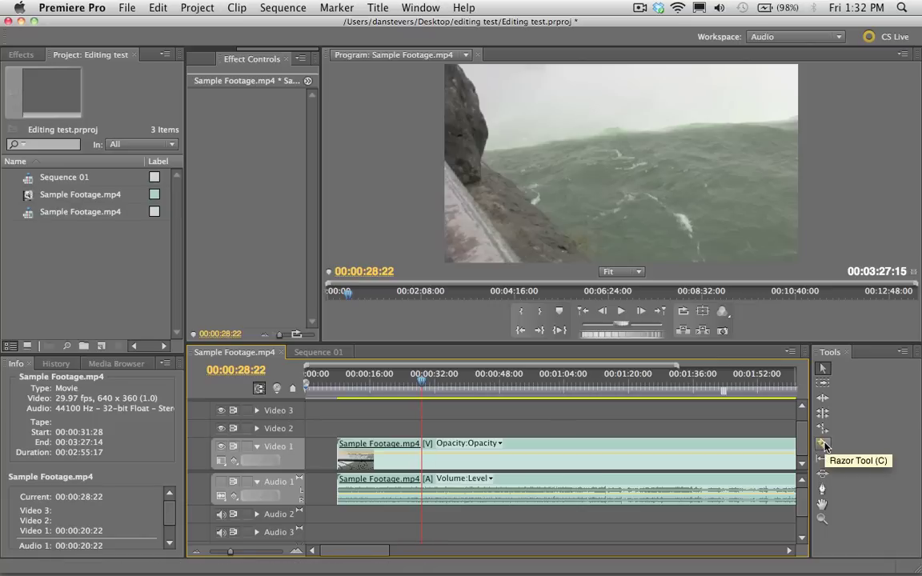
key("c")
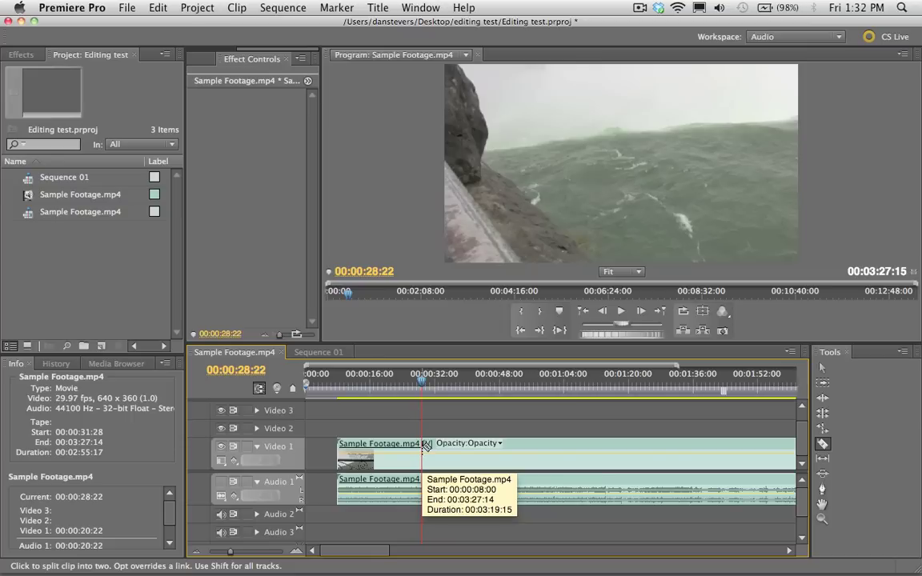
left_click(424, 445)
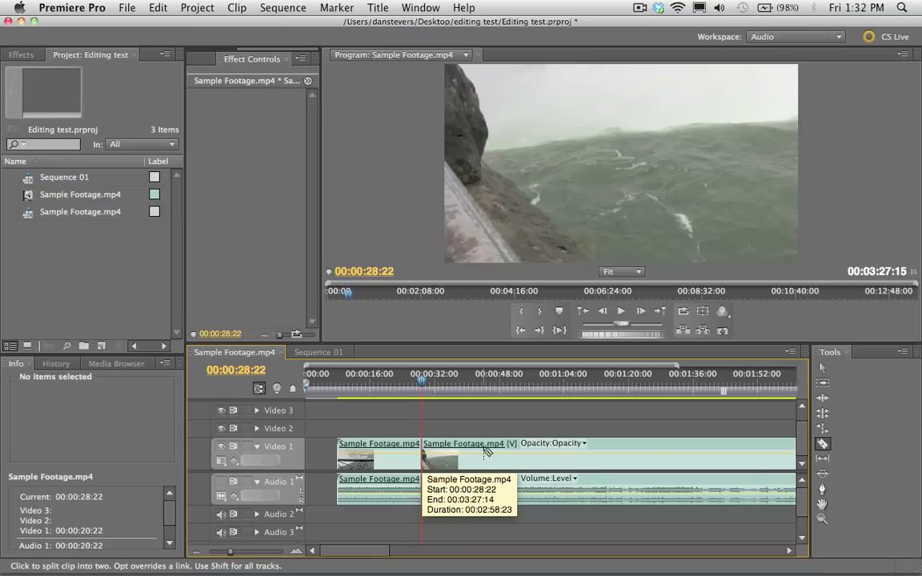
key("v")
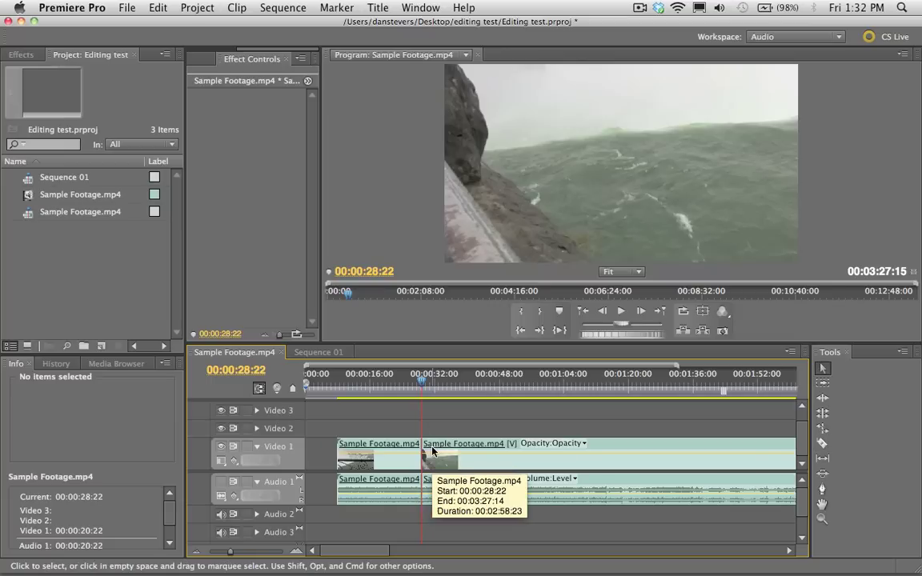
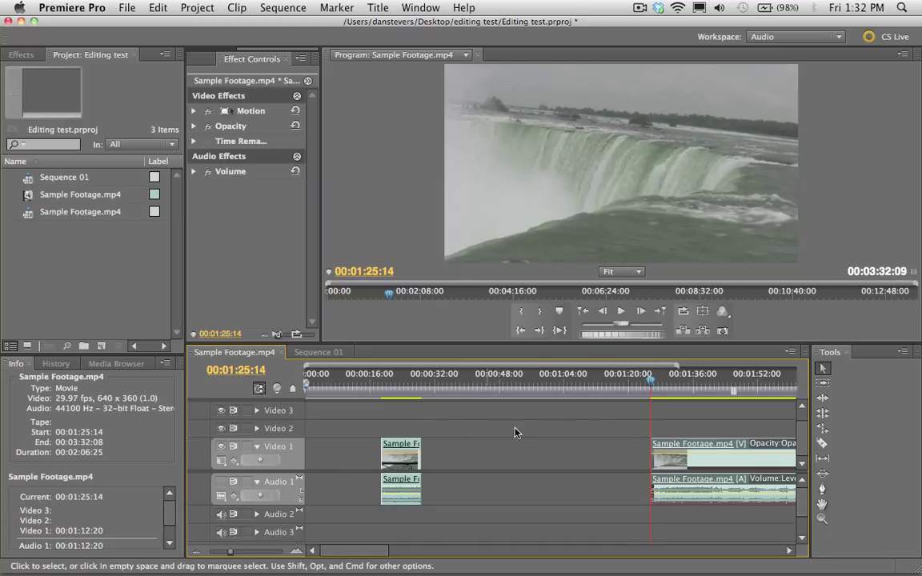
Step: Play the second clip up to 00:01:30:19, split it there and move the short piece to start at 00:00:34:13
key("space")
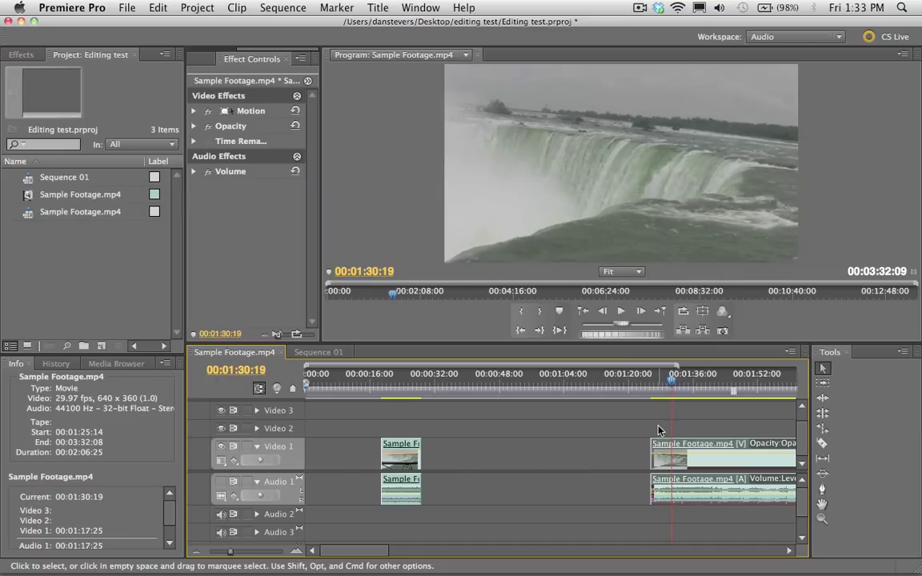
key("c")
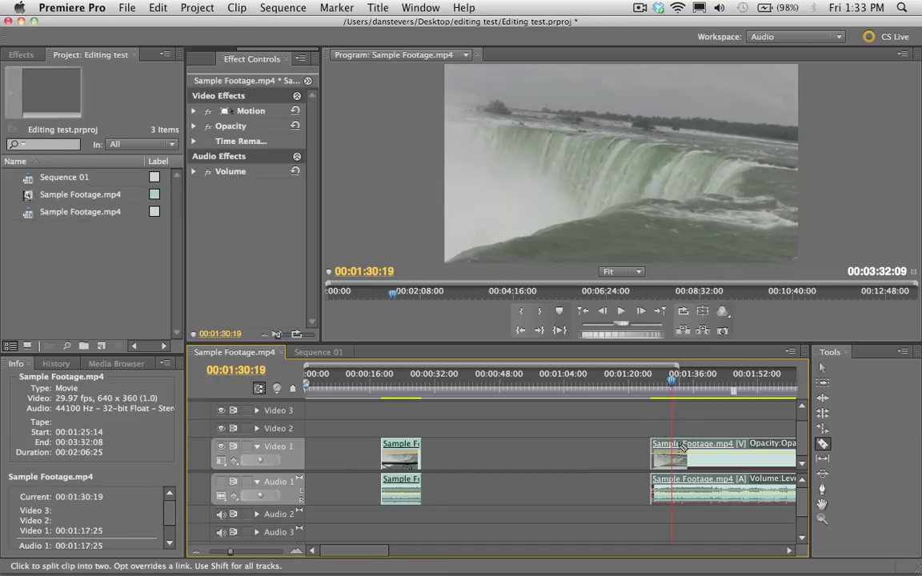
left_click(672, 446)
key("v")
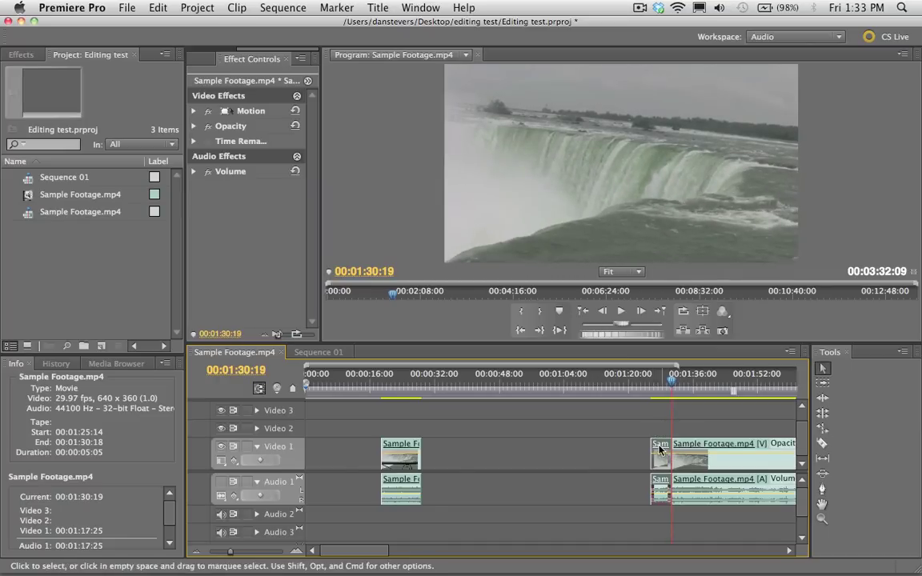
left_click_drag(660, 450, 453, 450)
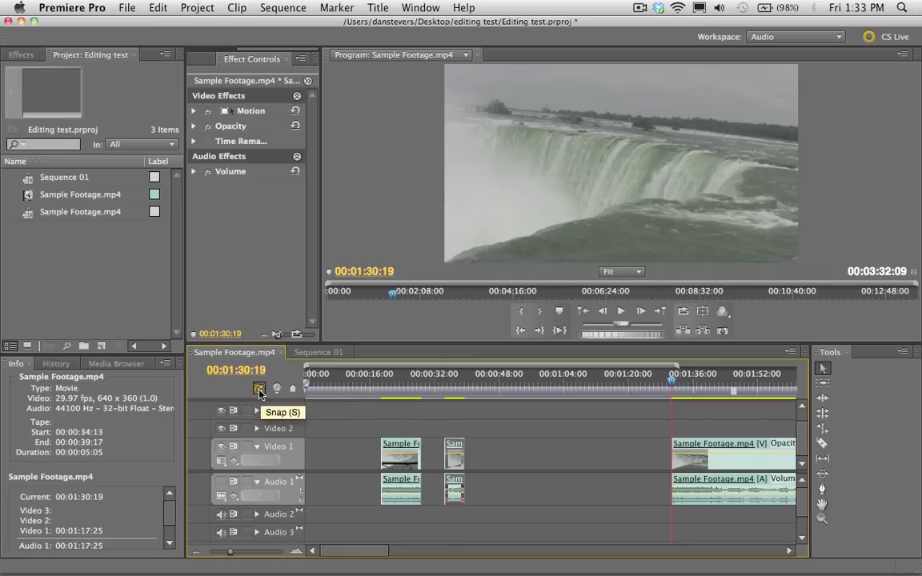
Step: Turn snapping off, move the short piece to start at 00:00:35:26 and turn snapping back on
left_click(259, 390)
left_click(261, 388)
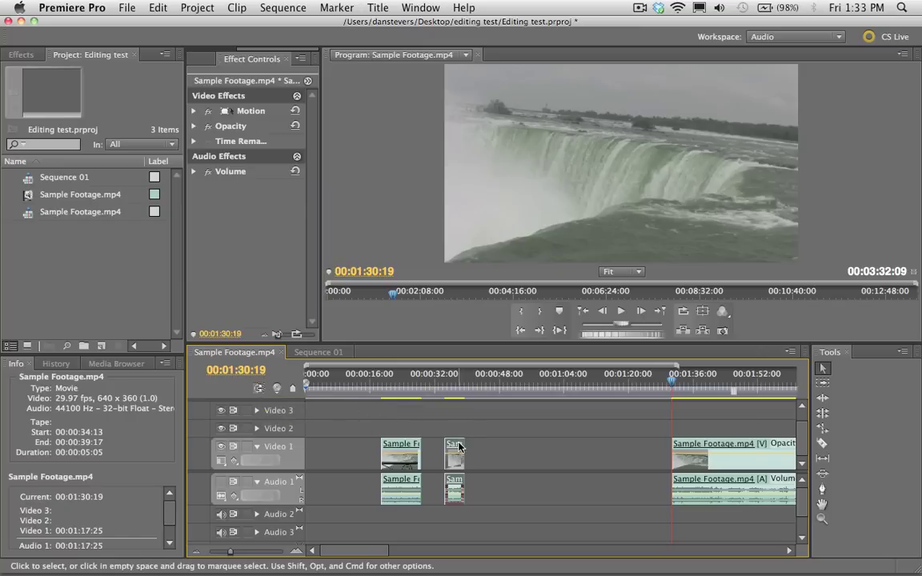
mouse_move(458, 451)
left_mouse_down()
mouse_move(437, 454)
mouse_move(478, 452)
mouse_move(437, 454)
mouse_move(466, 453)
left_mouse_up()
left_click(258, 388)
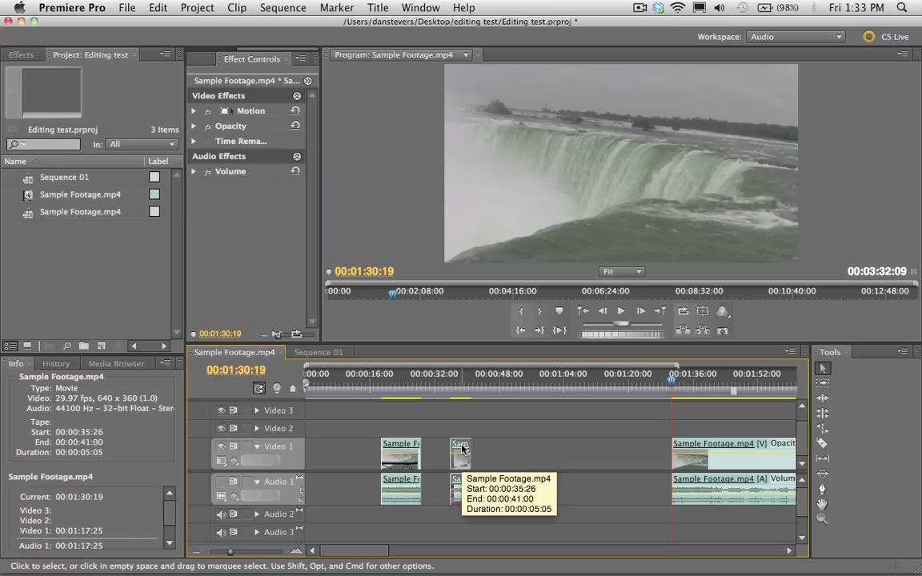
Step: Move the short piece against the end of the first clip so that it starts at 00:00:28:22
left_click_drag(462, 449, 436, 450)
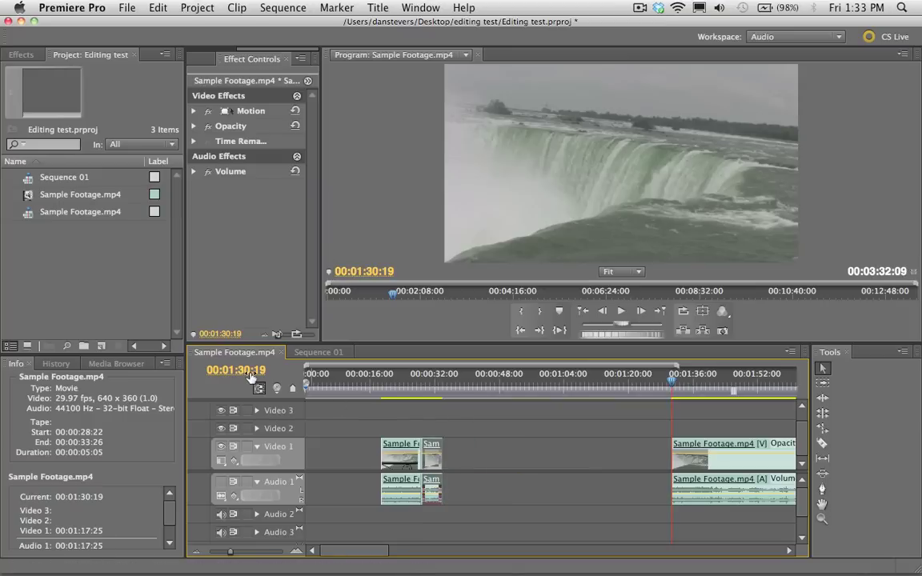
left_click(431, 393)
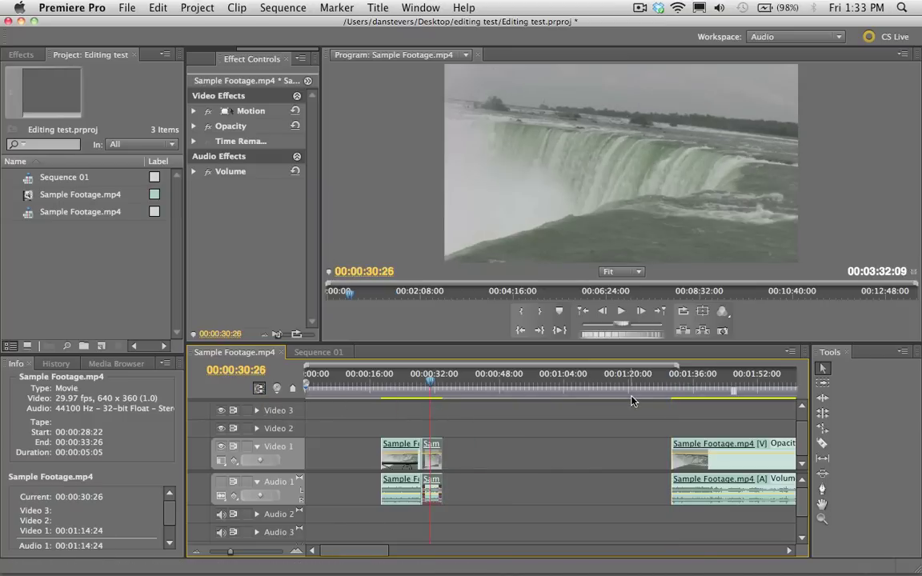
Step: Trim the last clip to a duration of 00:00:07:29 and move it directly behind the short piece, starting at 00:00:33:27
left_click_drag(233, 552, 226, 553)
left_click_drag(542, 396, 743, 392)
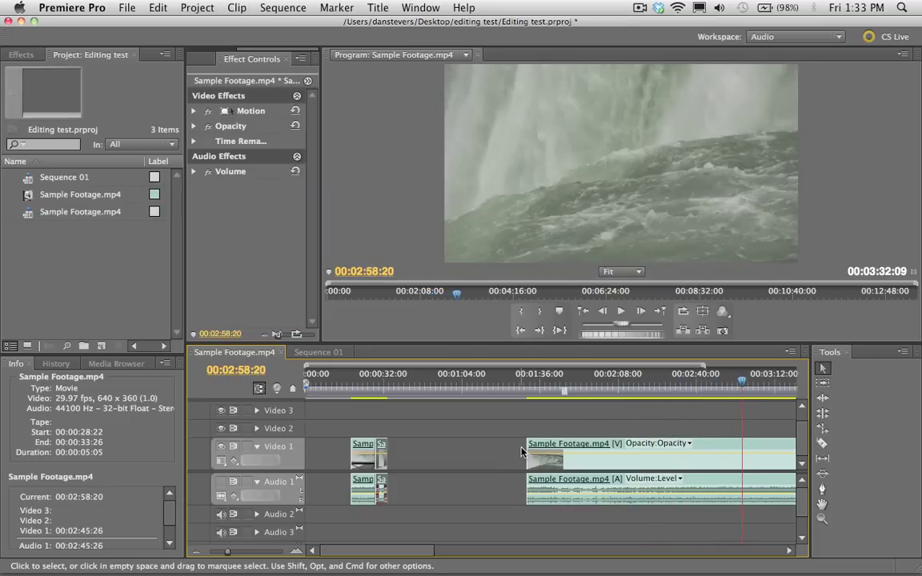
left_click_drag(525, 447, 504, 447)
left_click_drag(574, 444, 403, 448)
left_click(358, 388)
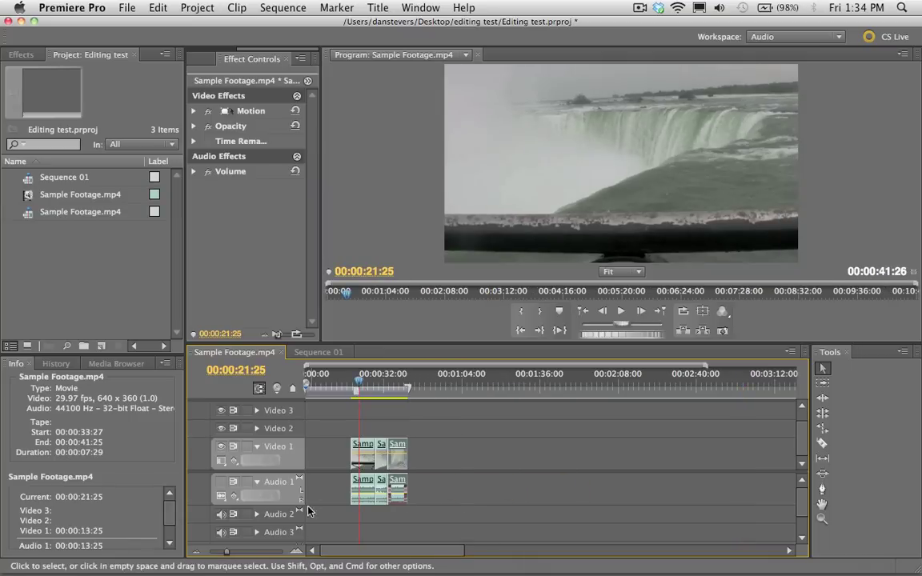
Step: Select all three clips and move them together to the very start of the sequence
left_click_drag(229, 554, 234, 551)
left_click_drag(398, 426, 593, 458)
left_click_drag(508, 452, 353, 446)
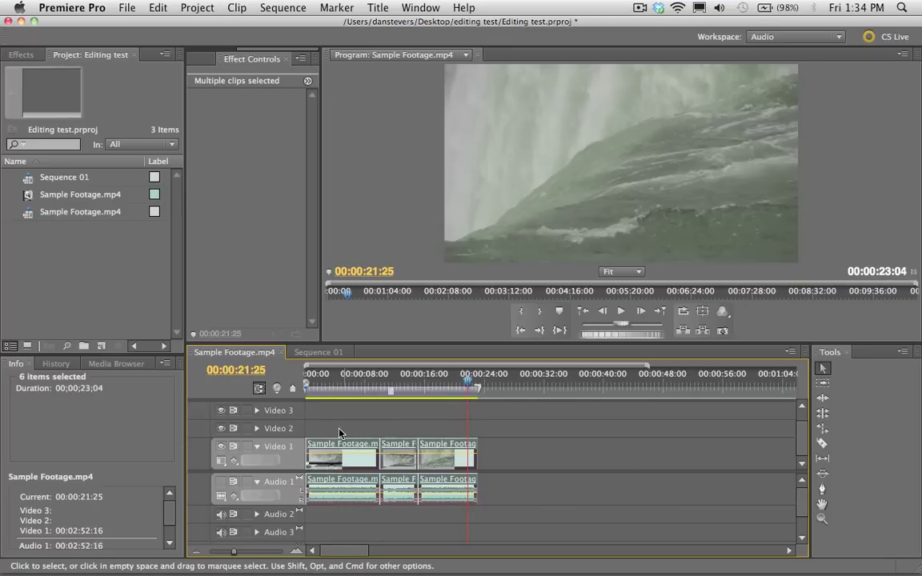
Step: Play the three joined clips from the start of the sequence and scrub back to 00:00:05:15
left_click(308, 386)
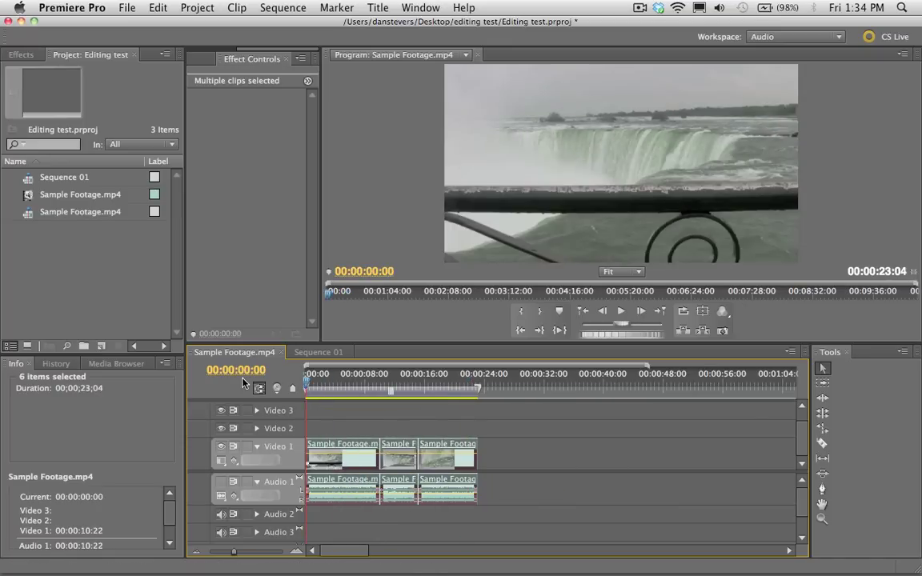
key("space")
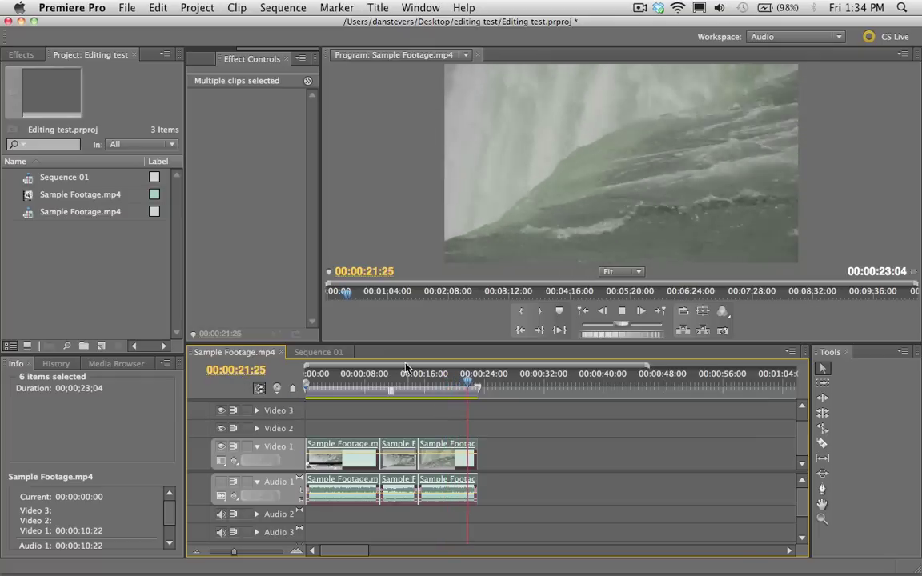
key("space")
left_click_drag(471, 387, 402, 391)
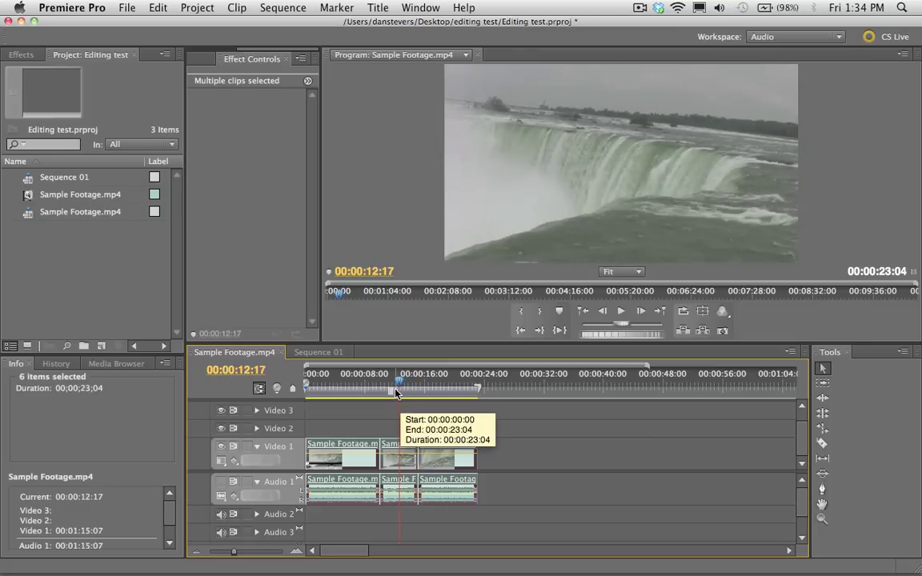
left_click(346, 381)
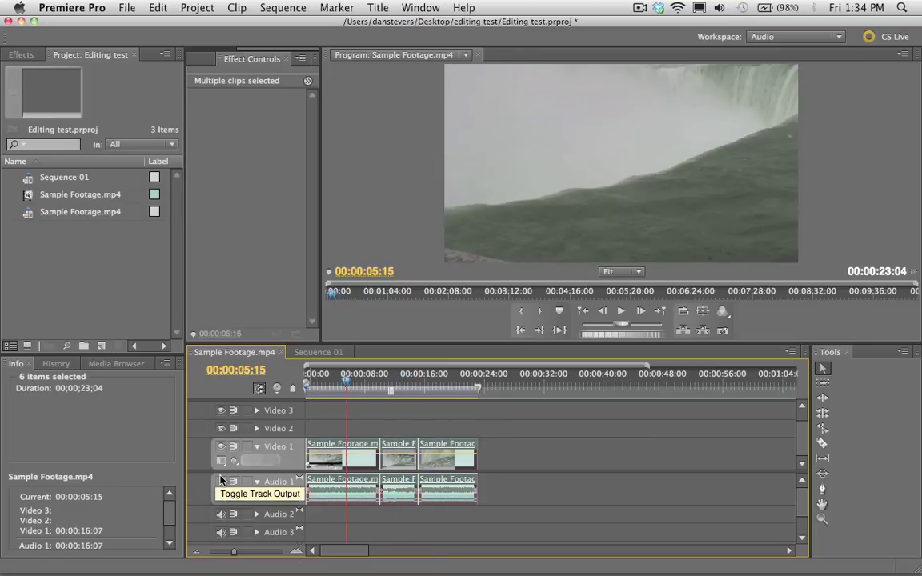
Step: Turn the Audio 1 track output back on and enlarge the timeline view to show all tracks and the three clips
left_click(236, 552)
left_click_drag(237, 553, 240, 553)
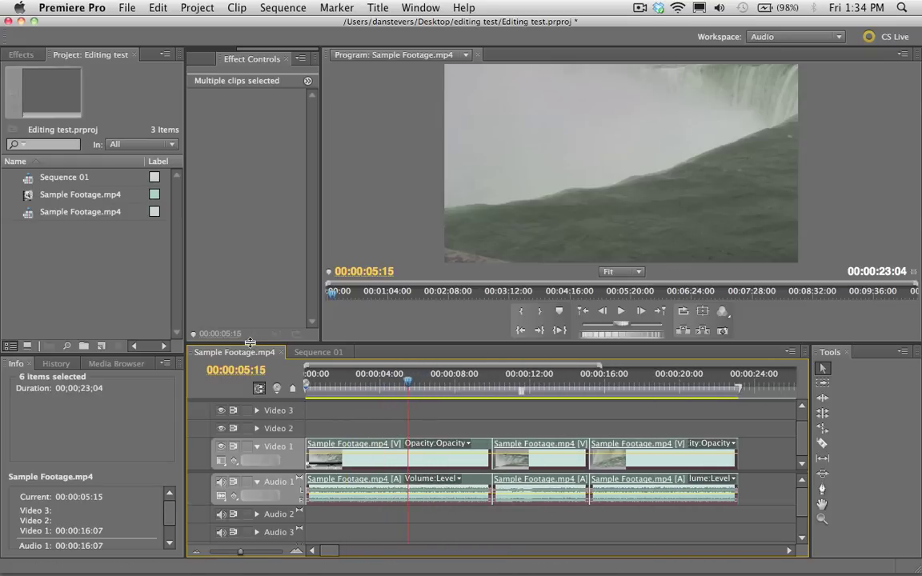
left_click_drag(251, 341, 250, 240)
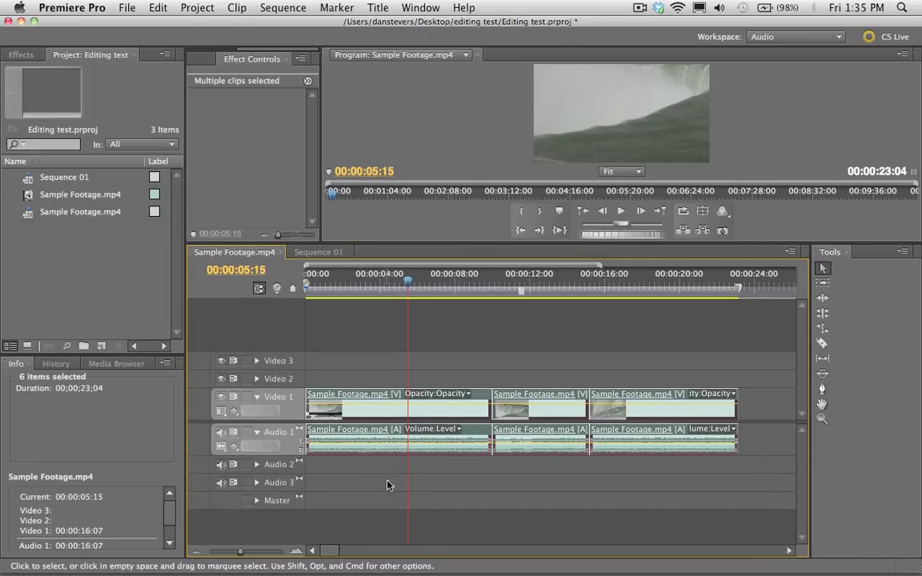
Step: Play the first clip from 00:00:02:07 to hear its sound and stop at 00:00:05:08
left_click(348, 288)
key("space")
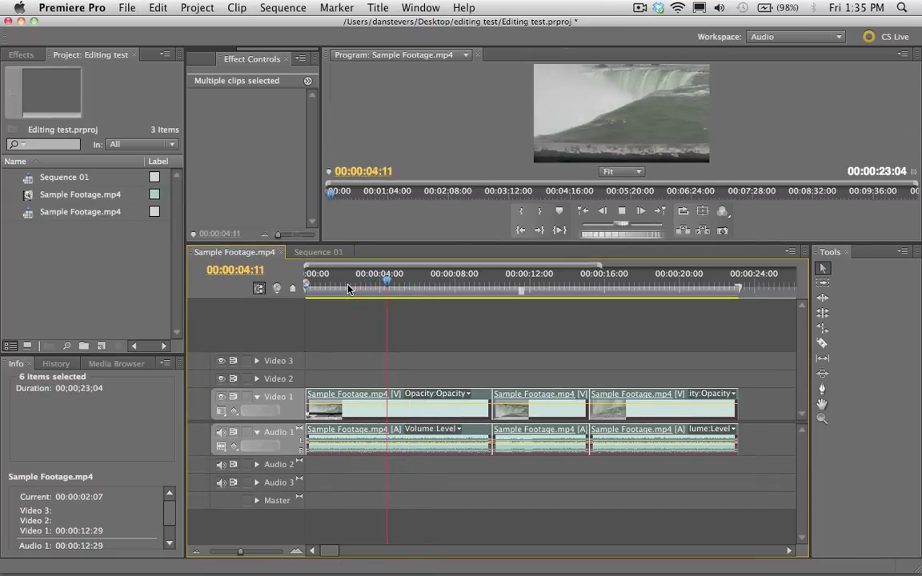
key("space")
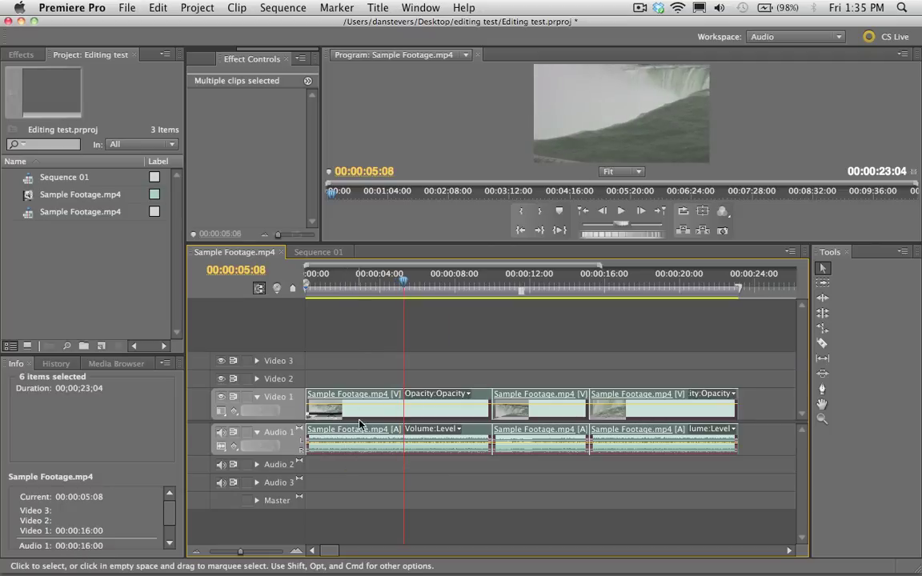
Step: Import the audio file 01 The Father's Heart.mp3 from the Footage folder into the project
left_click(42, 226)
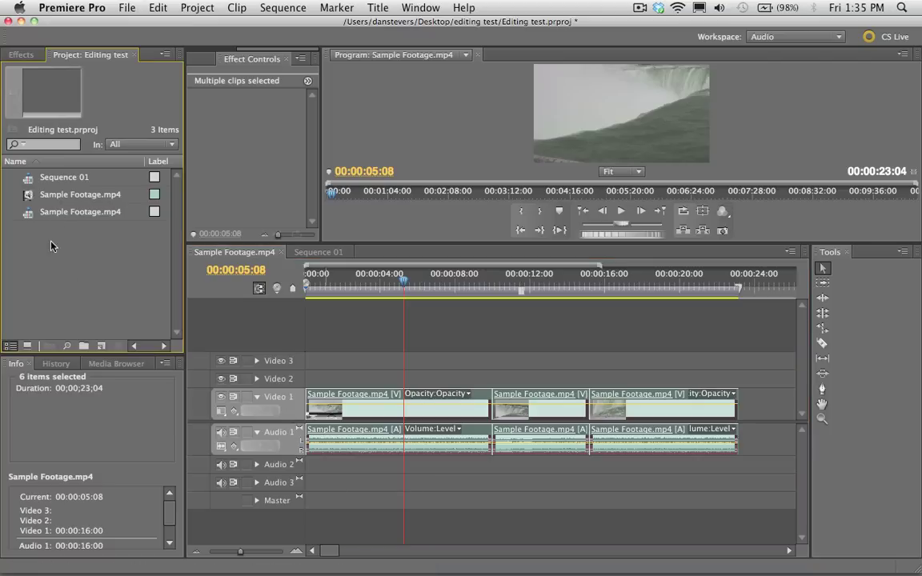
left_click(124, 7)
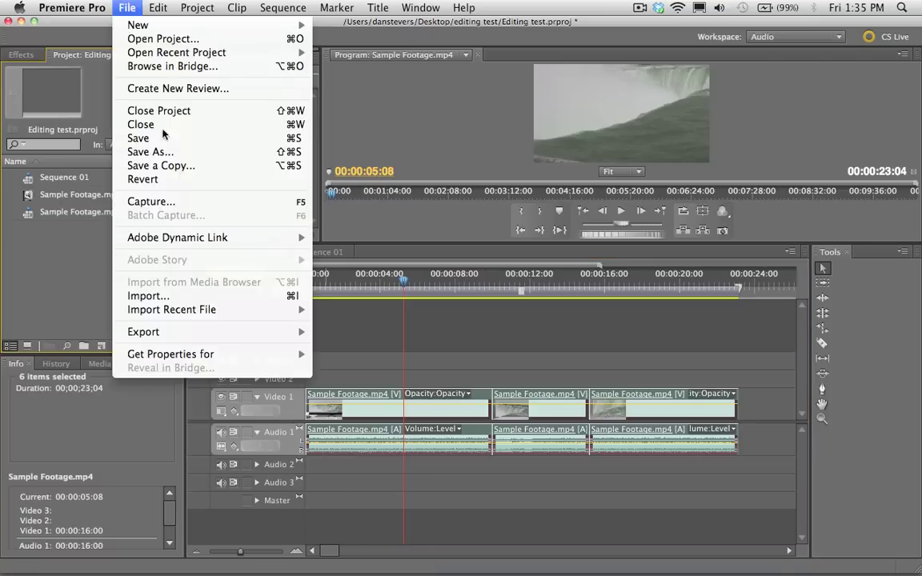
left_click(186, 295)
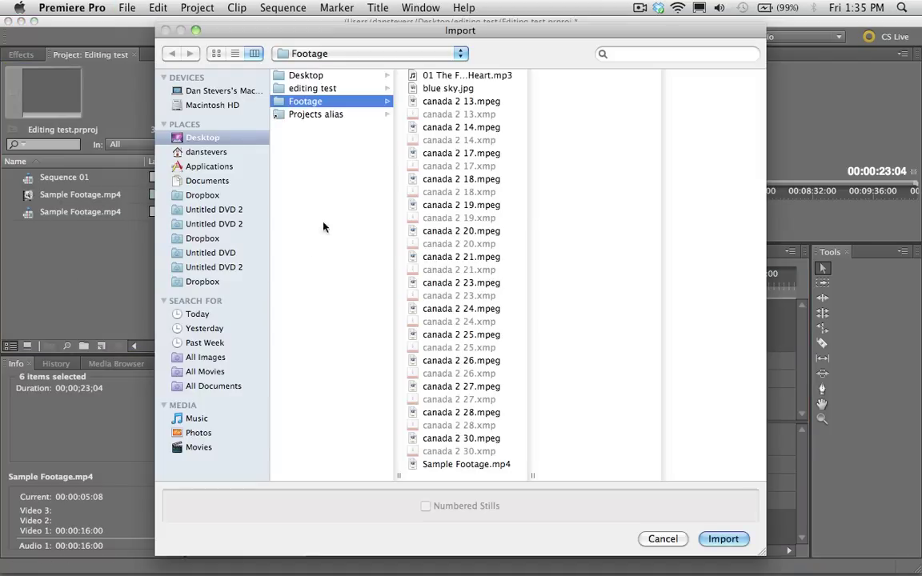
left_click(445, 78)
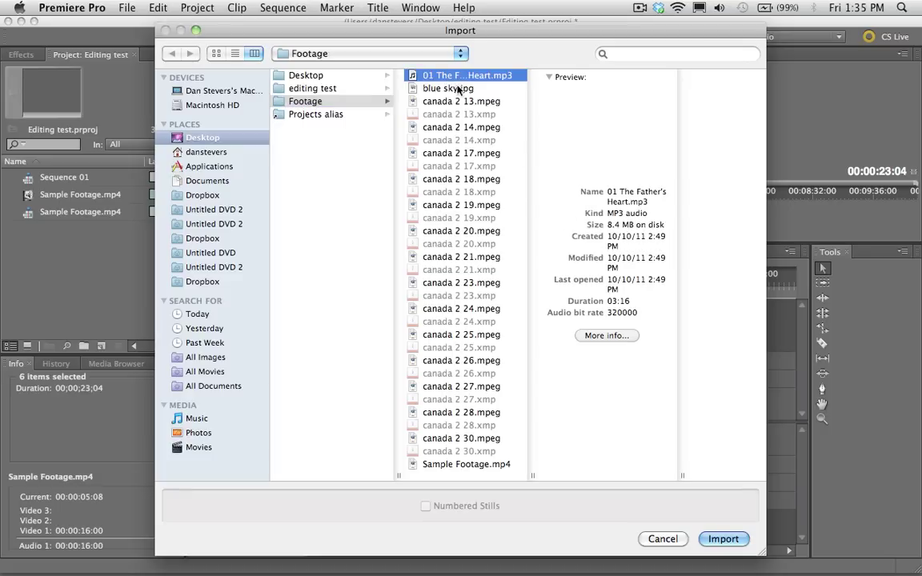
left_click(723, 540)
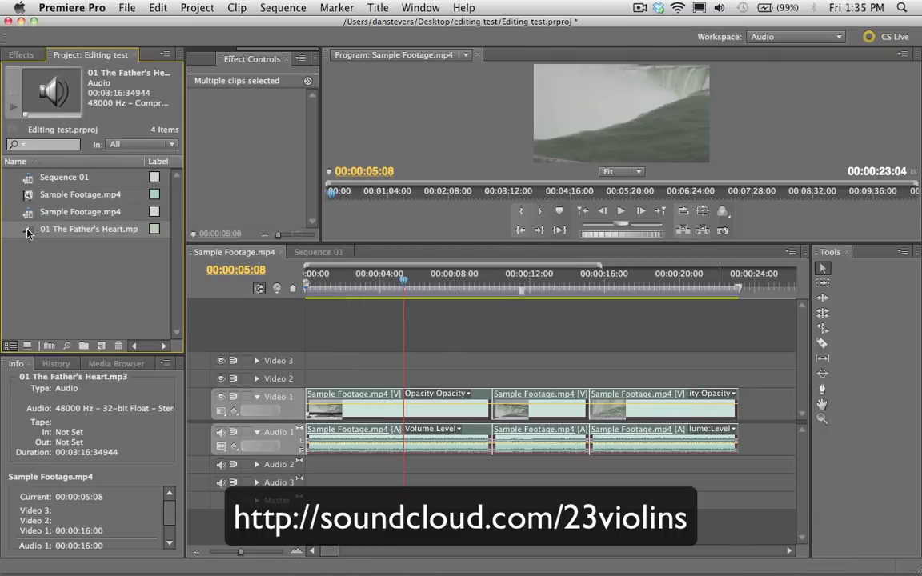
Step: Try placing 01 The Father's Heart.mp3 on Audio 1 over the footage sound and undo the placement
left_click_drag(28, 232, 311, 448)
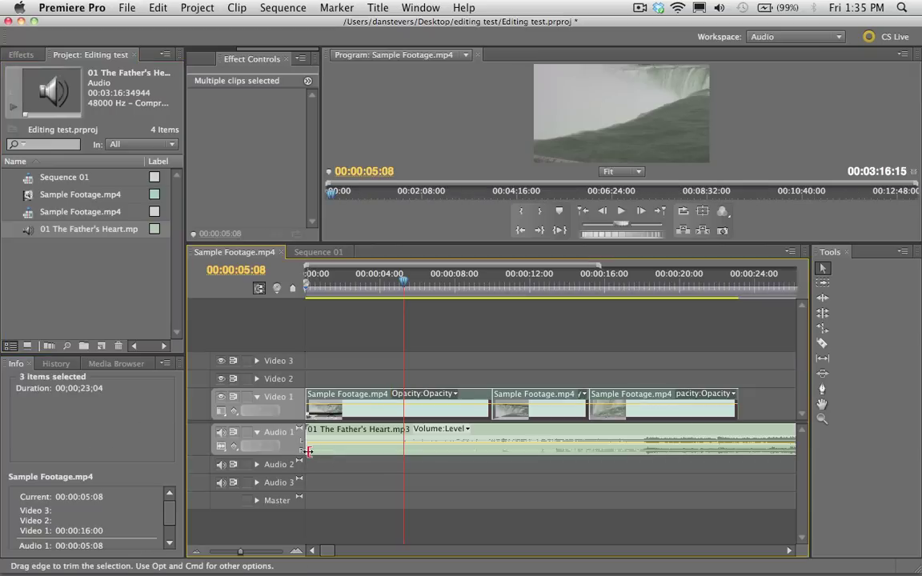
key("super+z")
Step: Place 01 The Father's Heart.mp3 on Audio 2 at the sequence start and expand the track to show its waveform
left_click(79, 231)
left_click_drag(78, 230, 316, 472)
left_click(344, 468)
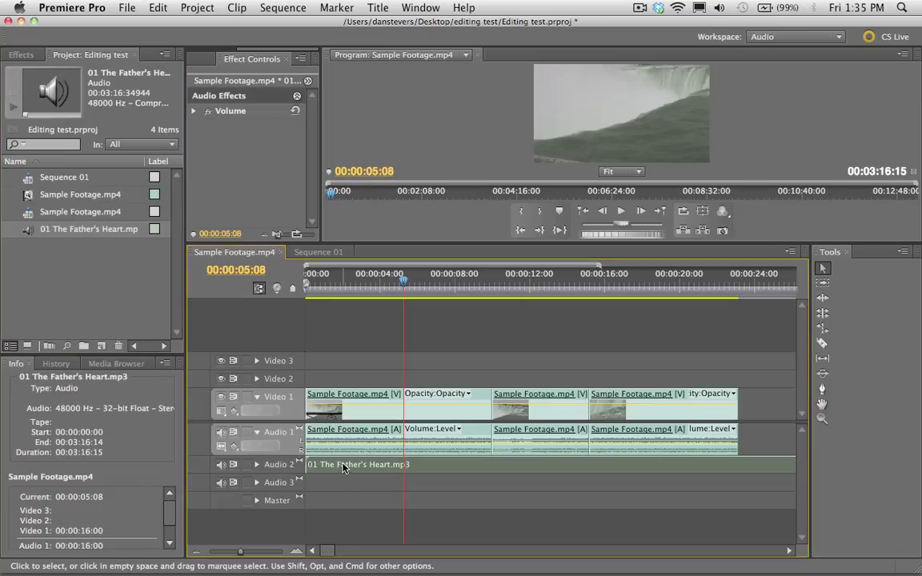
left_click(257, 465)
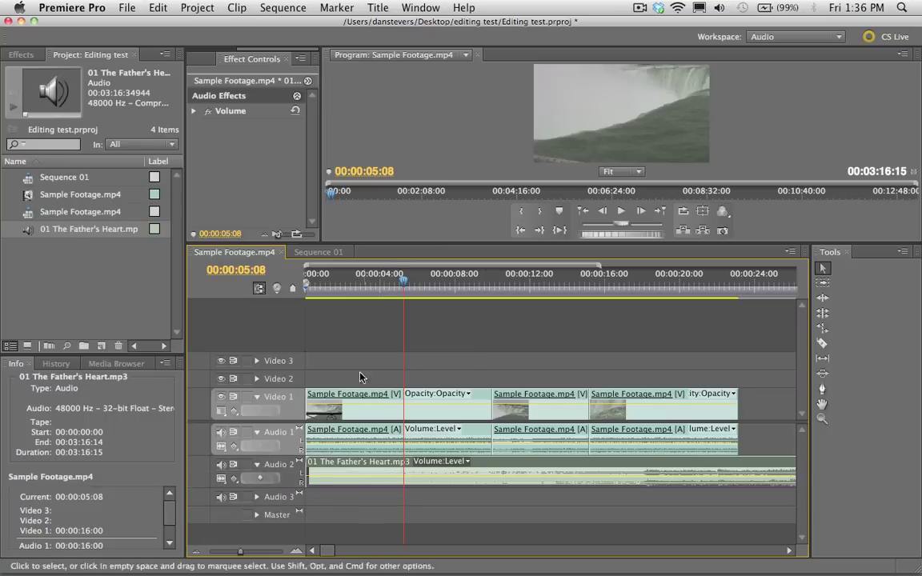
left_click_drag(240, 555, 241, 552)
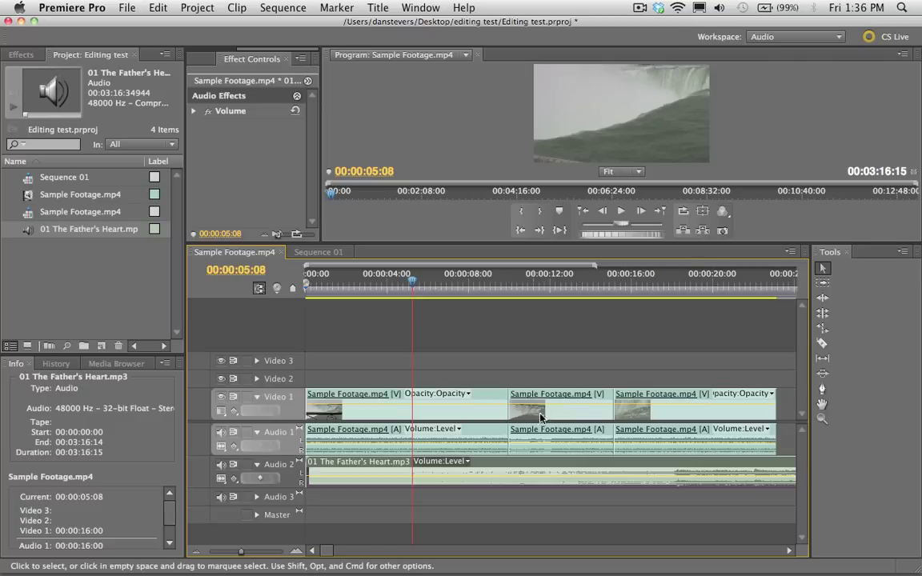
Step: Play the sequence from the start to hear the music with the footage sound and stop at 00:00:12:22
left_click_drag(669, 312, 332, 326)
key("Home")
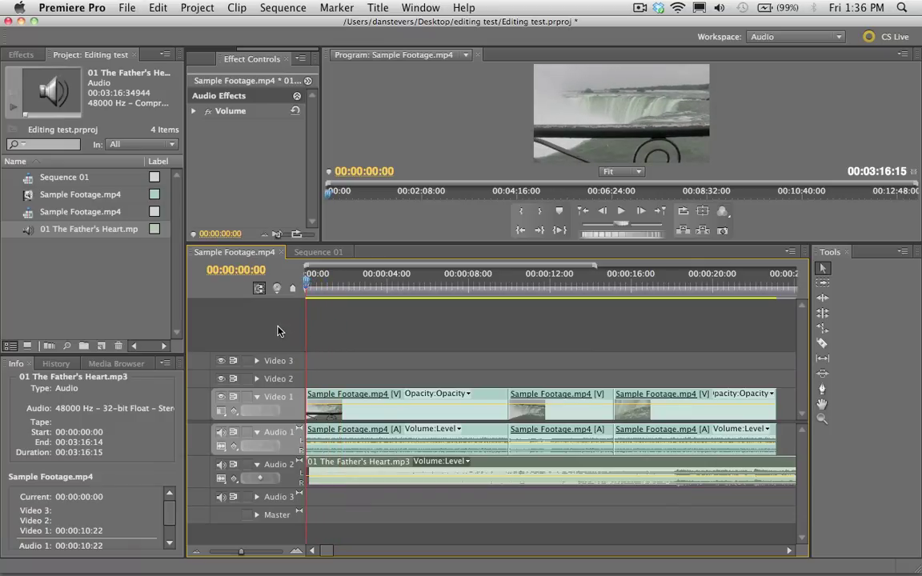
key("space")
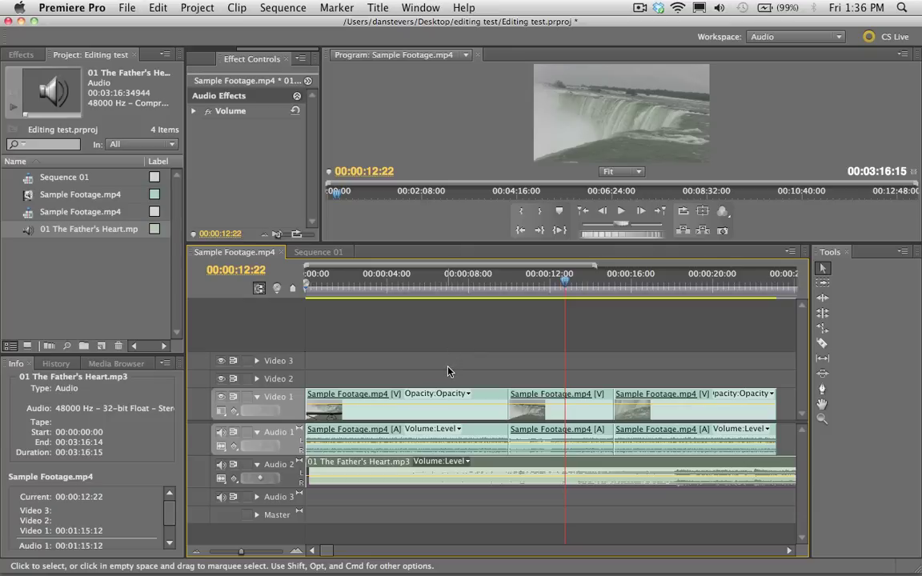
Step: Select the first footage clip and widen the Effect Controls panel to show its effect settings fully
left_click(337, 435)
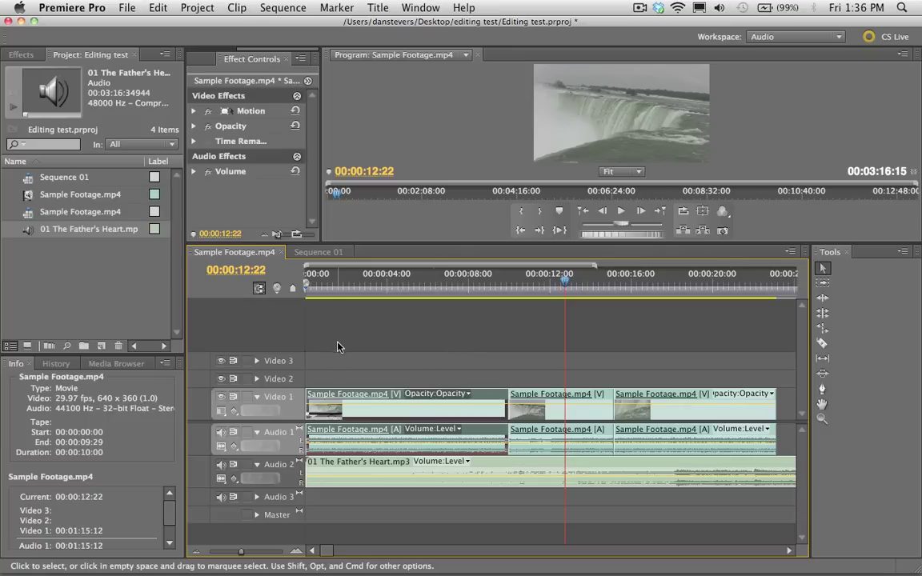
left_click(335, 354)
left_click(338, 437)
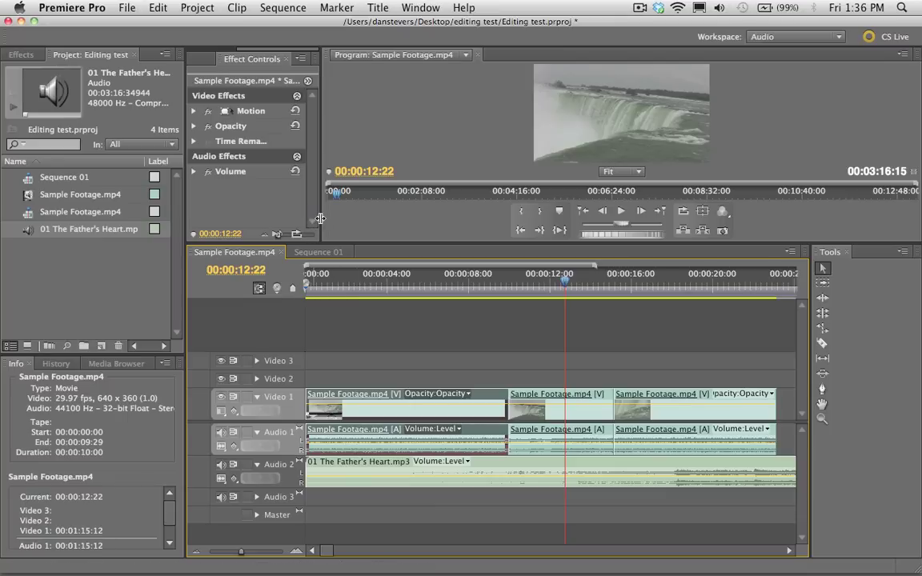
left_click_drag(320, 218, 386, 217)
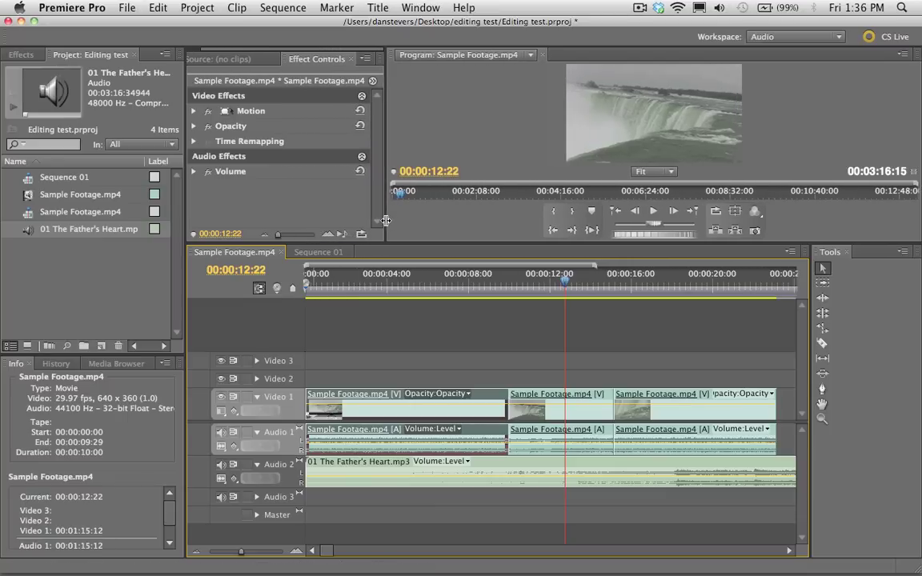
Step: Lower the volume level line of each of the three Sample Footage clips on Audio 1
left_click(297, 333)
left_click(320, 442)
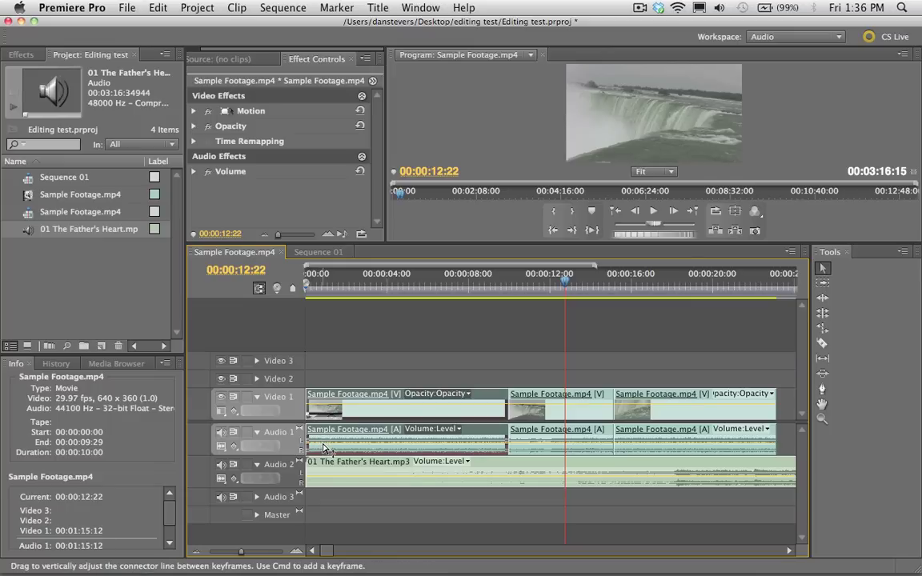
mouse_move(330, 448)
left_click_drag(320, 465, 337, 477)
left_click(538, 448)
left_click_drag(546, 465, 564, 474)
left_click(634, 449)
left_click_drag(746, 476, 636, 477)
Step: Play the sequence from the start to check the audio balance, enlarge the Program monitor and stop at 00:00:24:14
left_click_drag(361, 293, 293, 296)
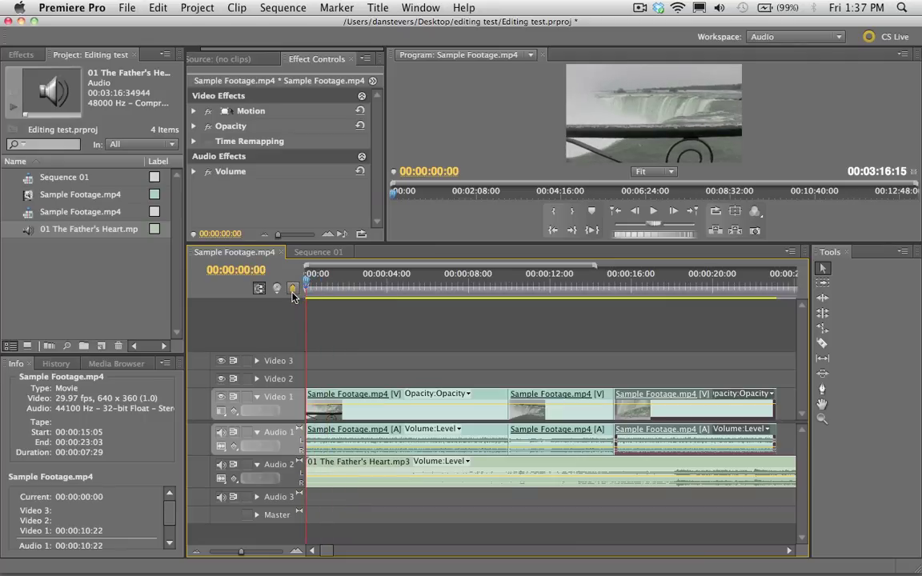
key("space")
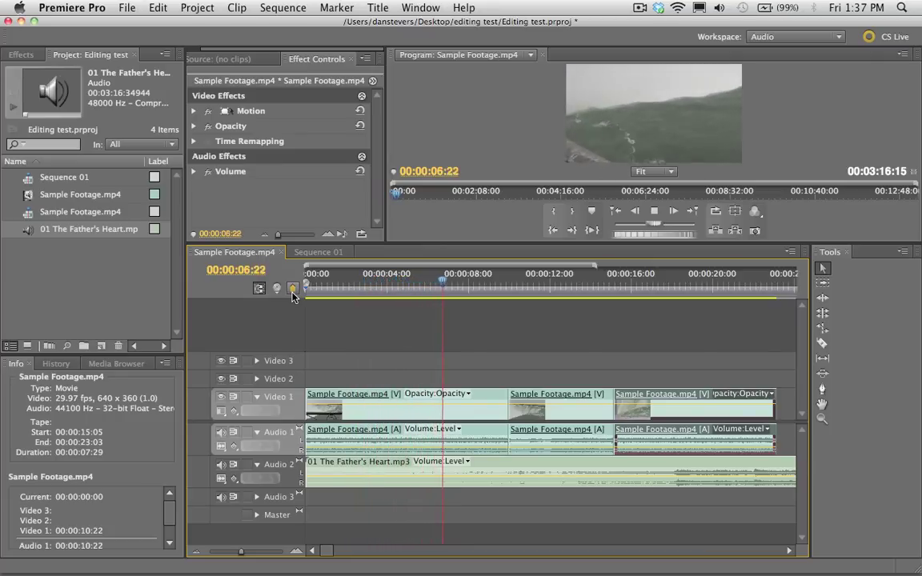
left_click_drag(351, 247, 348, 374)
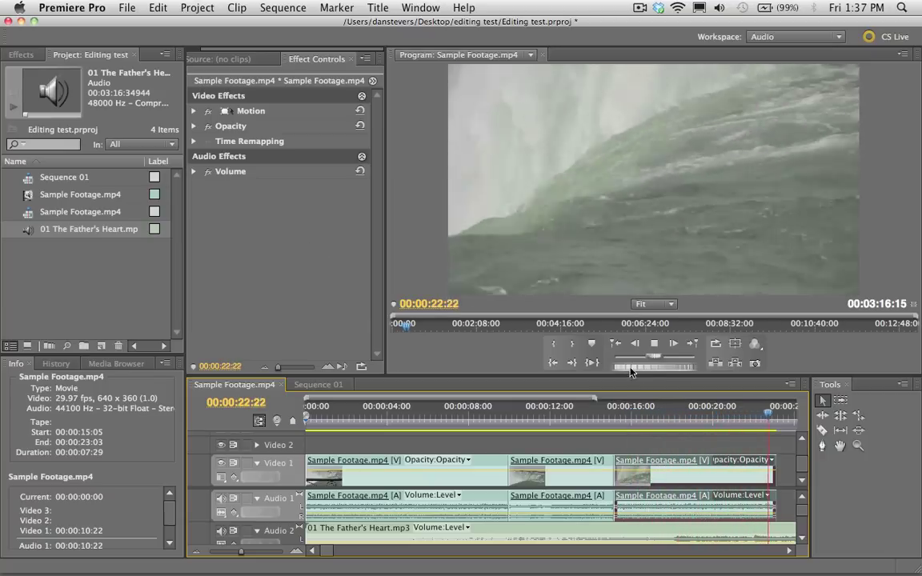
key("space")
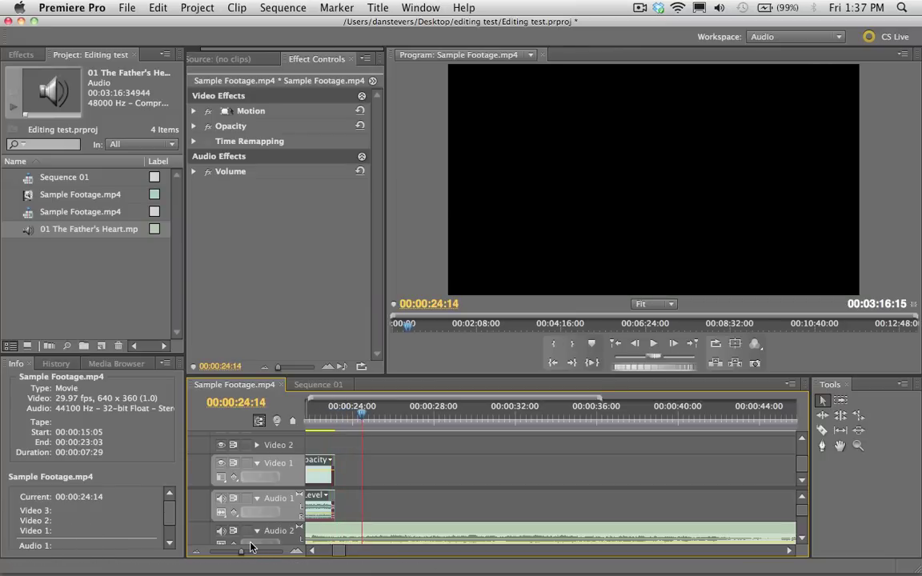
Step: Return to the start of the timeline, move the playhead to 00:00:08:16 and select the first footage clip
left_click_drag(342, 553, 316, 551)
left_click(428, 458)
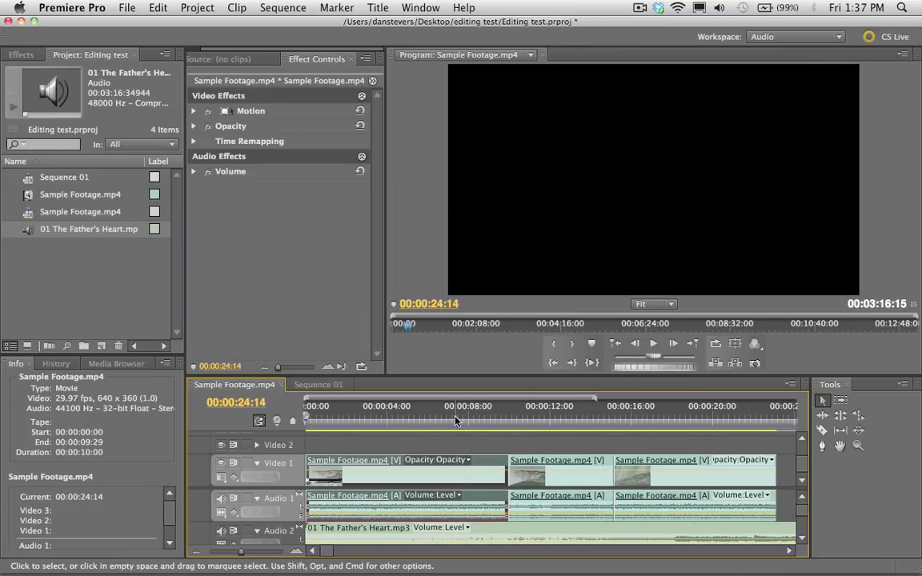
left_click(480, 414)
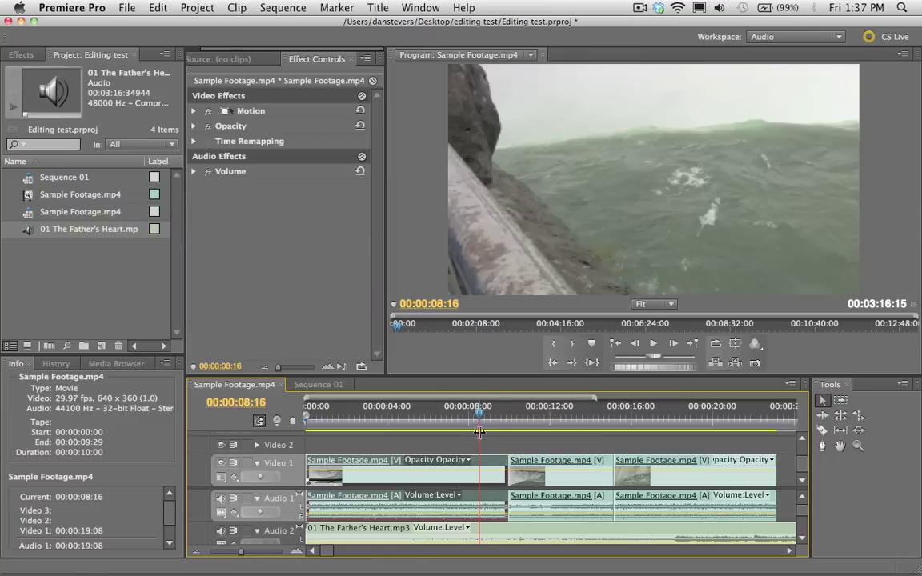
left_click(505, 499)
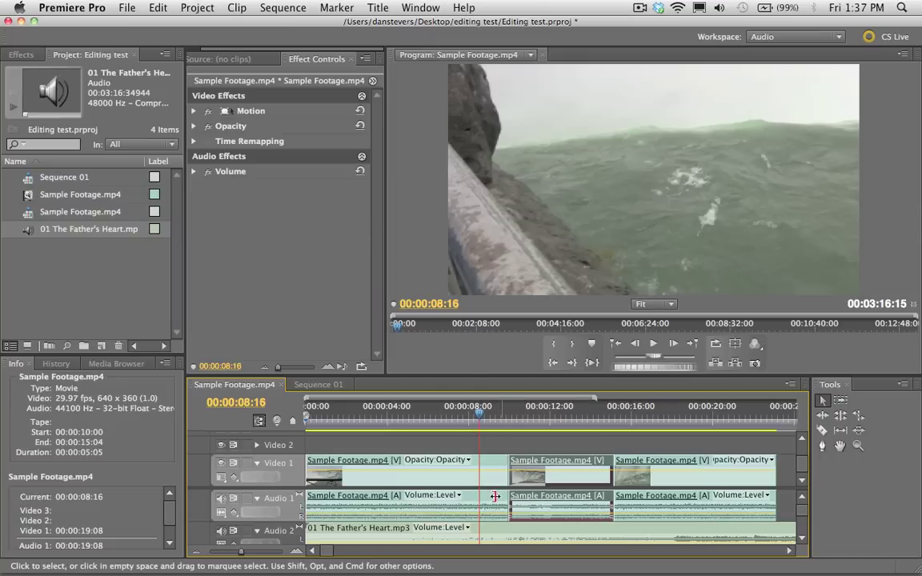
left_click(478, 496)
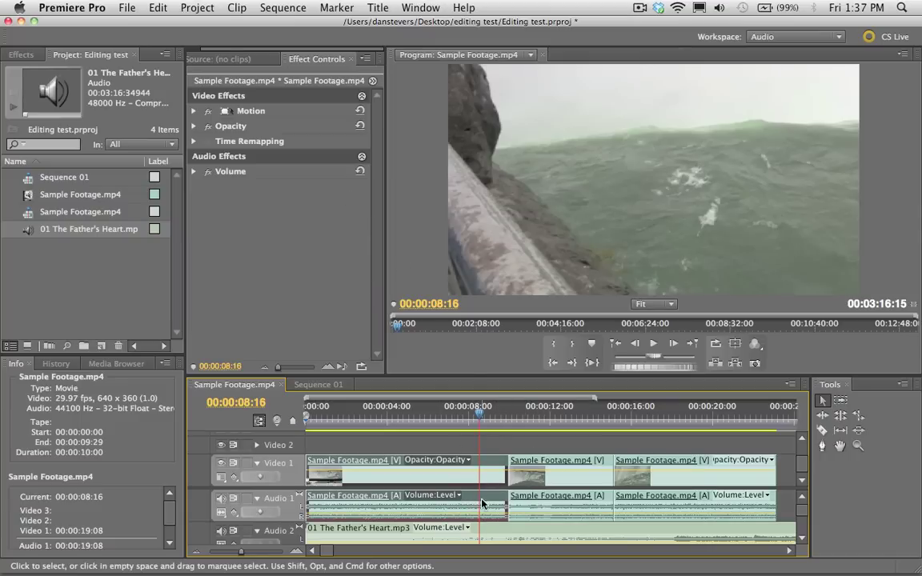
Step: Widen the source monitor panel group, bring up the first clip's Effect Controls and expand its Volume effect
double_click(476, 497)
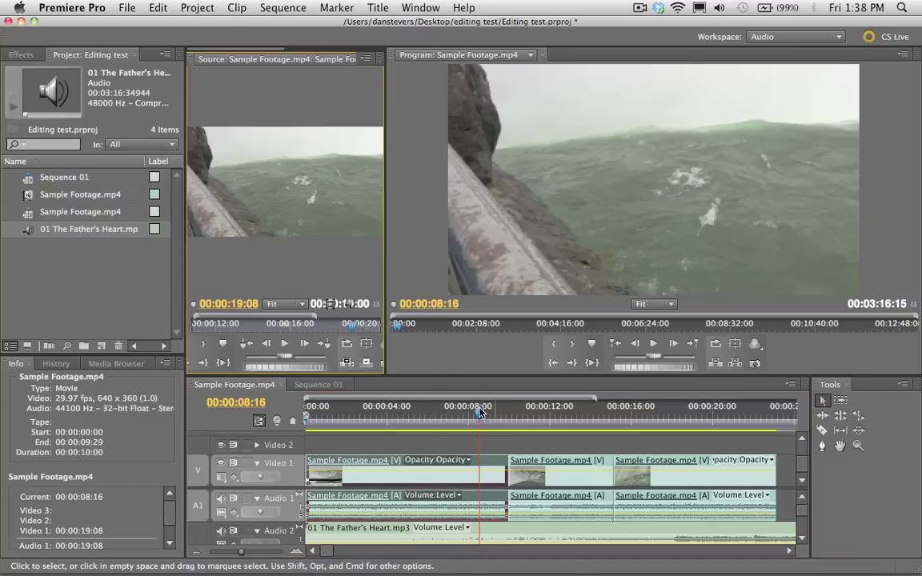
left_click_drag(382, 268, 463, 264)
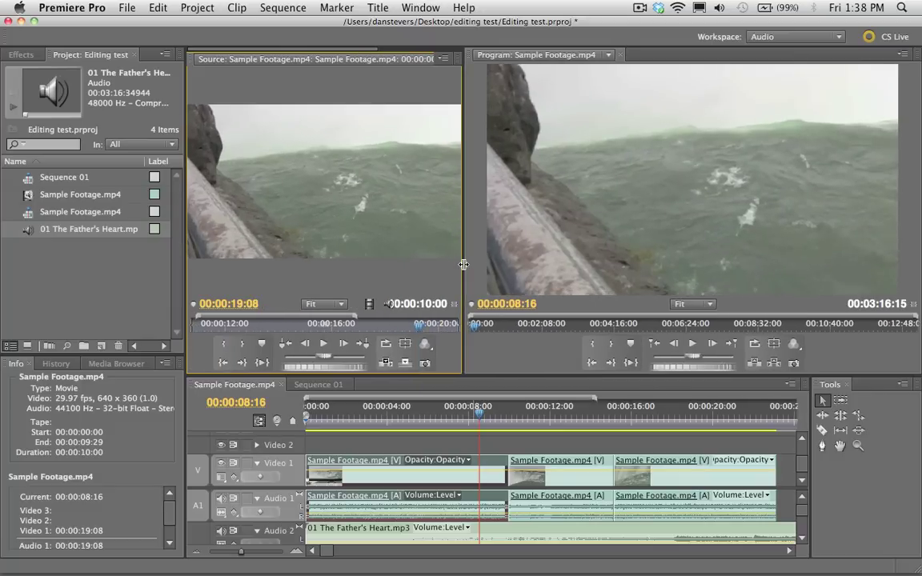
left_click_drag(240, 49, 206, 47)
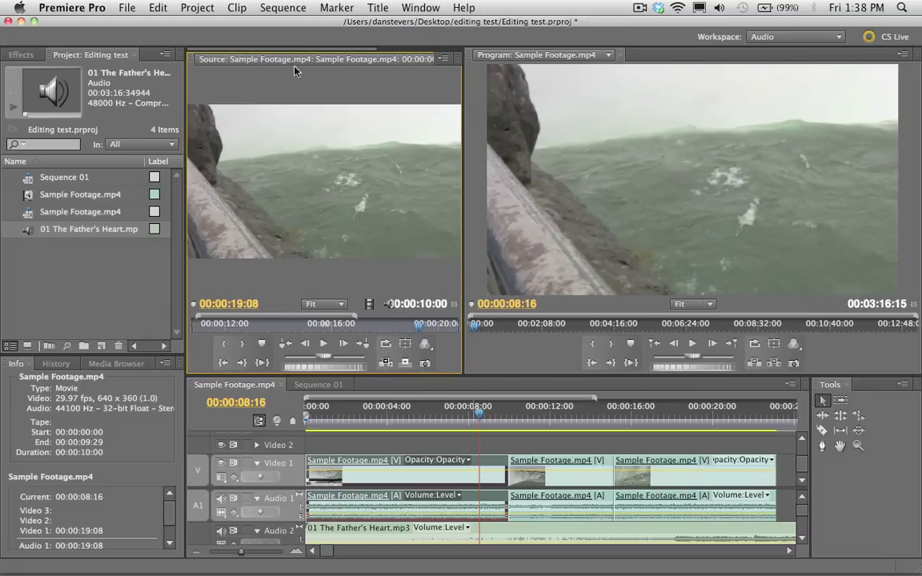
mouse_move(297, 51)
left_click_drag(297, 50, 376, 51)
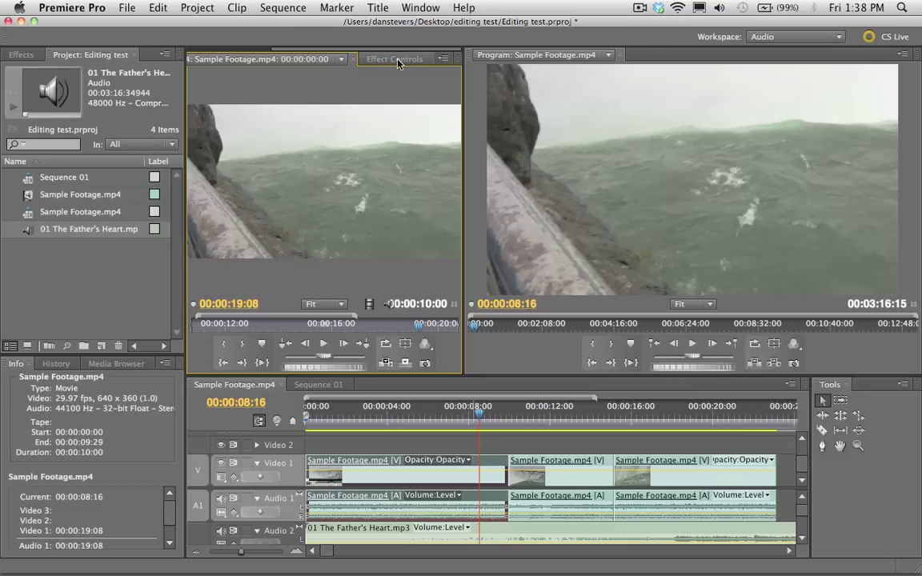
left_click(386, 56)
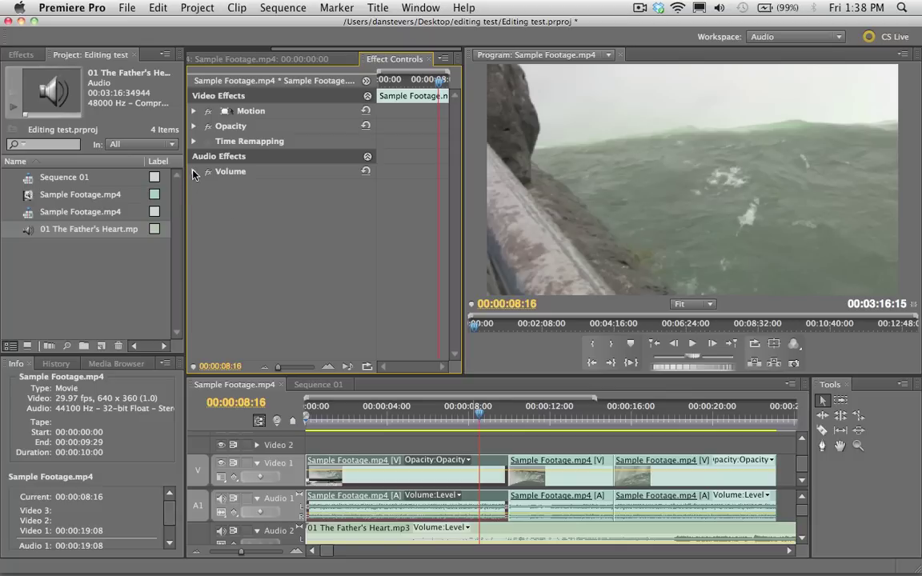
left_click(194, 172)
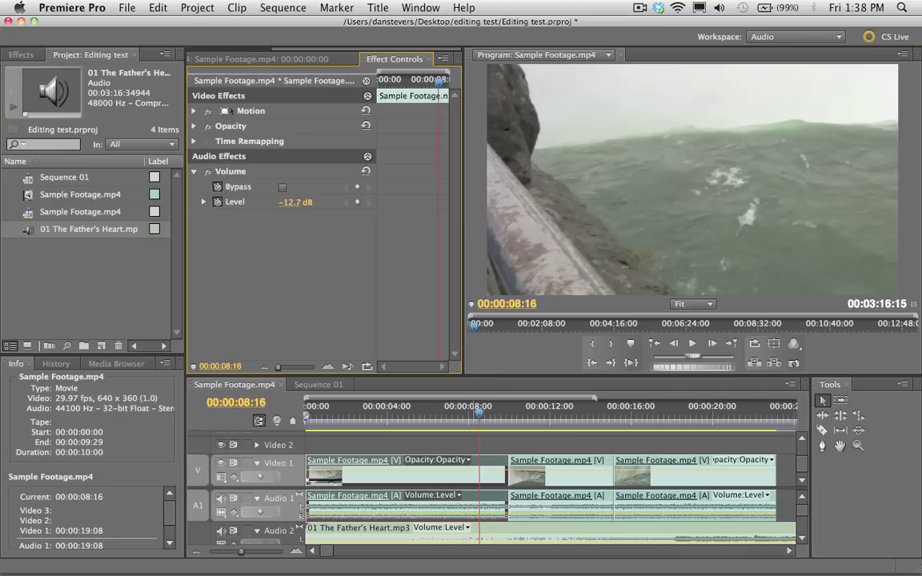
Step: Turn off keyframing for the first clip's volume level and set the level to -20 dB
left_click_drag(294, 202, 298, 203)
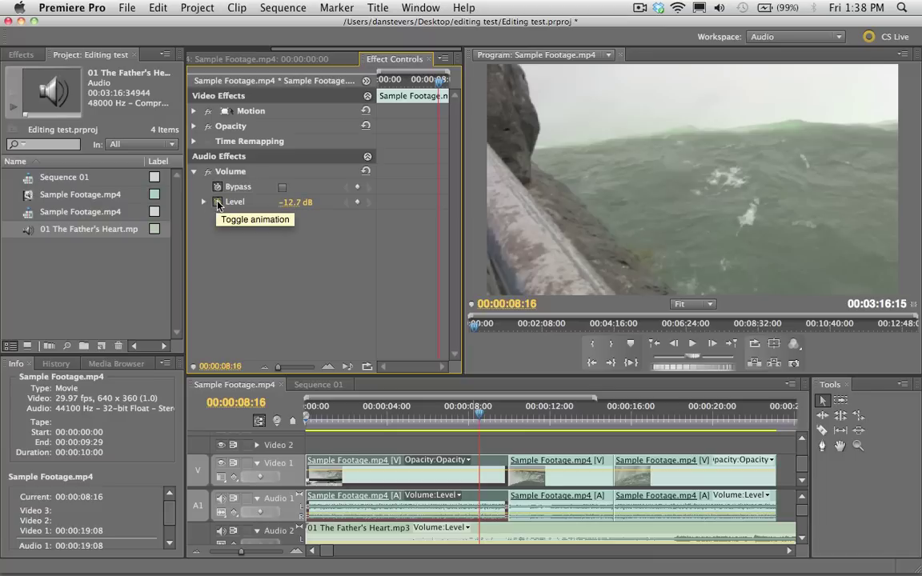
left_click(295, 203)
type("-20")
key("Return")
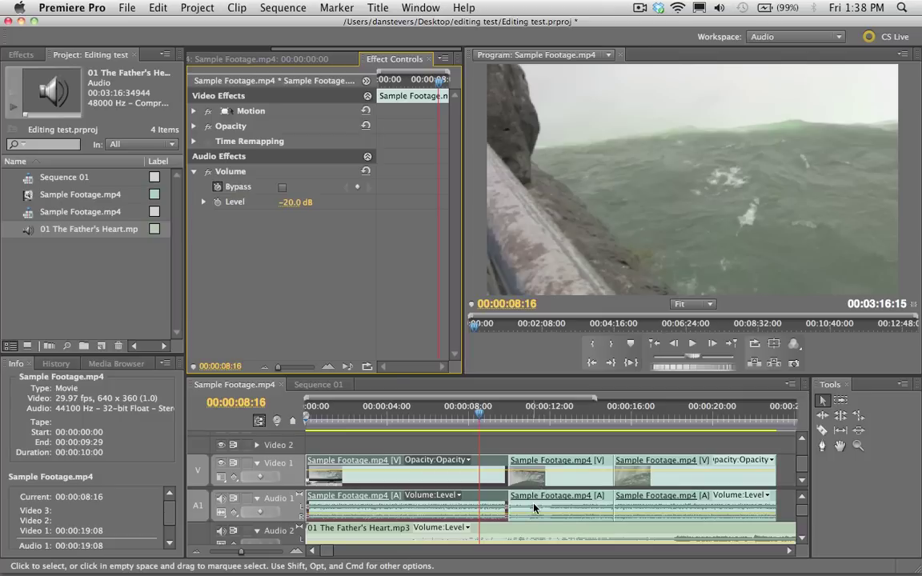
Step: Turn off level keyframing for the second footage clip and set its volume level to -20 dB
left_click(518, 481)
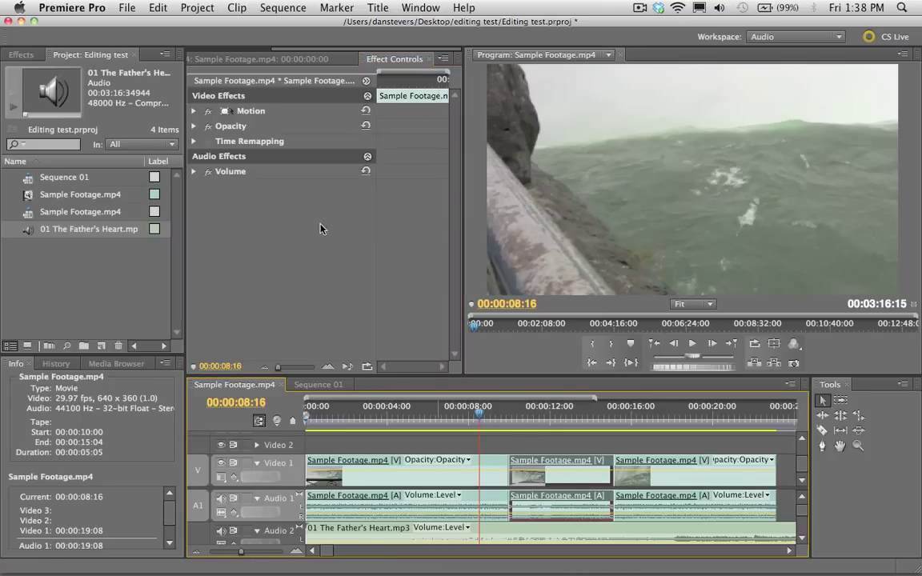
left_click(194, 171)
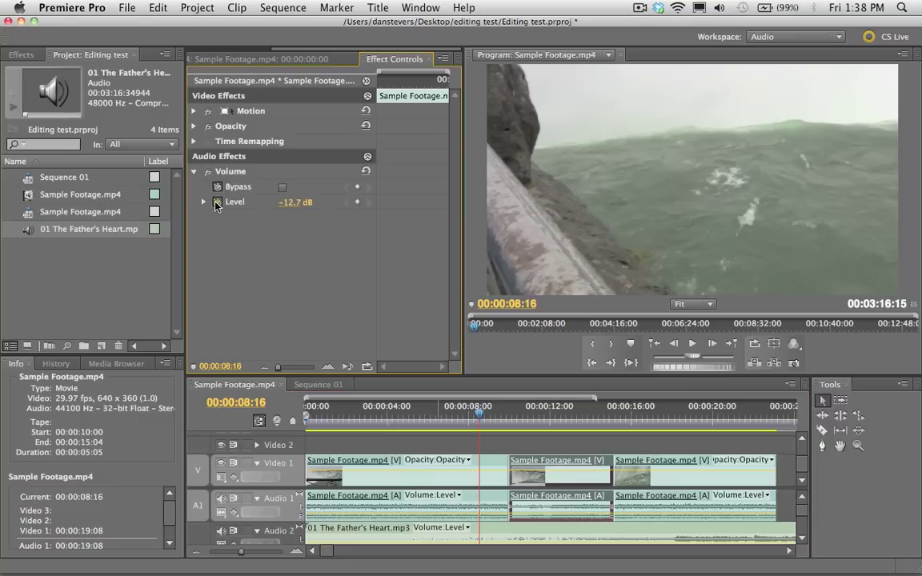
left_click(284, 202)
type("-20")
key("Return")
Step: Turn off level keyframing for the third footage clip and set its volume level to -20 dB
left_click(664, 510)
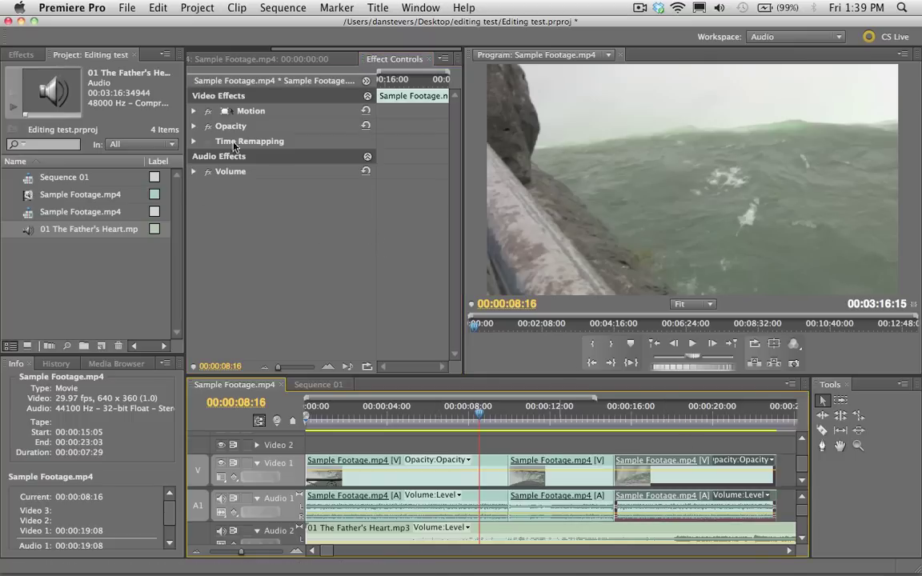
left_click(193, 172)
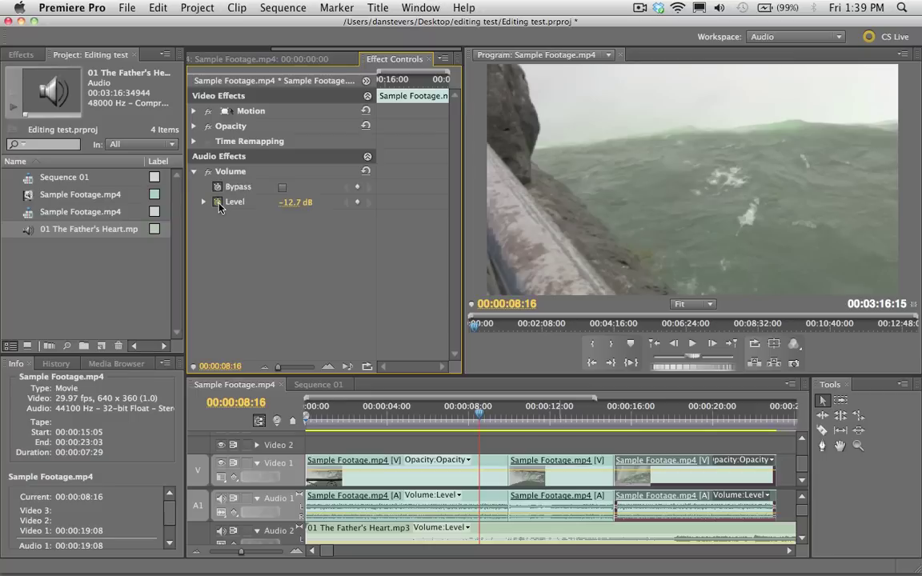
left_click(296, 202)
type("-20")
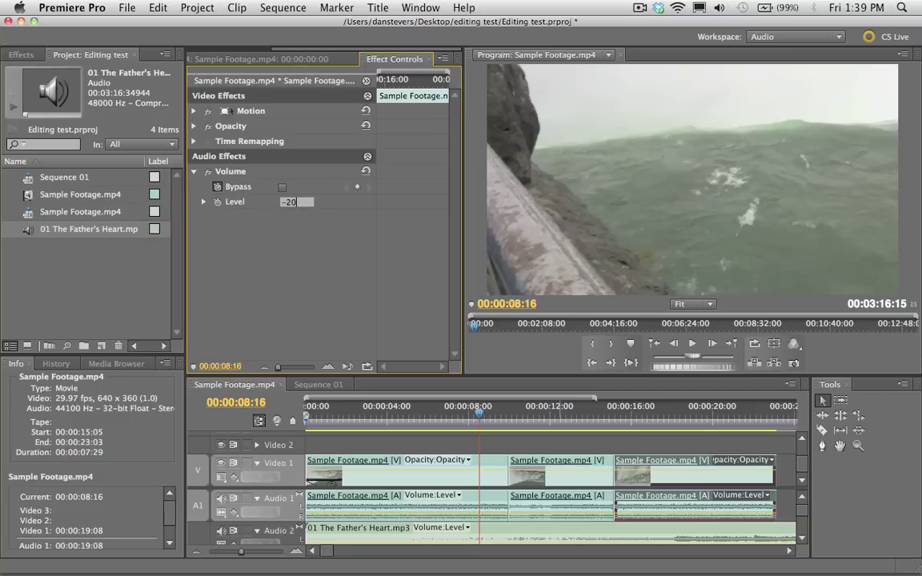
key("Return")
Step: Play the sequence from the start to check the reduced footage sound, and move the playhead to 00:00:06:01
left_click_drag(341, 410, 279, 420)
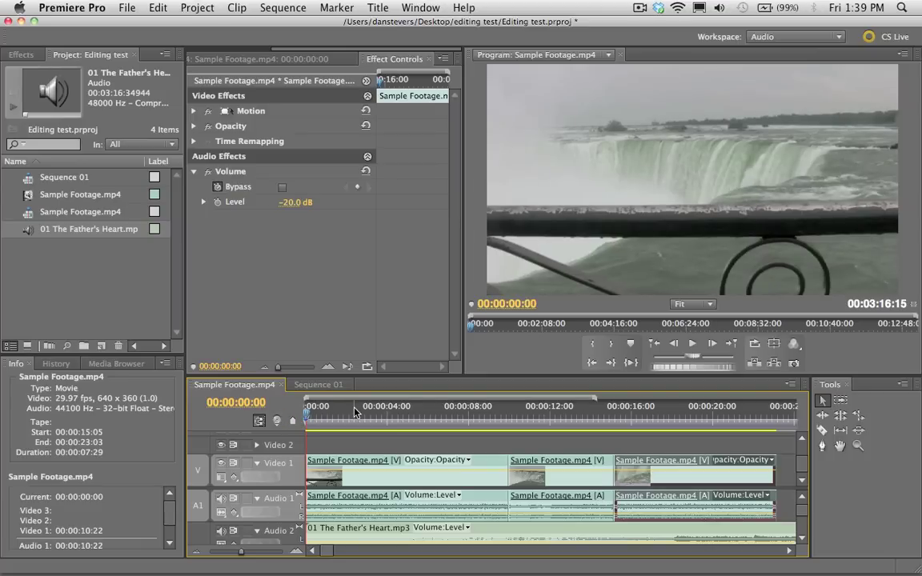
key("space")
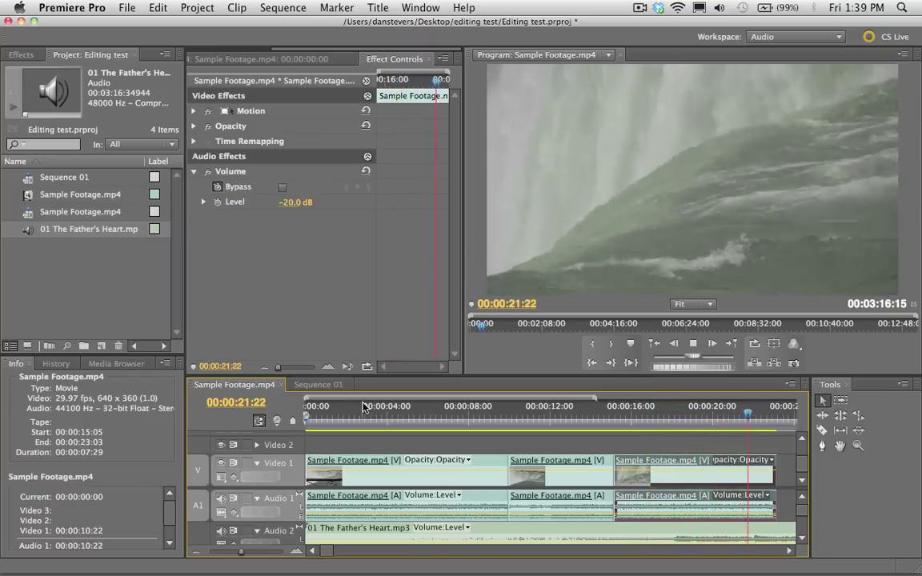
left_click(433, 422)
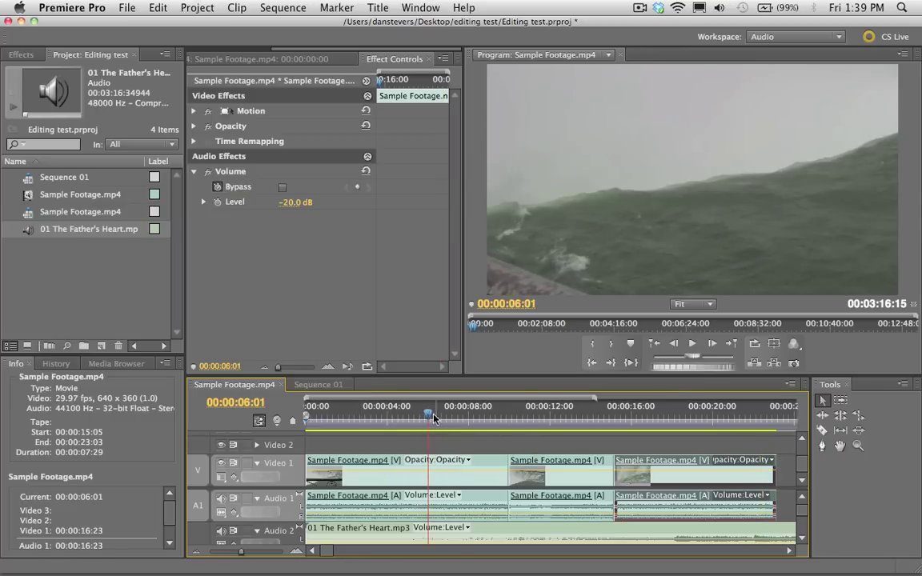
Step: Make the timeline panel taller so the Audio 2 track shows fully, and scrub the playhead to 00:00:08:17
left_click_drag(361, 375, 361, 368)
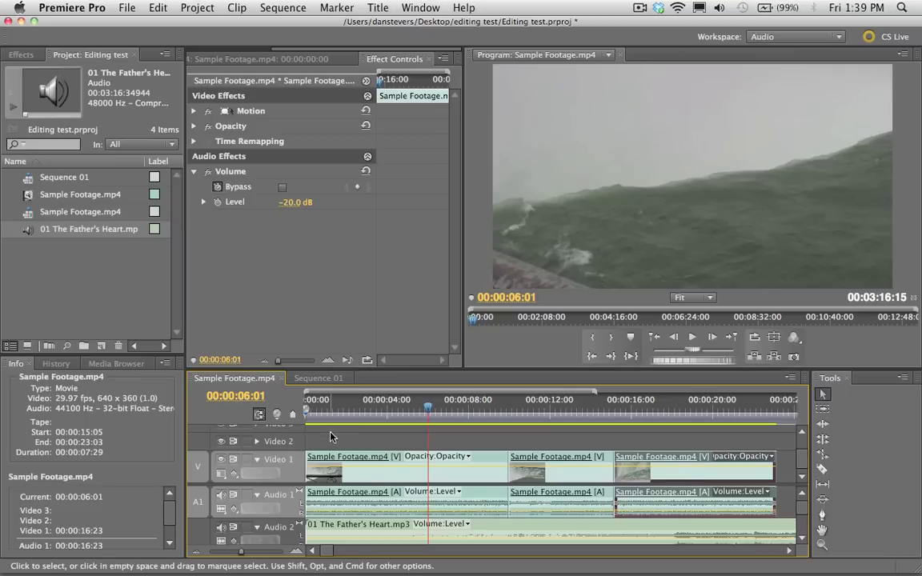
left_click_drag(333, 368, 335, 317)
left_click_drag(377, 369, 480, 412)
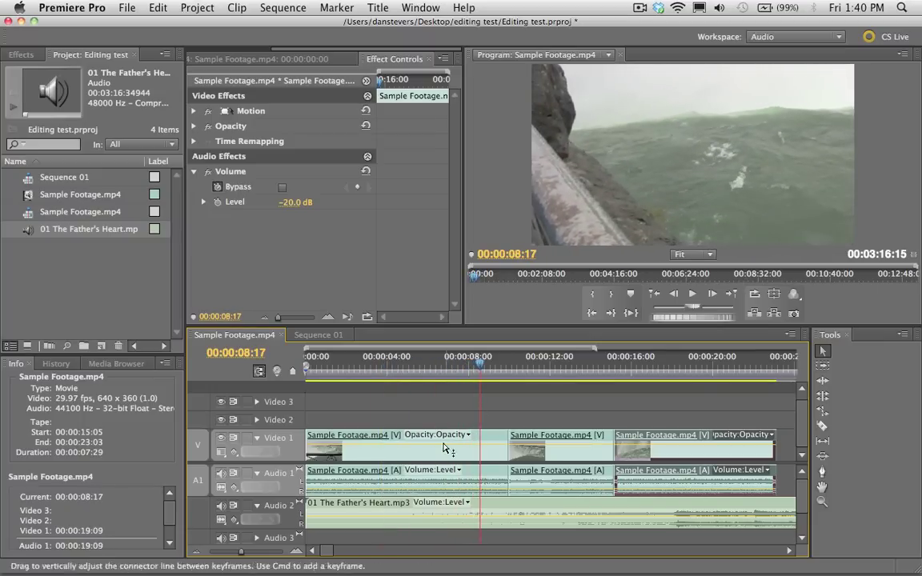
Step: Select the first footage clip and turn on keyframing for its volume level at 00:00:02:17
left_click(365, 367)
mouse_move(365, 366)
left_mouse_down()
mouse_move(354, 366)
mouse_move(357, 377)
left_mouse_up()
left_click(357, 438)
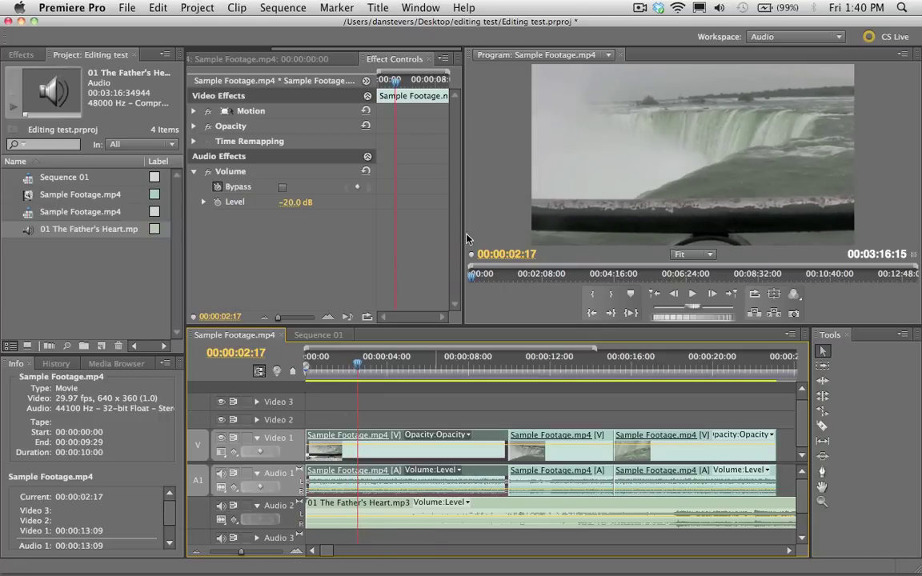
left_click(218, 204)
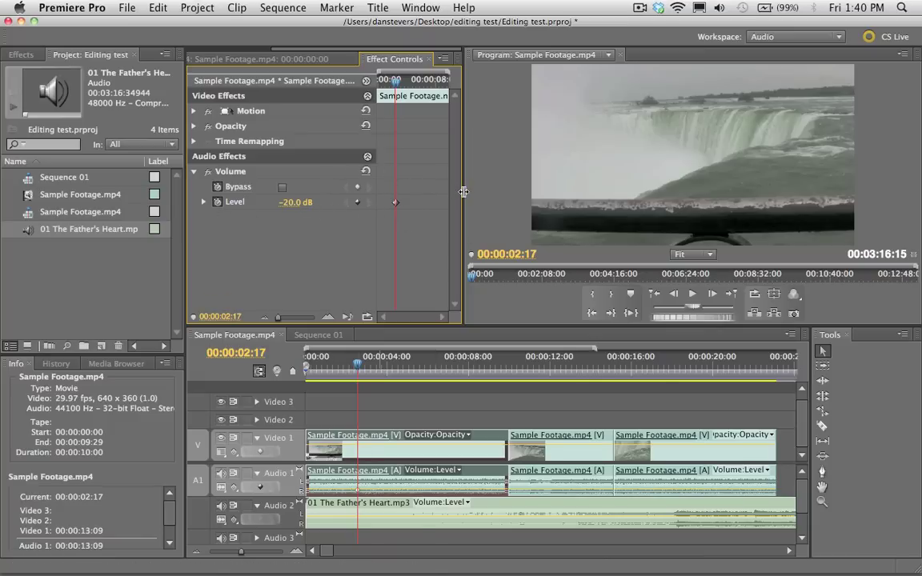
Step: Widen the Effect Controls panel and set the volume level keyframe at 00:00:02:17 to -10 dB
left_click_drag(462, 192, 614, 193)
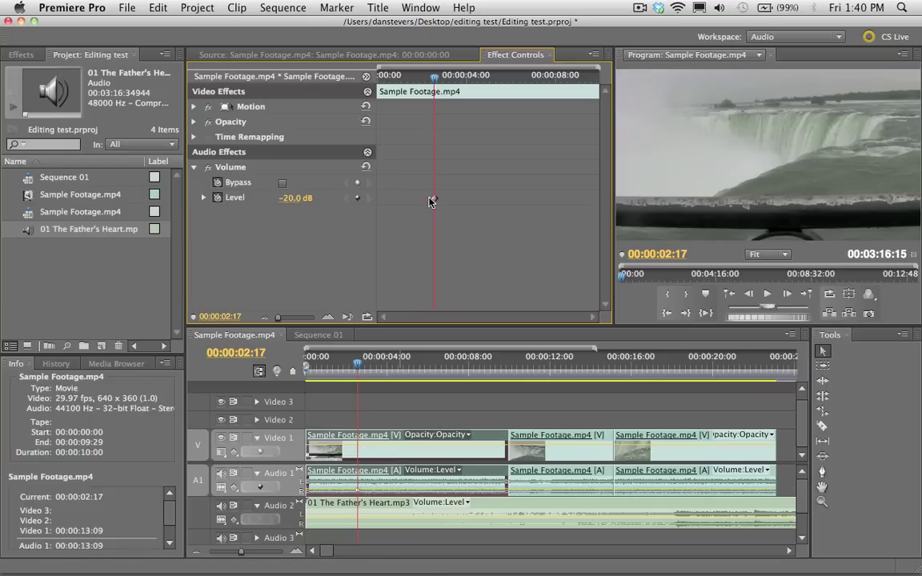
mouse_move(437, 80)
left_mouse_down()
mouse_move(503, 80)
mouse_move(408, 82)
mouse_move(432, 82)
left_mouse_up()
left_click(297, 198)
key("Return")
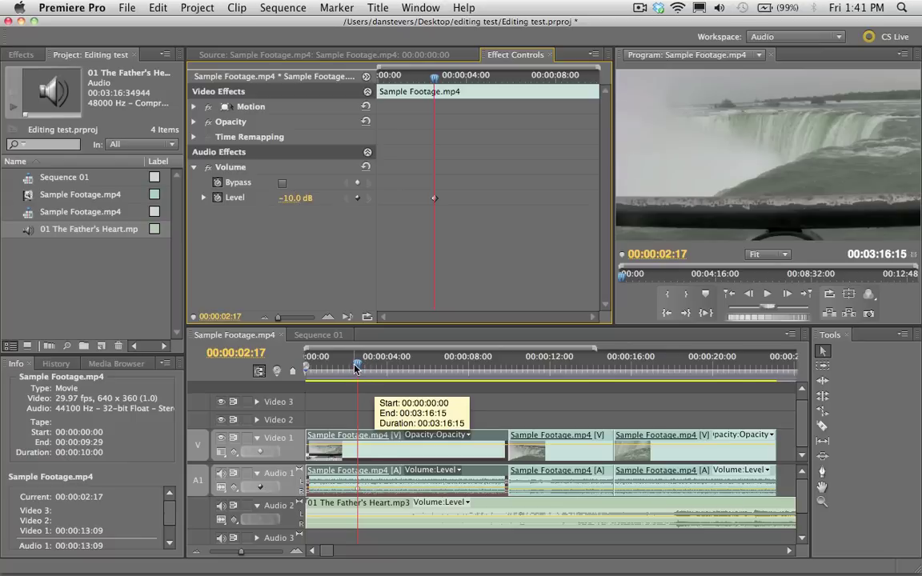
Step: Add a second volume level keyframe of -50 dB to the first clip at 00:00:06:09
key("space")
left_click_drag(240, 553, 246, 553)
left_click_drag(462, 368, 541, 367)
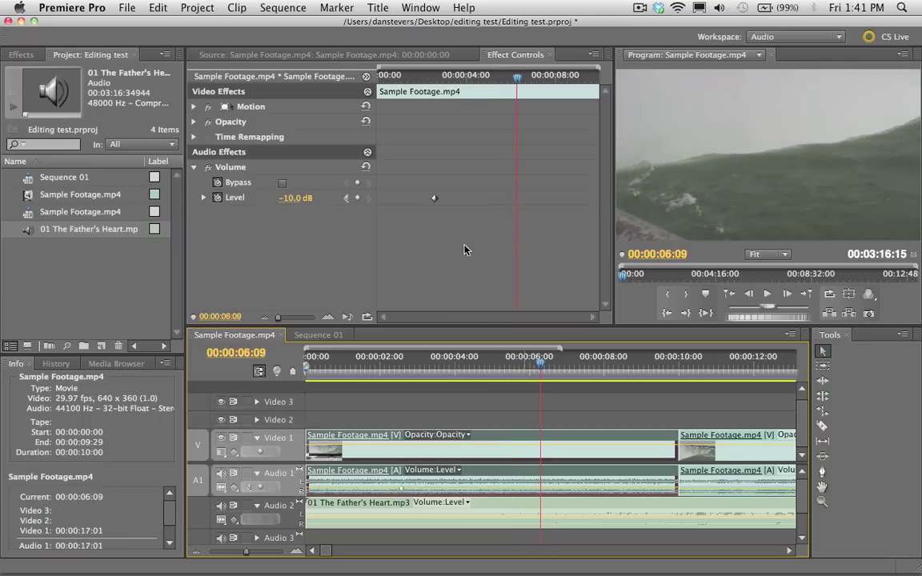
left_click(243, 237)
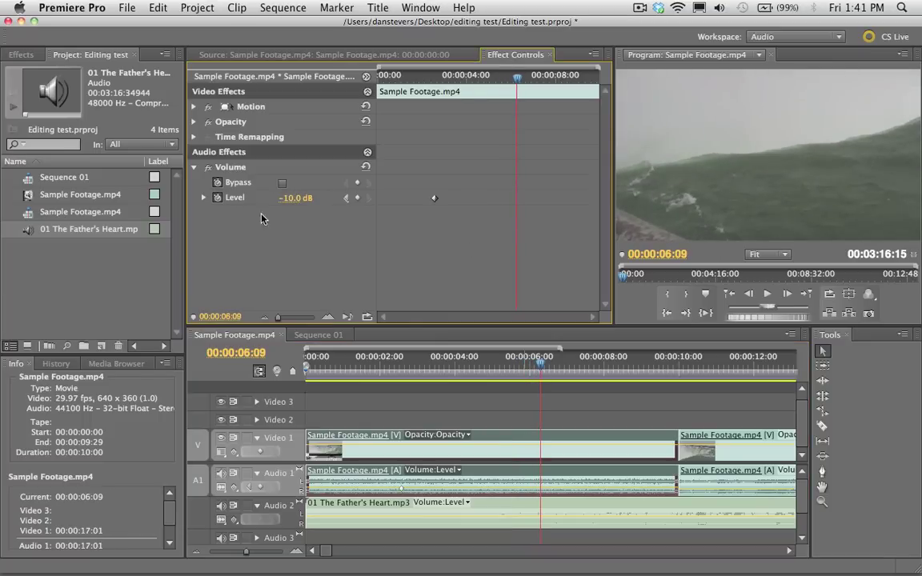
left_click(293, 197)
type("-50")
key("Return")
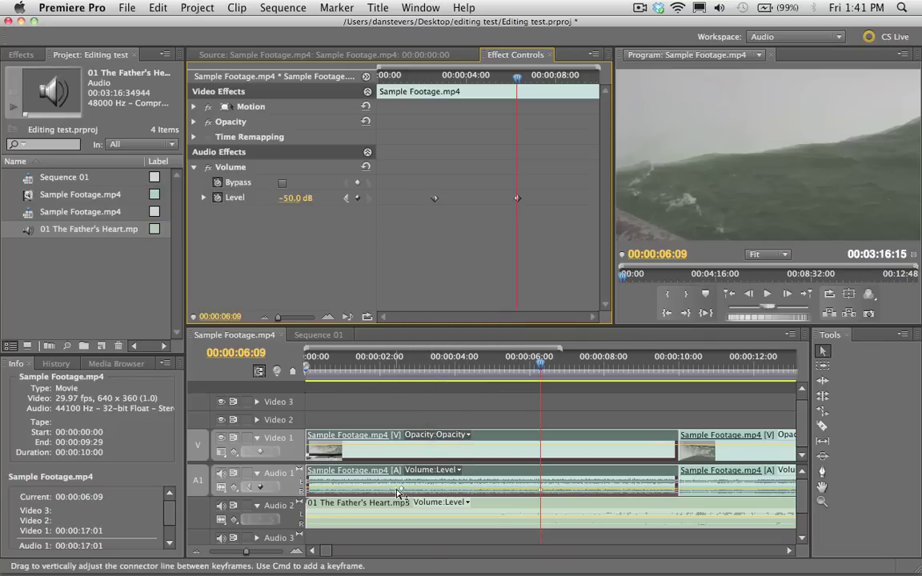
Step: Scrub across the two level keyframes in the Effect Controls timeline and stop at 00:00:07:16
left_click(428, 76)
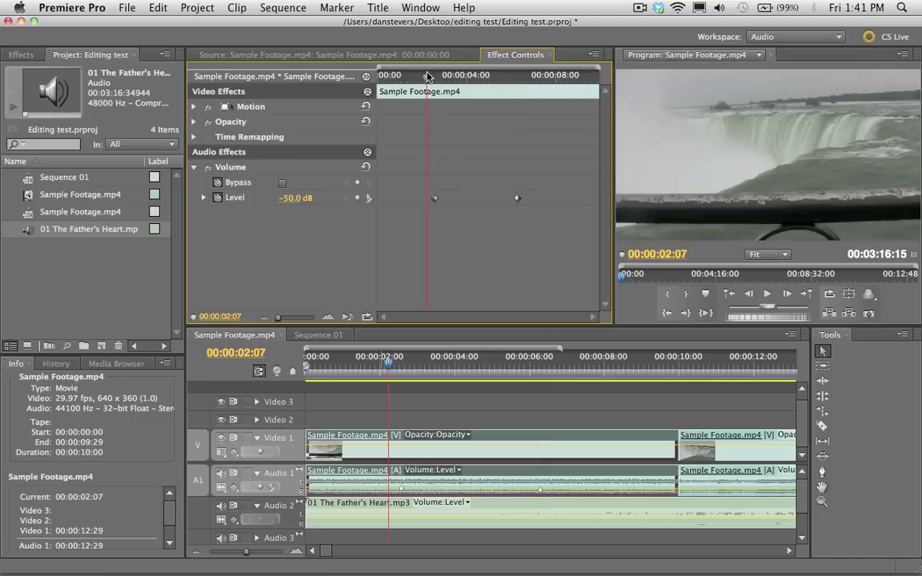
left_click(417, 76)
left_click_drag(415, 81, 552, 80)
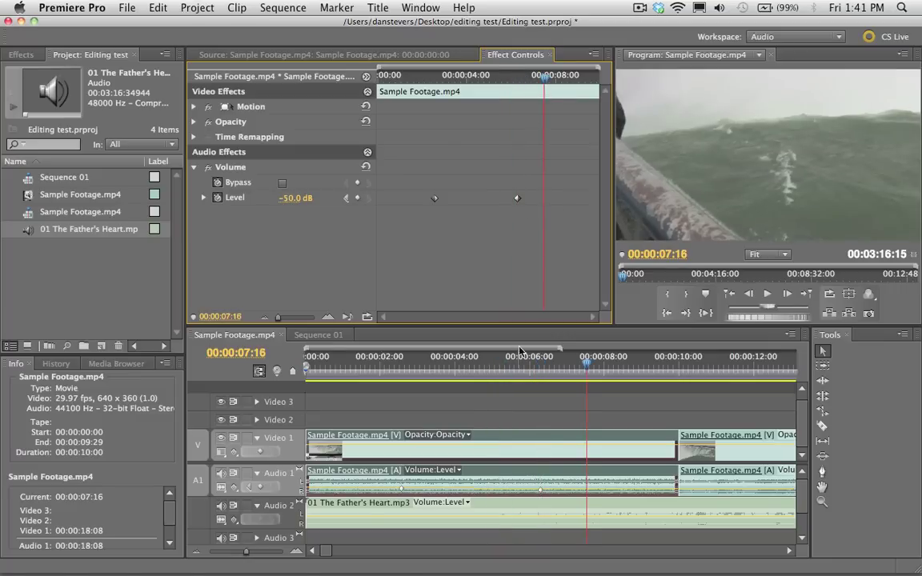
Step: Enlarge the Program monitor, play the first clip from the start to hear the volume change, and replay it up to 00:00:01:00
left_click_drag(379, 374, 270, 377)
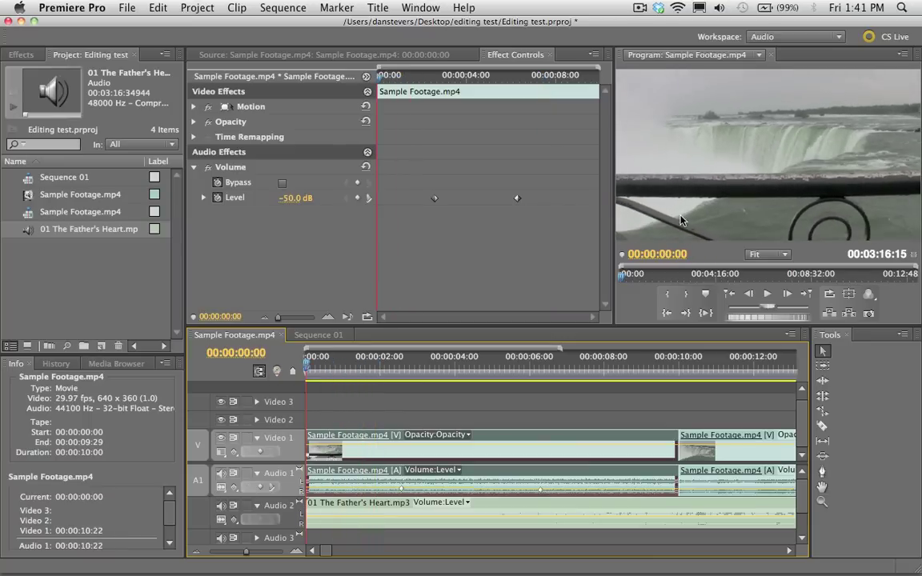
left_click_drag(614, 241, 389, 318)
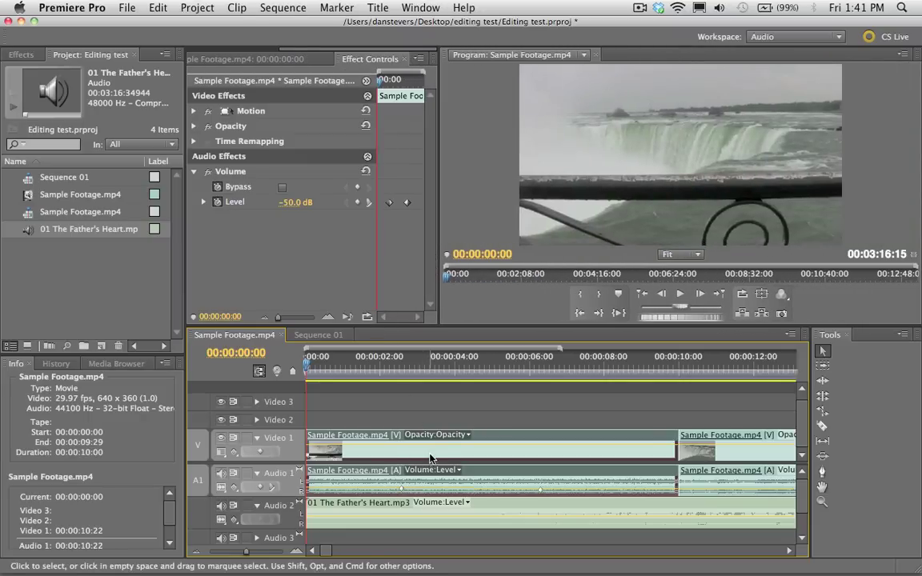
key("space")
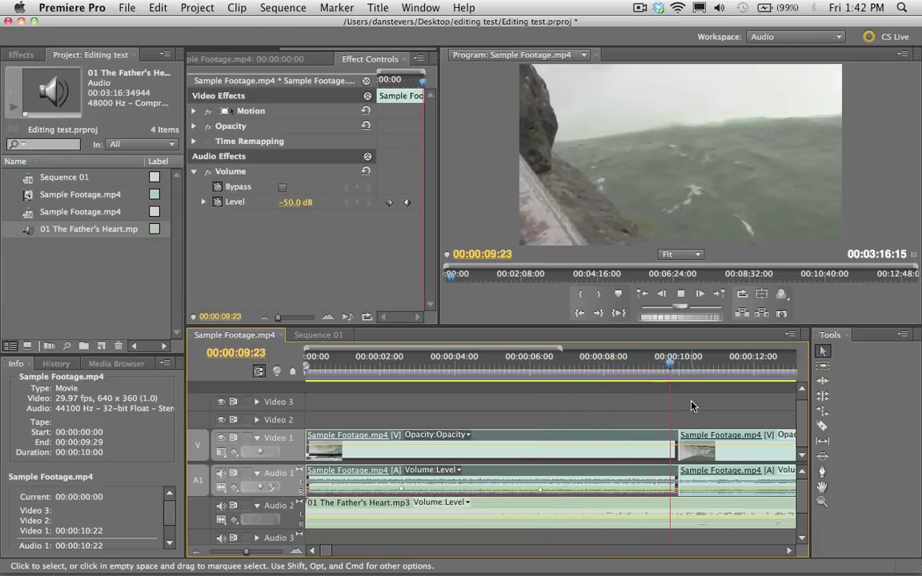
key("space")
left_click_drag(612, 374, 304, 409)
key("space")
key("space")
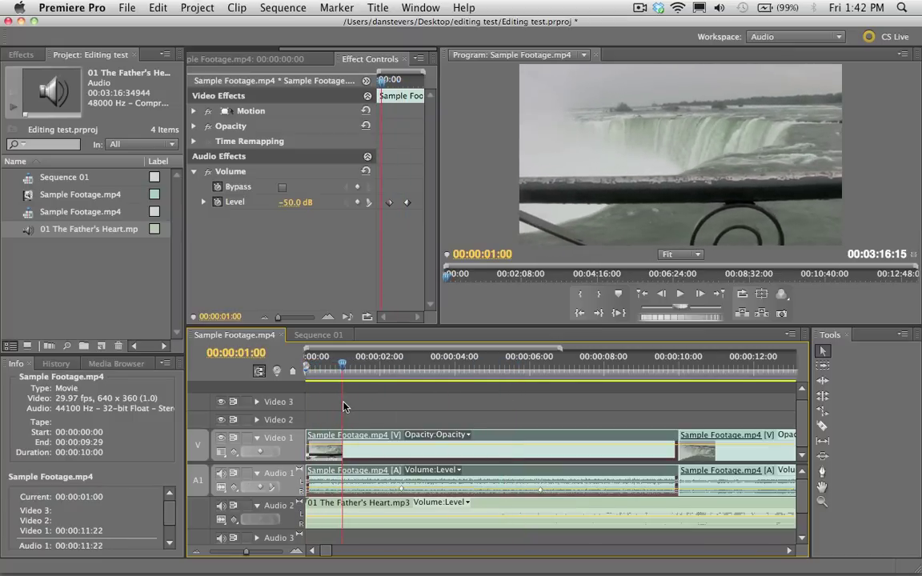
Step: Lower the volume level of the second and third Sample Footage clips to -oo dB in the timeline
left_click_drag(342, 407, 545, 388)
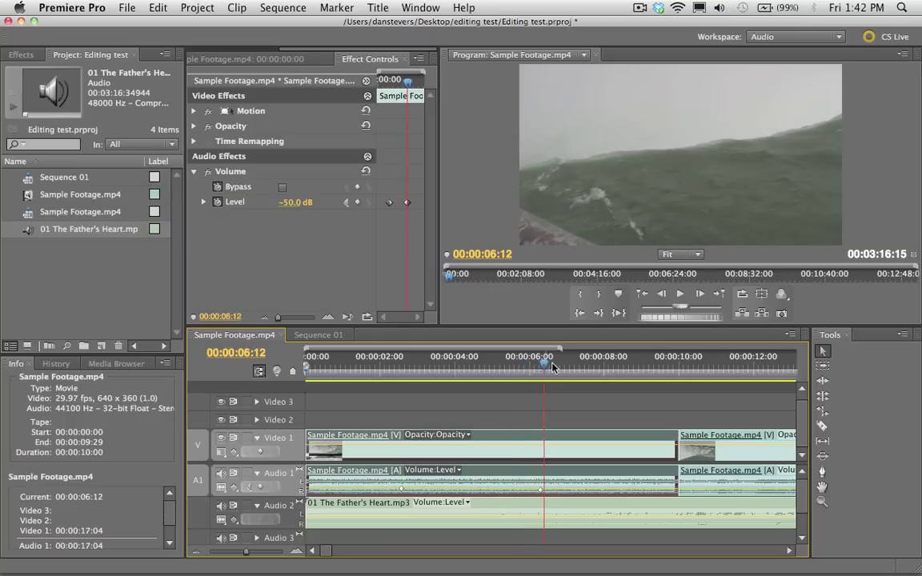
mouse_move(645, 372)
left_mouse_down()
mouse_move(685, 372)
mouse_move(662, 372)
left_mouse_up()
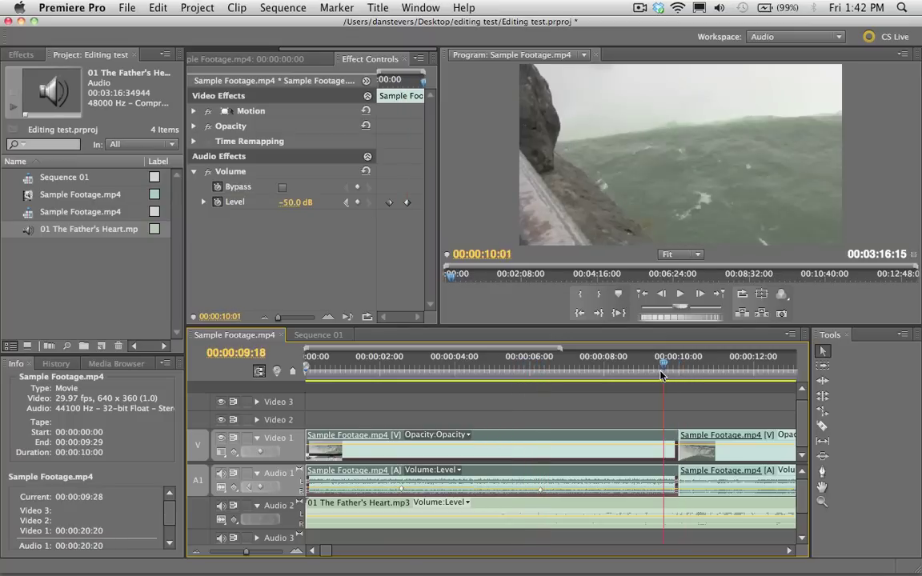
left_click(702, 483)
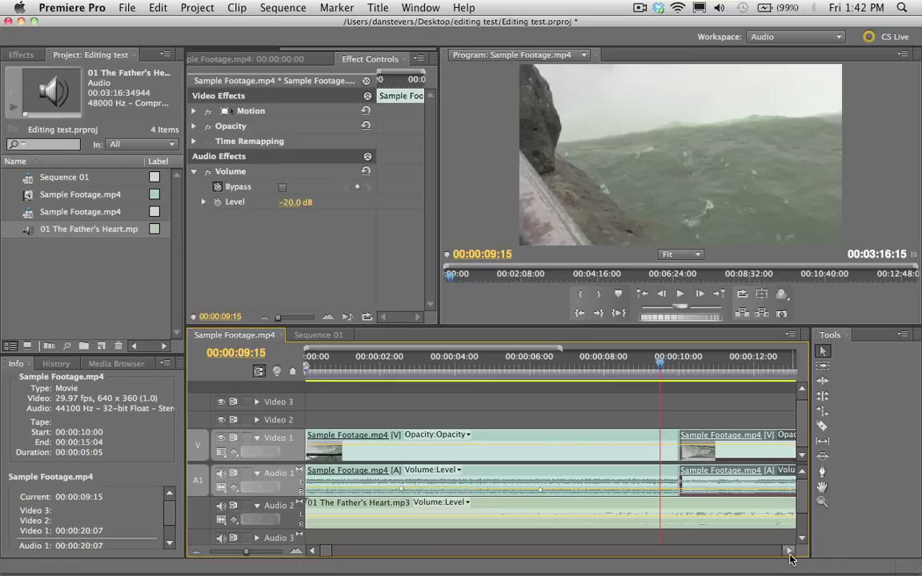
scroll(788, 545, "right", 5)
left_click(537, 418)
left_click(496, 480)
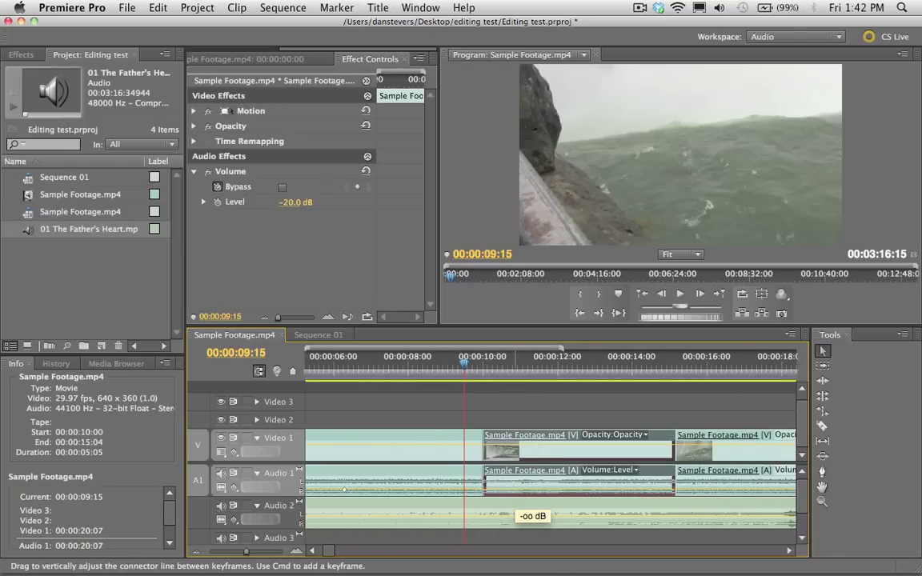
left_click_drag(502, 490, 502, 494)
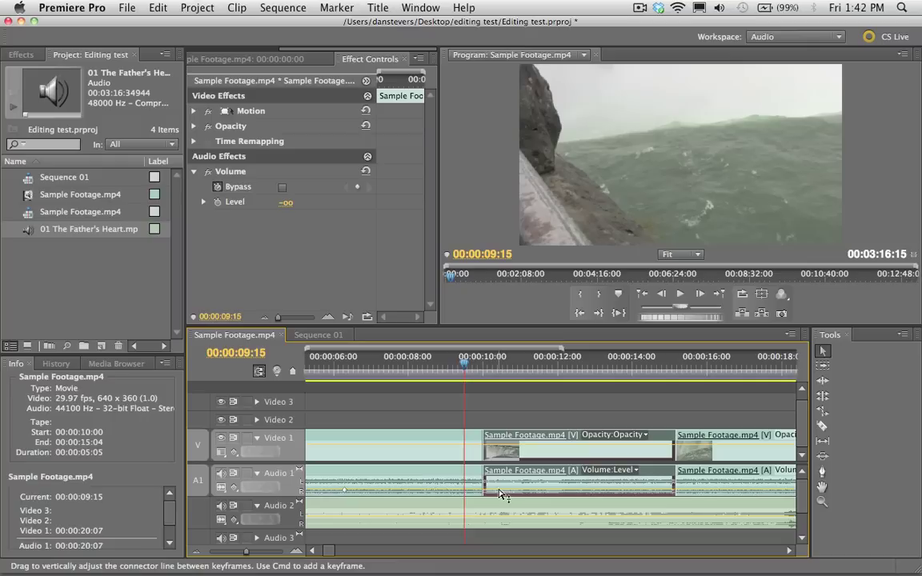
left_click(696, 492)
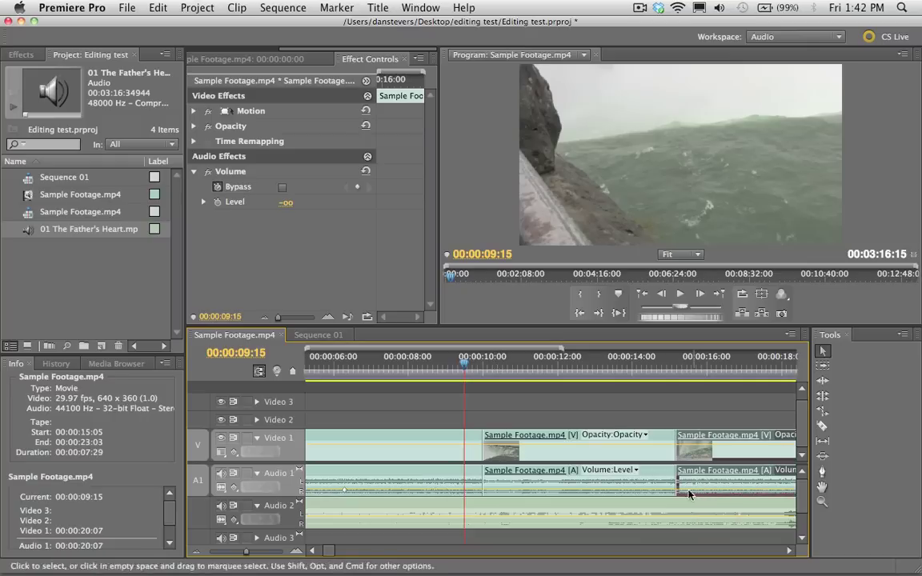
Step: Play the sequence from 00:00:09:13 to 00:00:19:20 to hear the second and third clips against the music
left_click(462, 366)
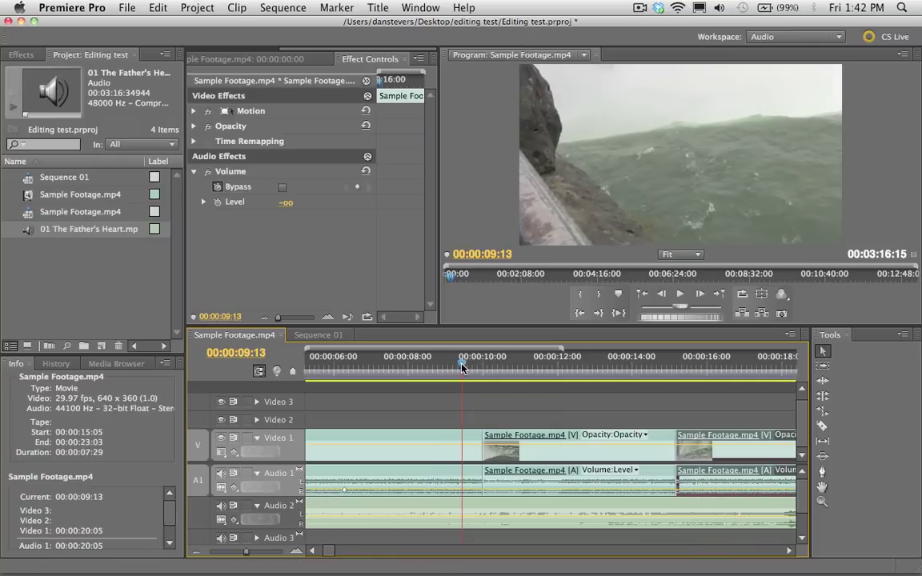
key("space")
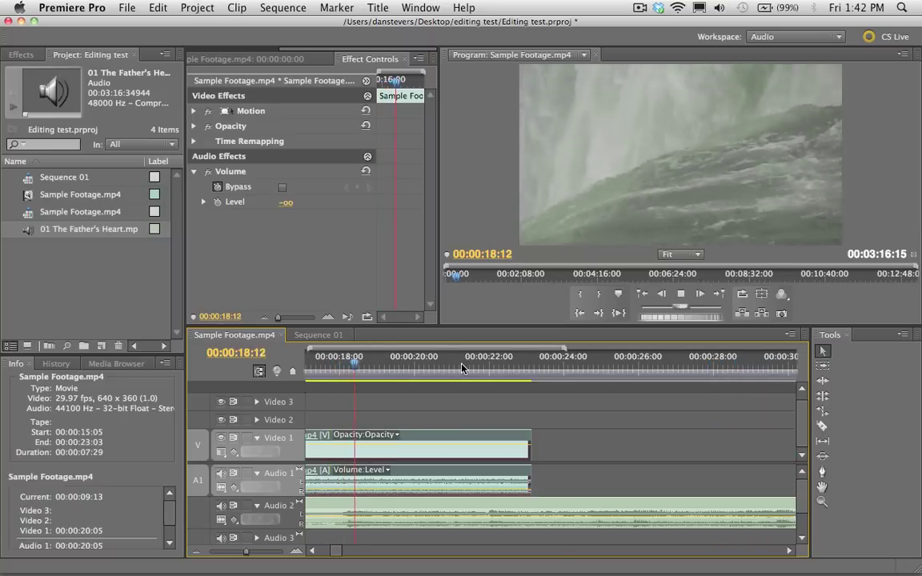
key("space")
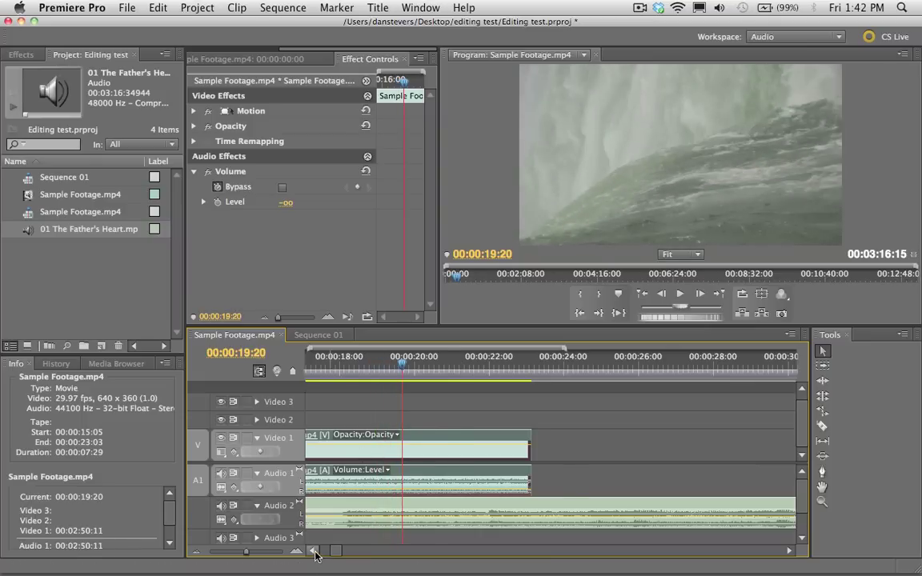
Step: Apply the Cross Dissolve video transition to the cut between the first and second Sample Footage clips on Video 1
left_click(313, 551)
left_click(314, 551)
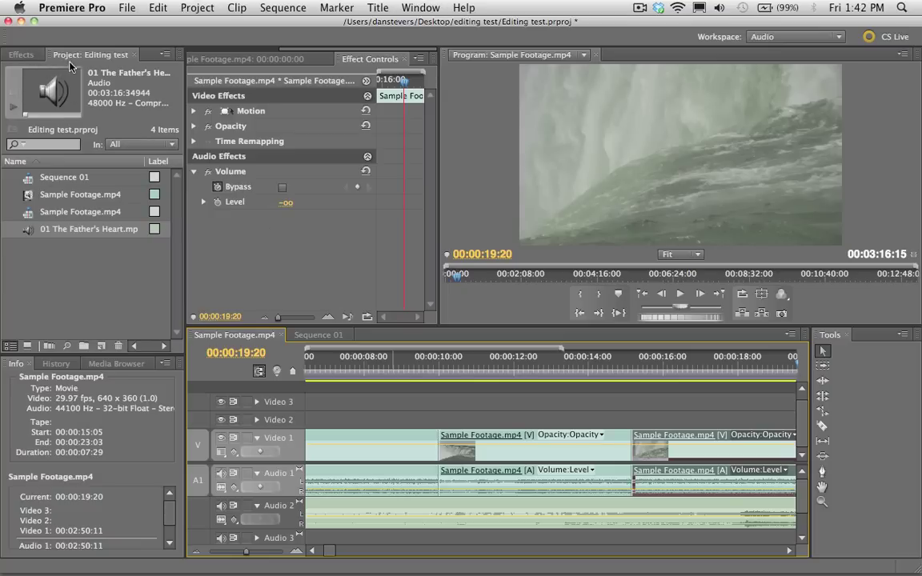
left_click(22, 54)
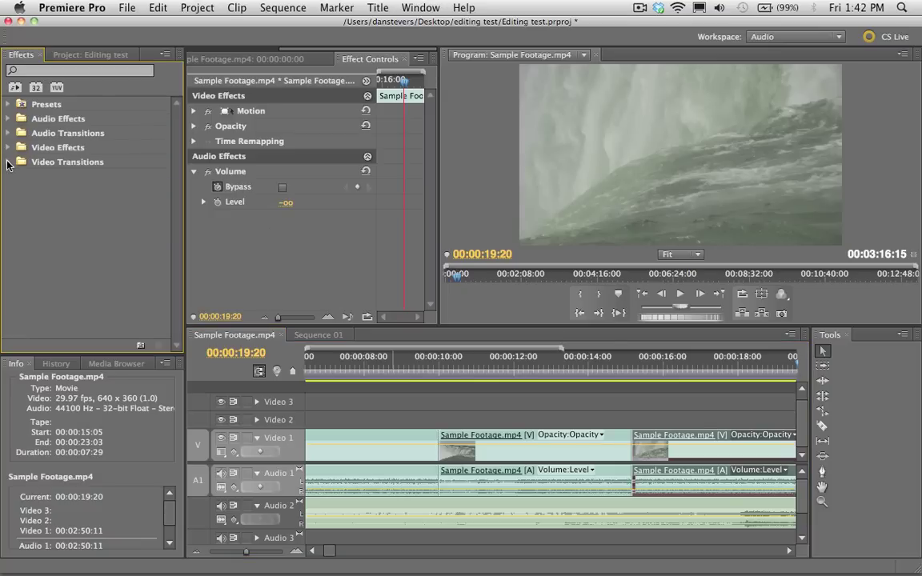
left_click(8, 163)
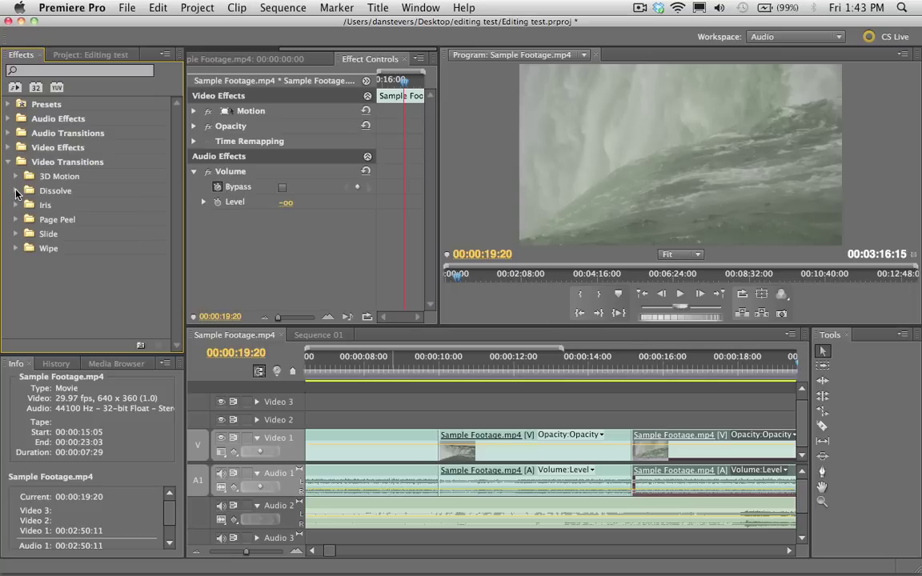
left_click(16, 190)
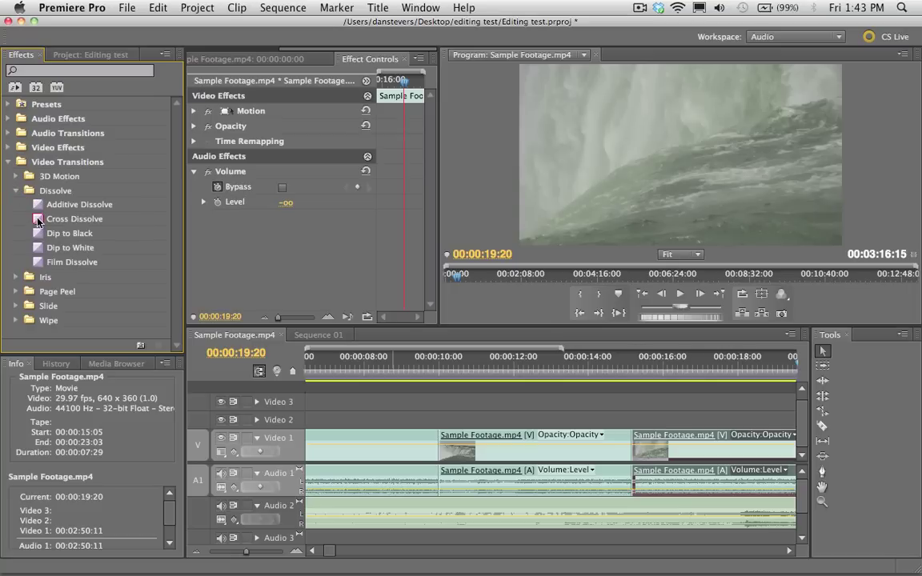
left_click(37, 220)
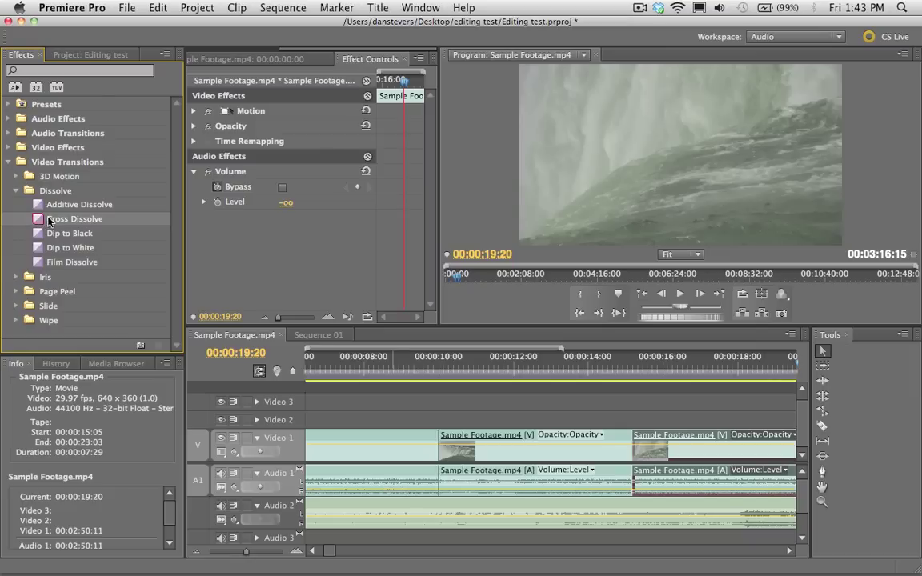
left_click(312, 551)
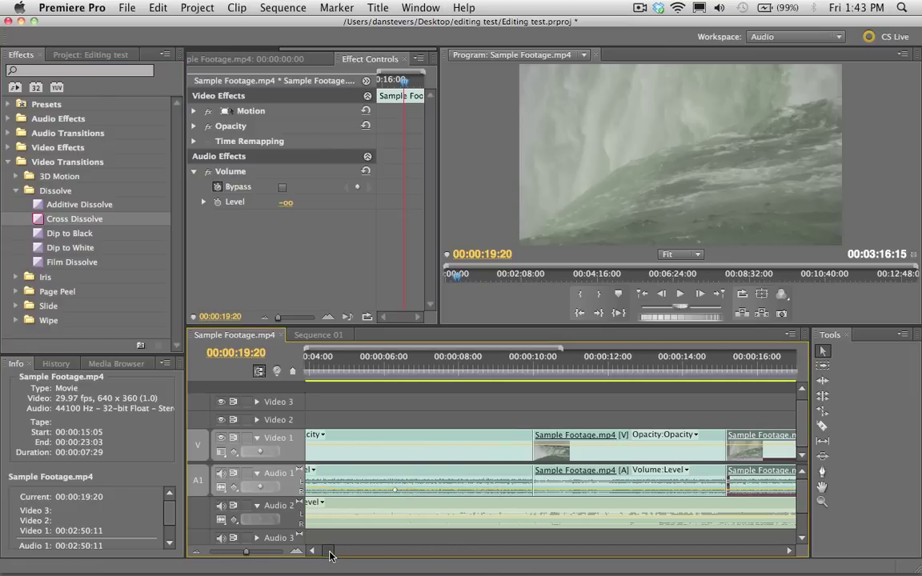
left_click_drag(56, 219, 537, 448)
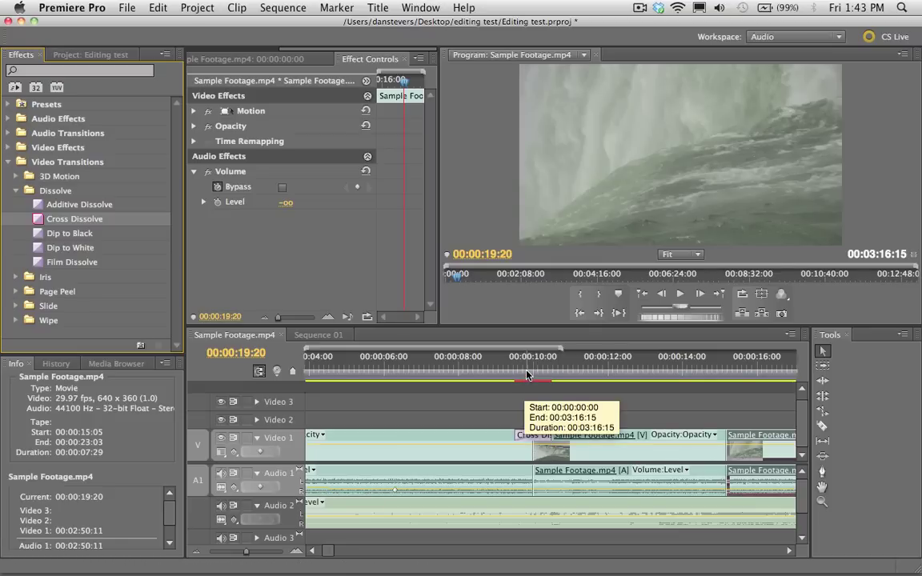
Step: Preview the unrendered cross dissolve by playing across the first cut, and return the playhead to 00:00:09:05
left_click_drag(525, 374, 501, 373)
key("space")
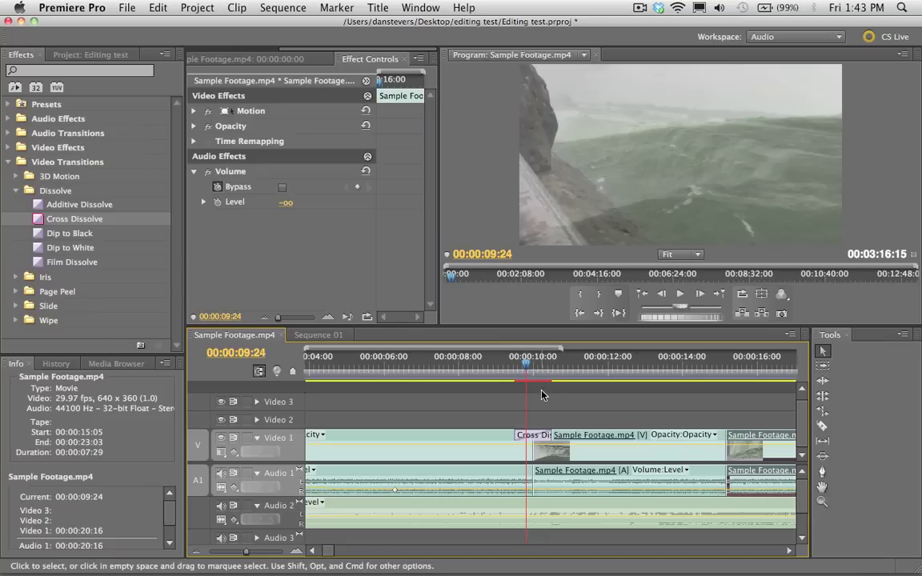
left_click_drag(509, 369, 502, 370)
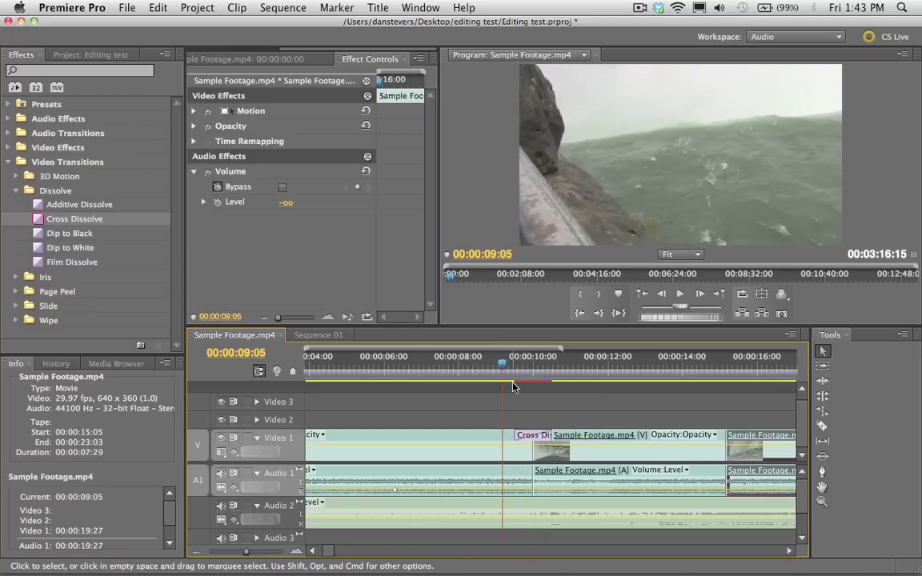
Step: Render the sequence preview and play the cross dissolve from 00:00:07:17
key("Return")
left_click_drag(503, 374, 443, 376)
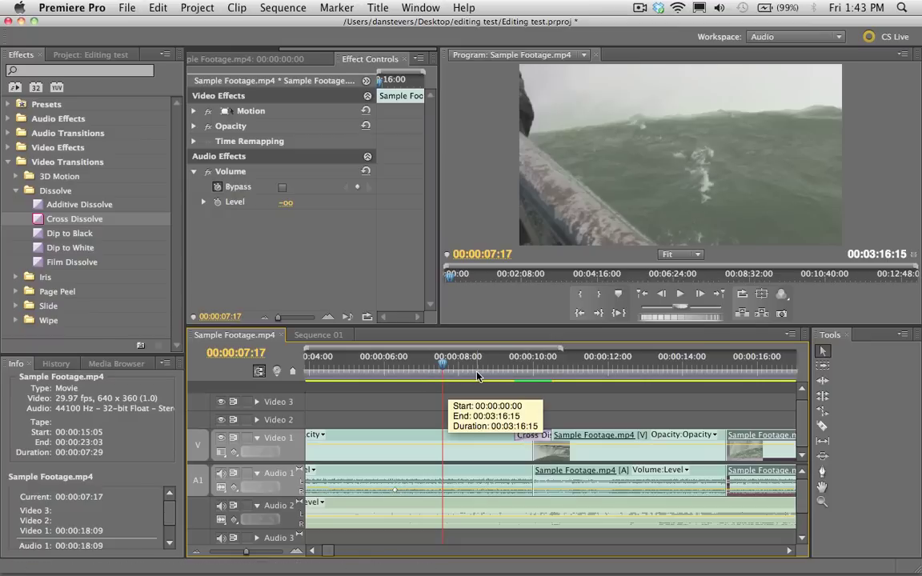
key("space")
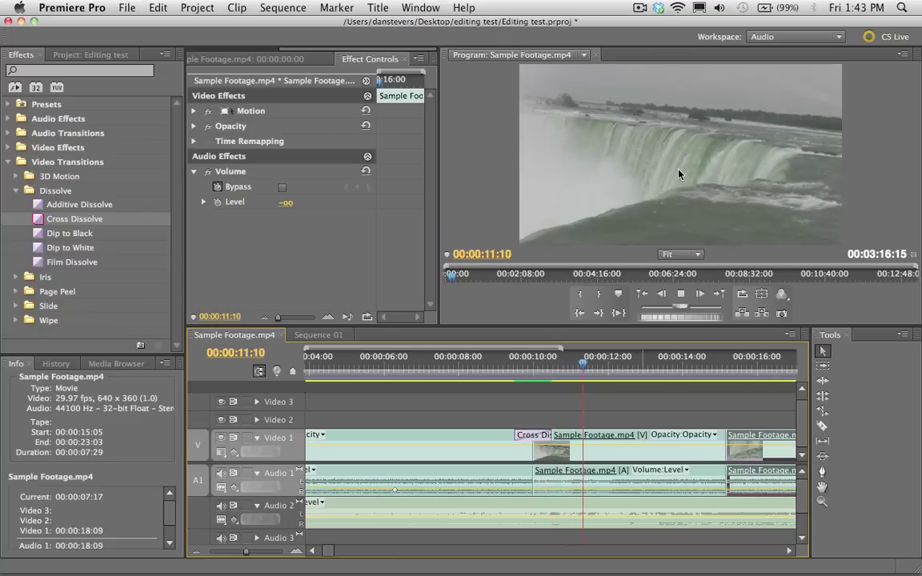
key("space")
Step: Extend the cross dissolve at both ends to span 00:00:08:18 to 00:00:11:15, and render the sequence again
left_click_drag(511, 370, 532, 375)
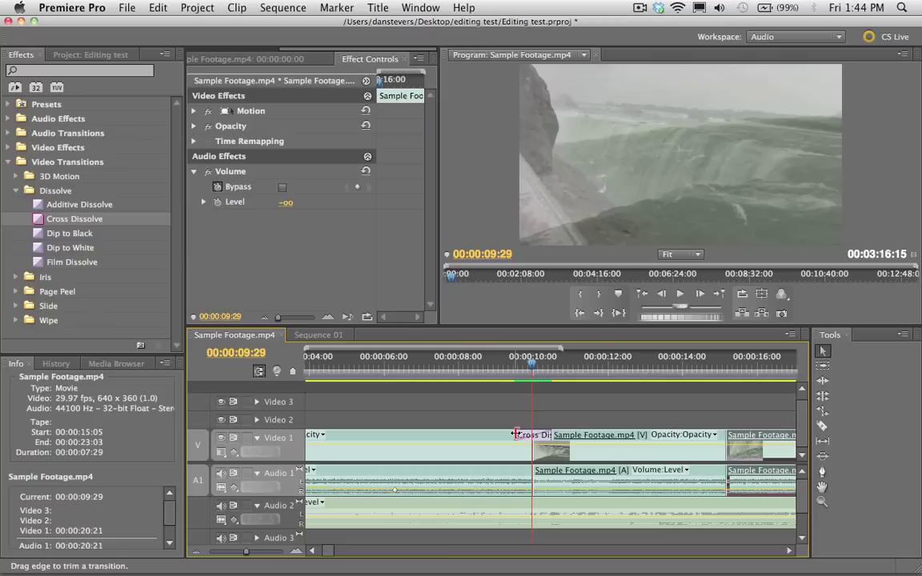
left_click_drag(515, 434, 480, 435)
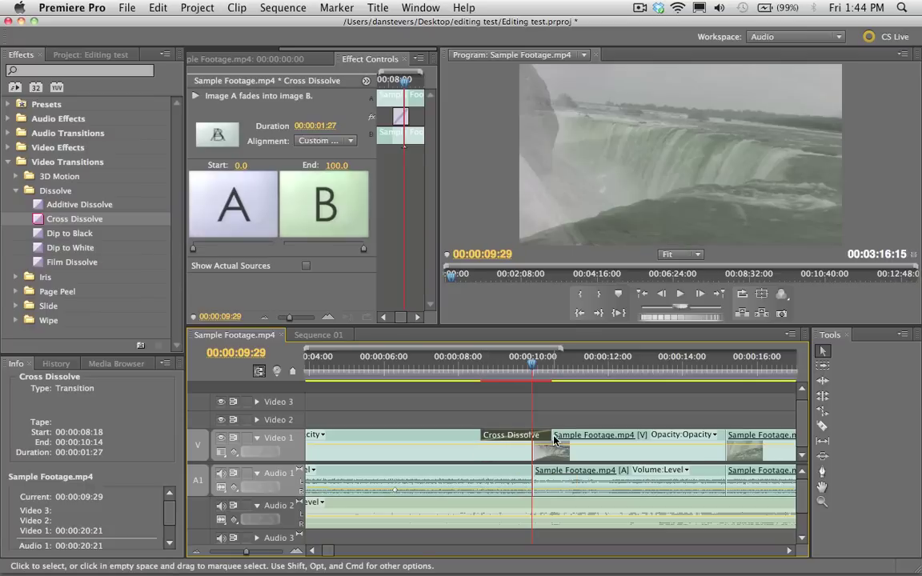
left_click_drag(556, 436, 590, 435)
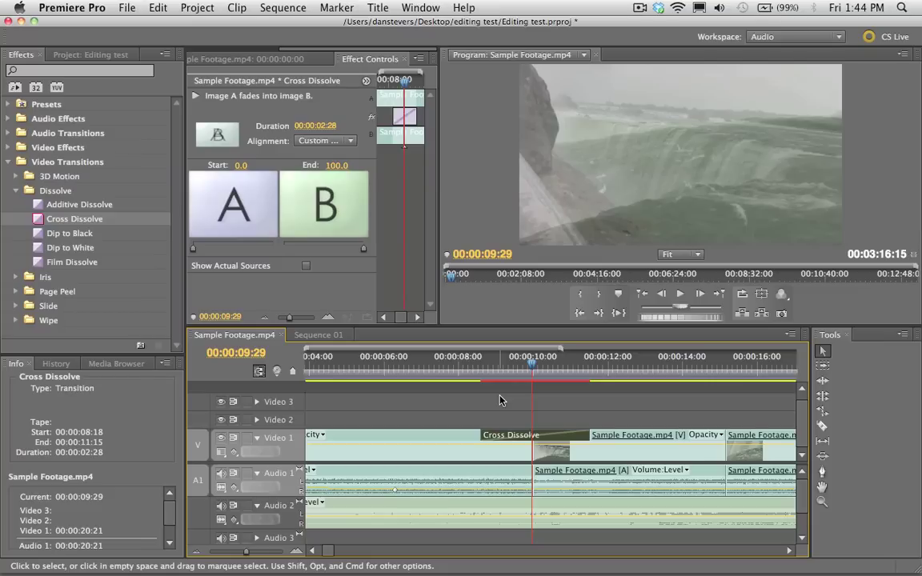
key("Return")
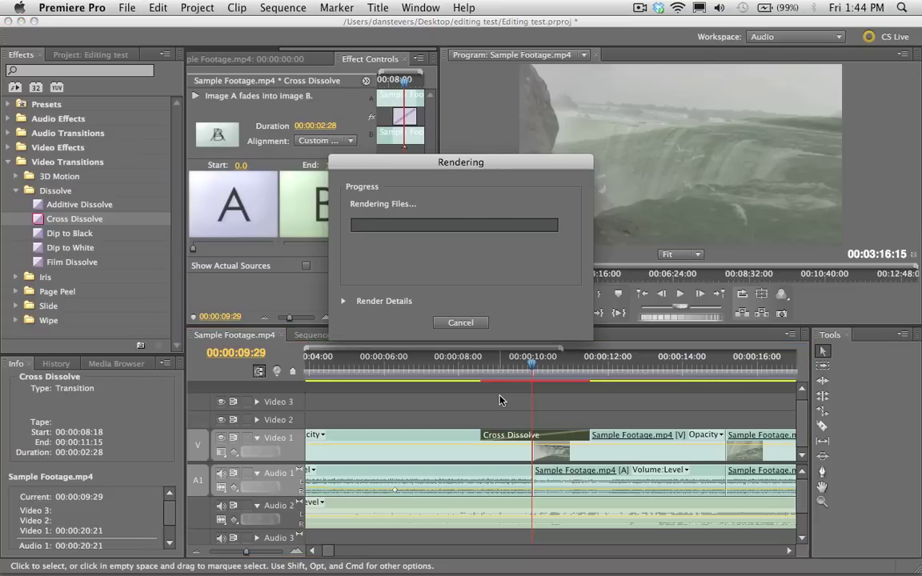
Step: Widen the Program monitor by narrowing Effect Controls, and move the playhead ahead of the dissolve to 00:00:06:14
left_click_drag(480, 364, 420, 365)
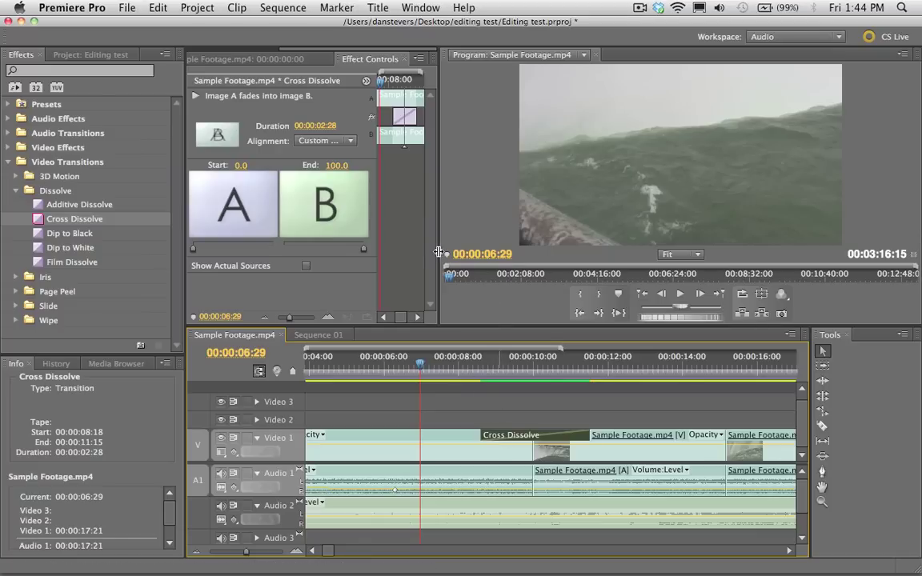
left_click_drag(438, 252, 406, 252)
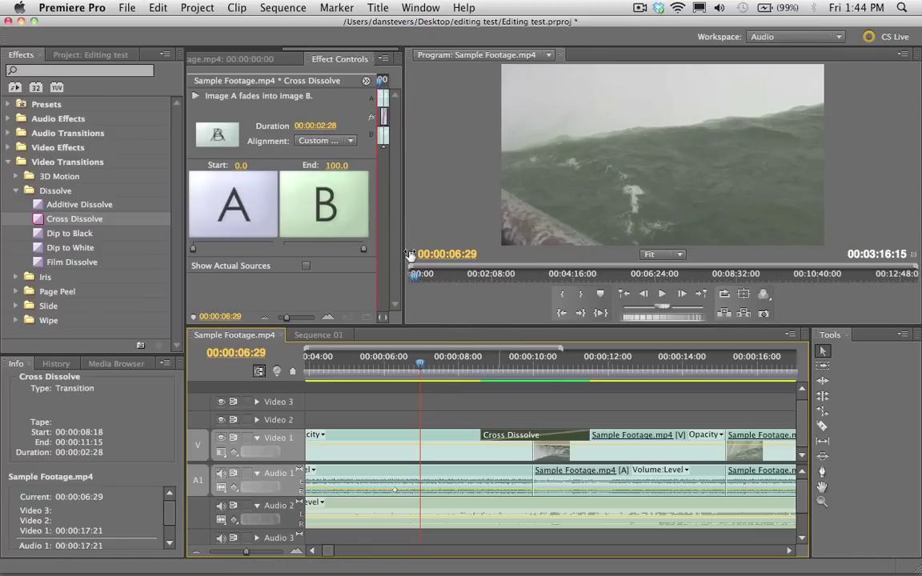
left_click(265, 252)
left_click(425, 300)
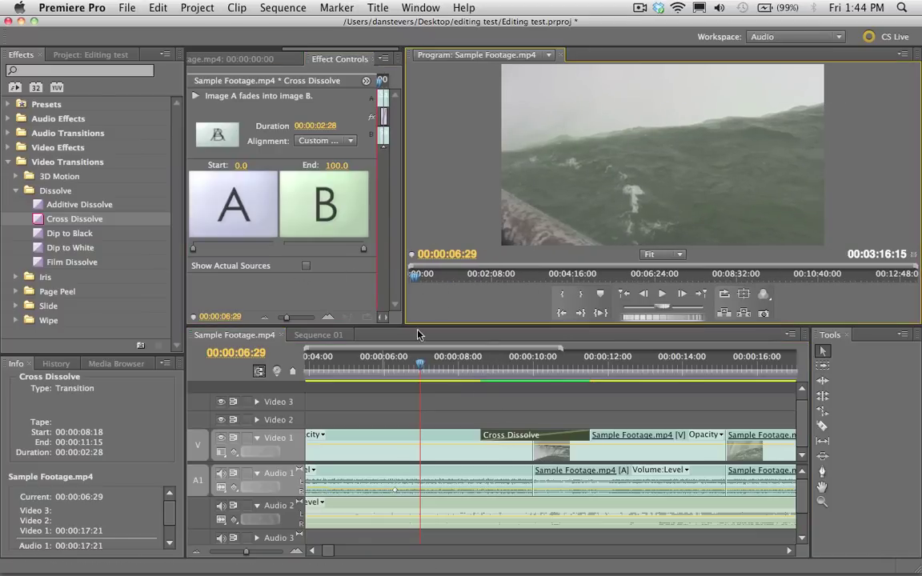
left_click_drag(410, 363, 403, 361)
left_click(446, 241)
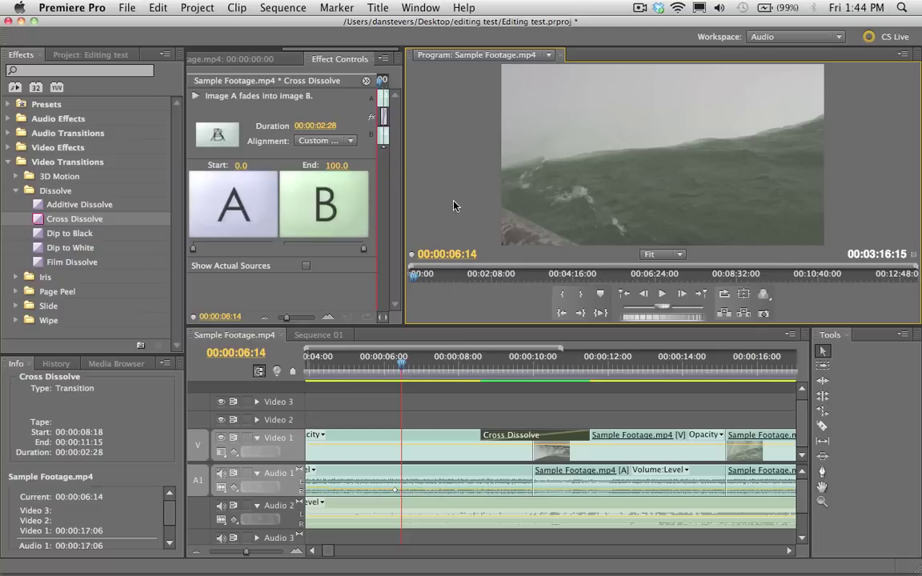
Step: Maximize the Program monitor, play the lengthened dissolve through to 00:00:13:16, and restore the panel layout
key("grave")
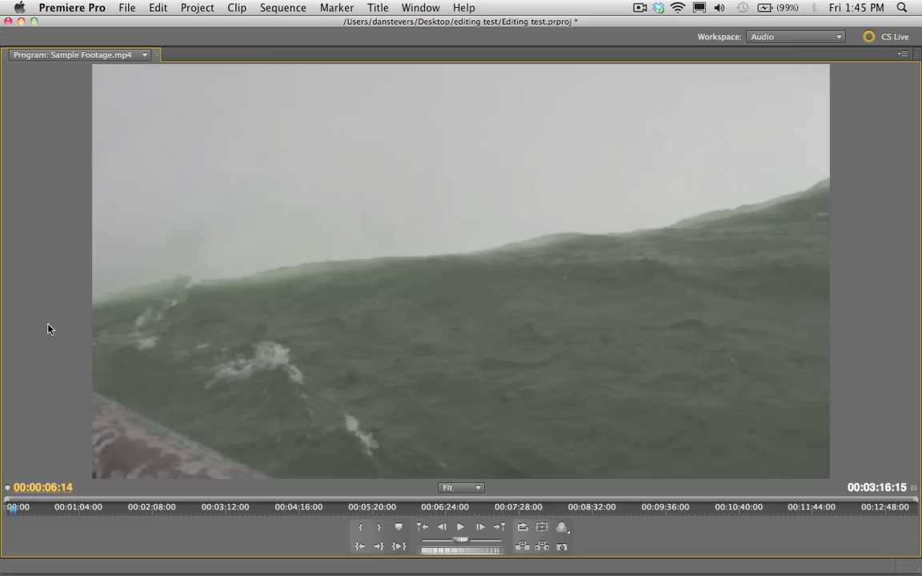
key("space")
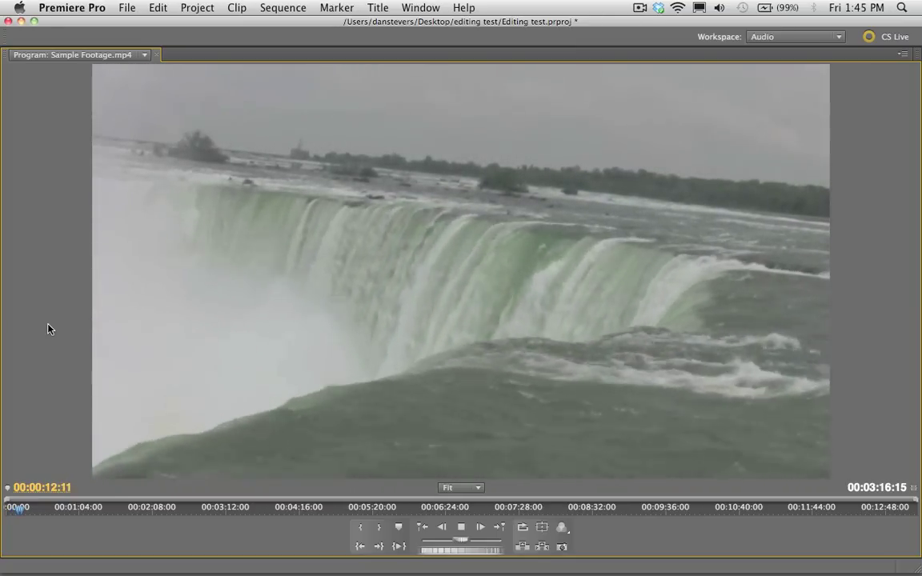
key("space")
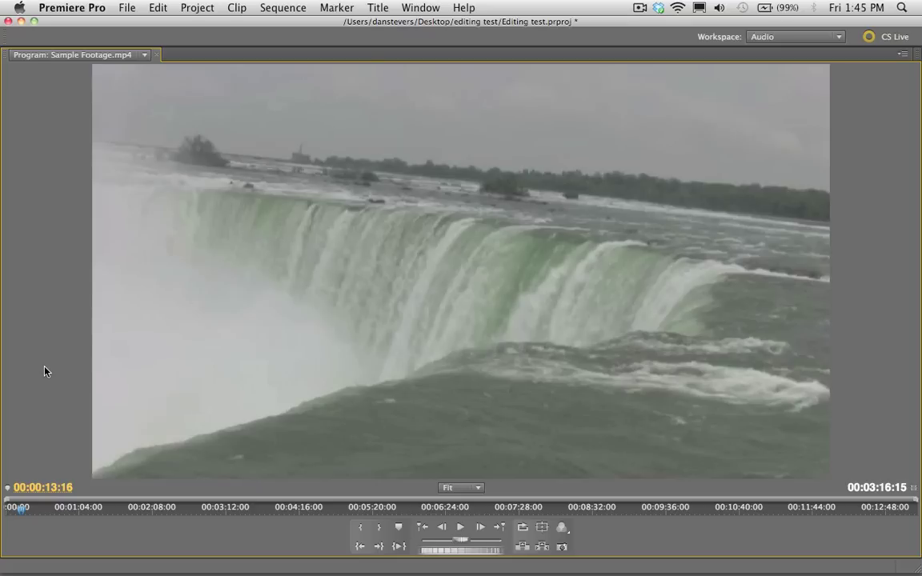
key("grave")
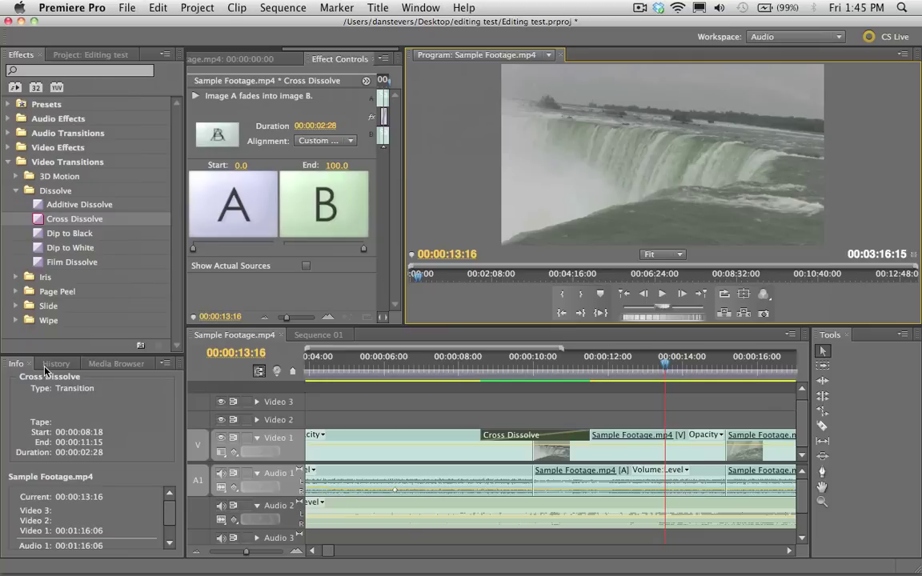
Step: Deselect the transition, maximize the Timeline panel and scrub from before the cross dissolve into the third clip
left_click(388, 405)
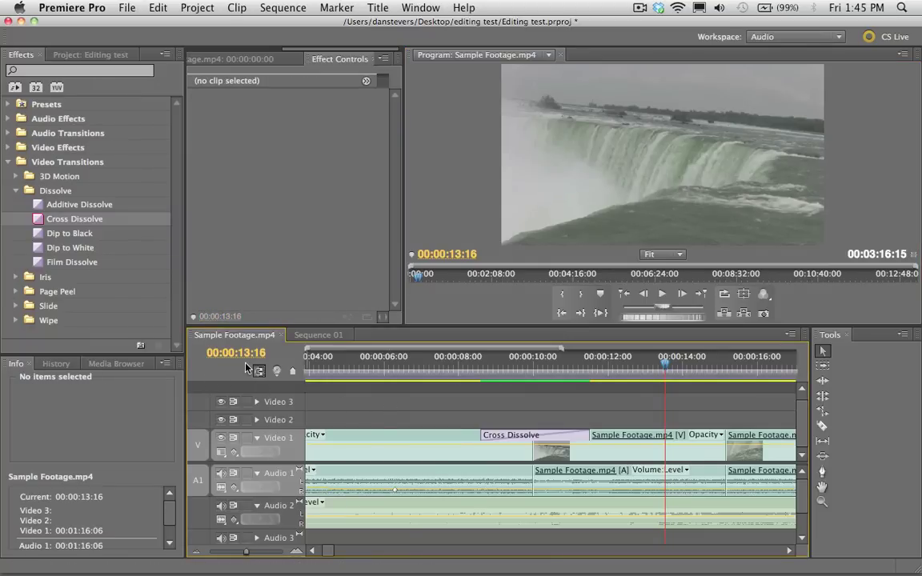
key("grave")
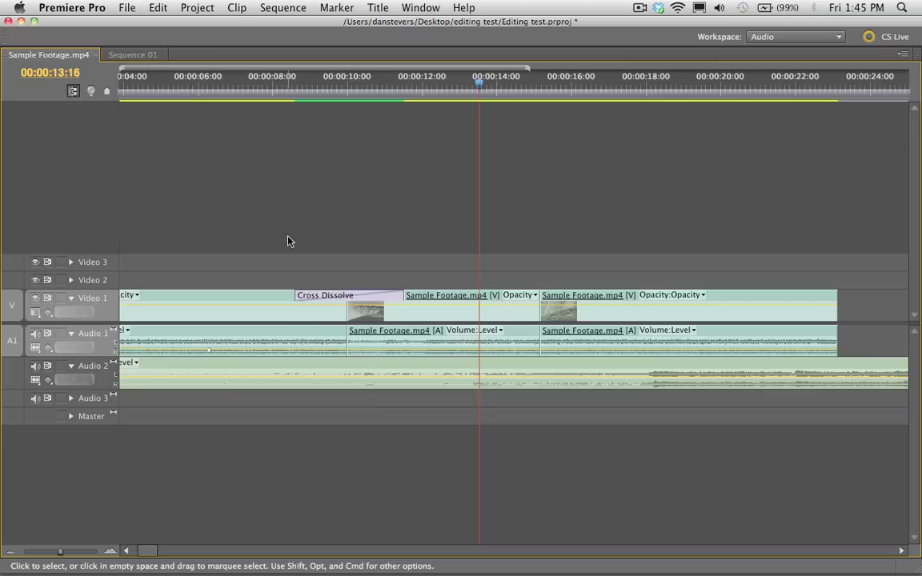
left_click(279, 97)
left_click_drag(280, 97, 664, 127)
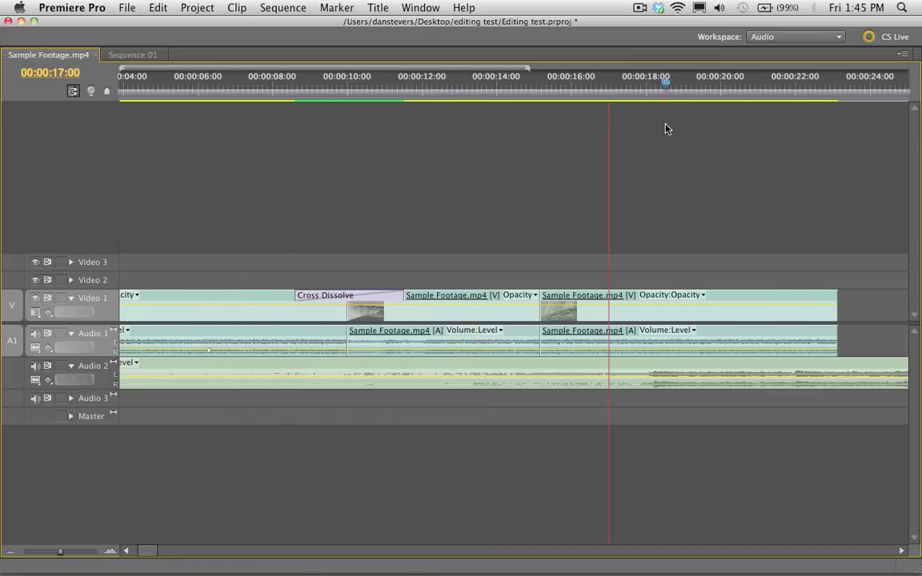
Step: Restore the panel layout, save the project, and widen the Program monitor slightly by narrowing Effect Controls
key("grave")
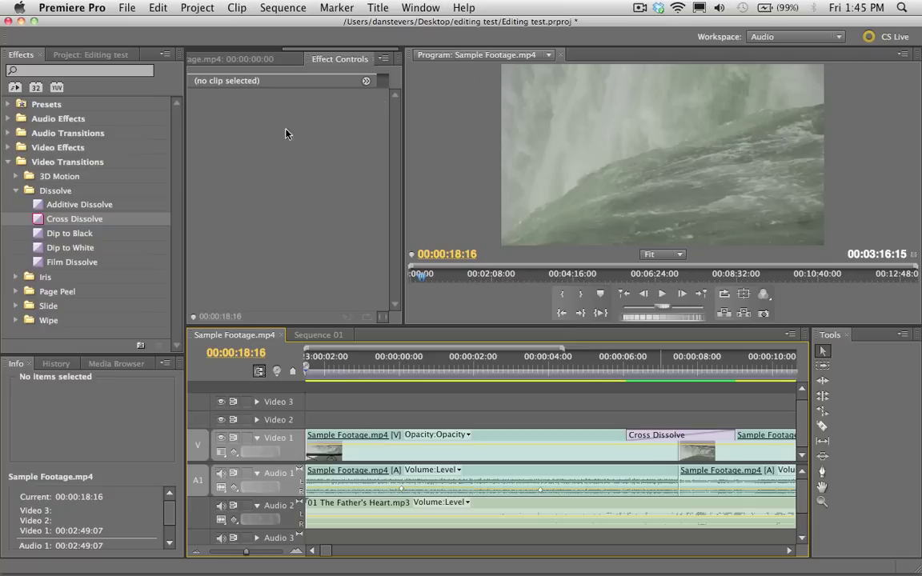
left_click(427, 223)
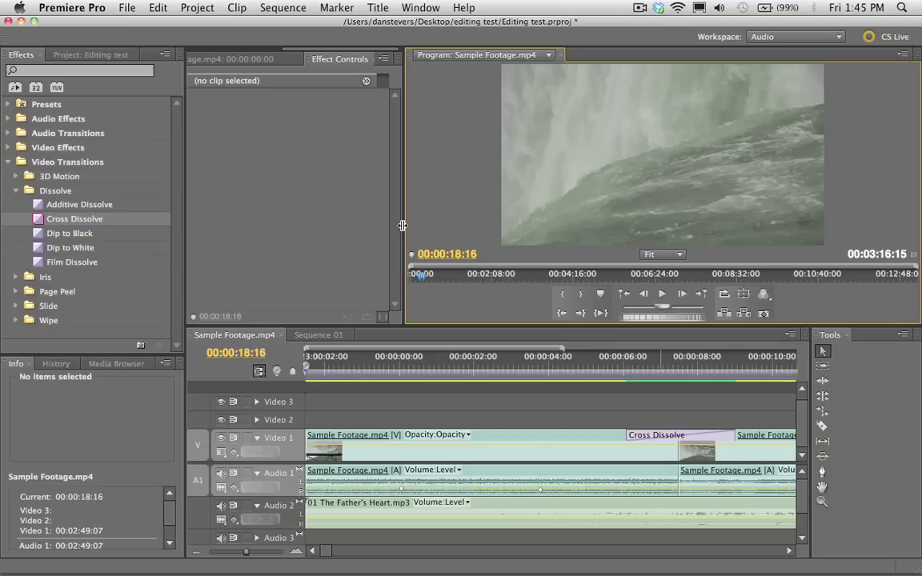
key("super+s")
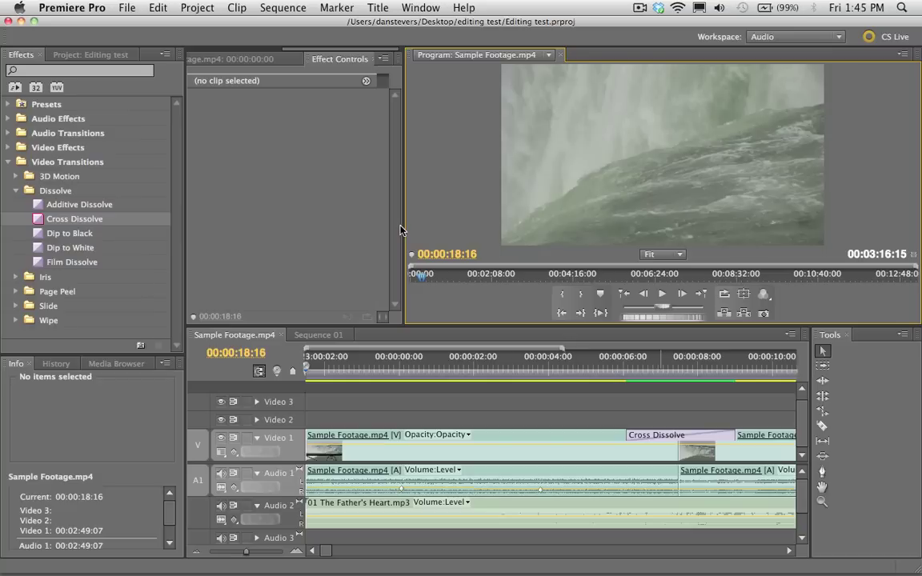
left_click_drag(404, 212, 390, 212)
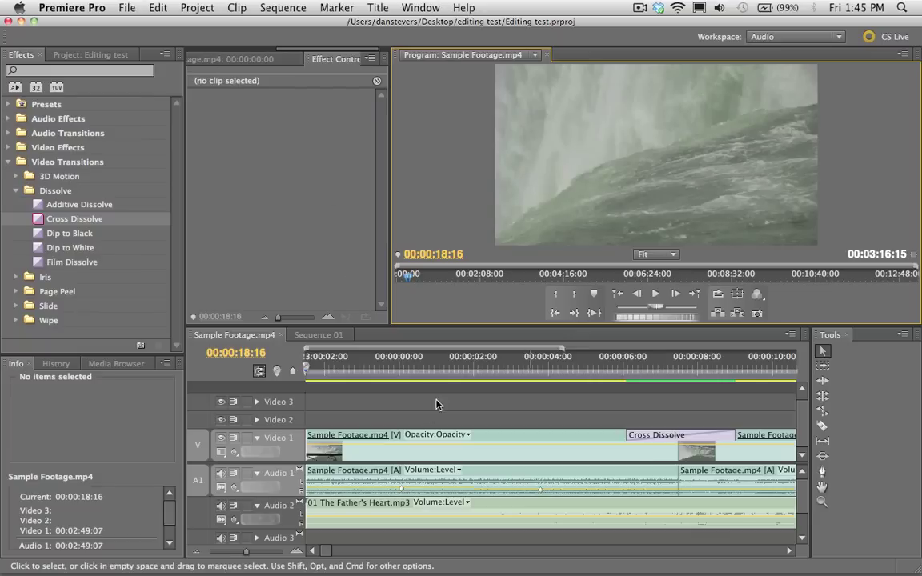
Step: Move the playhead to the sequence start and select the first clip, bringing its Effect Controls settings fully into view
left_click_drag(376, 362, 296, 380)
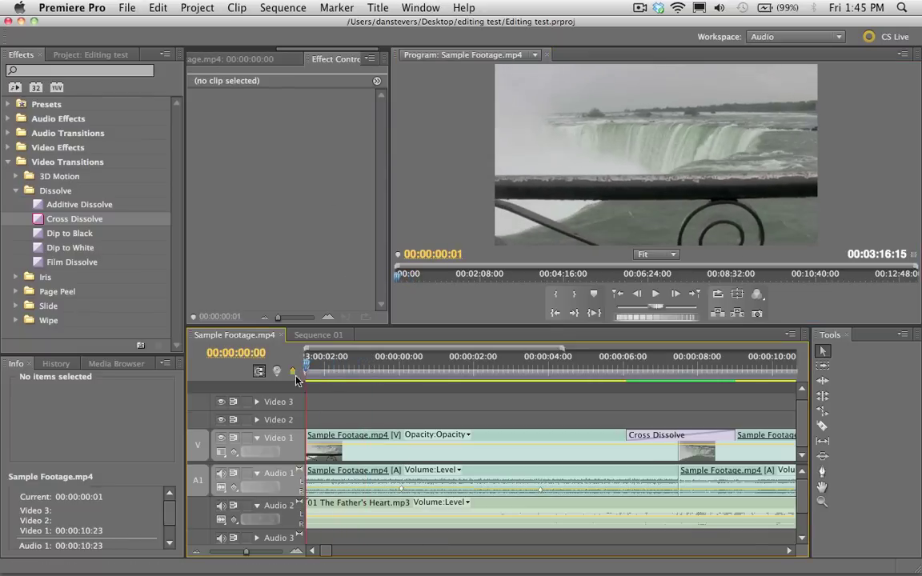
left_click(321, 477)
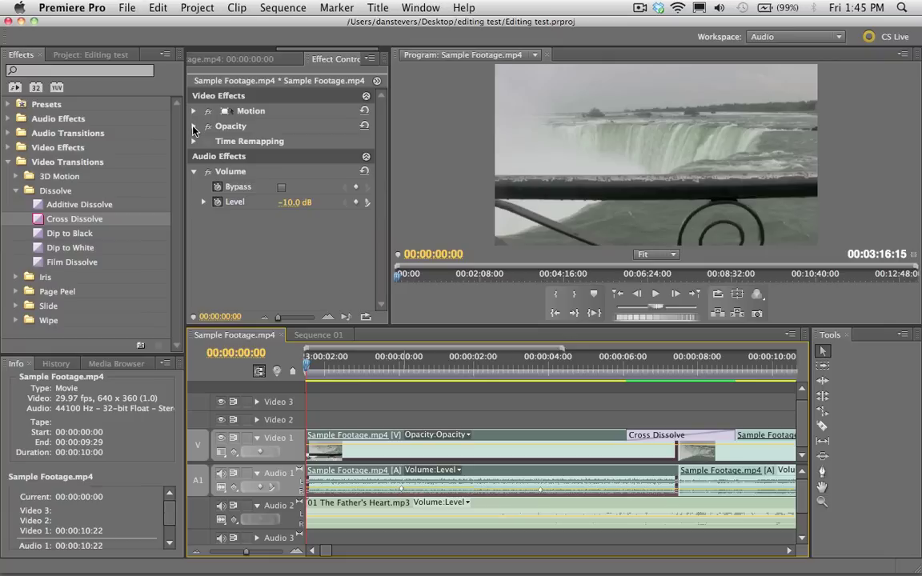
left_click(368, 409)
left_click(356, 440)
left_click_drag(311, 49, 231, 51)
left_click(232, 53)
left_click_drag(316, 51, 300, 53)
left_click(328, 61)
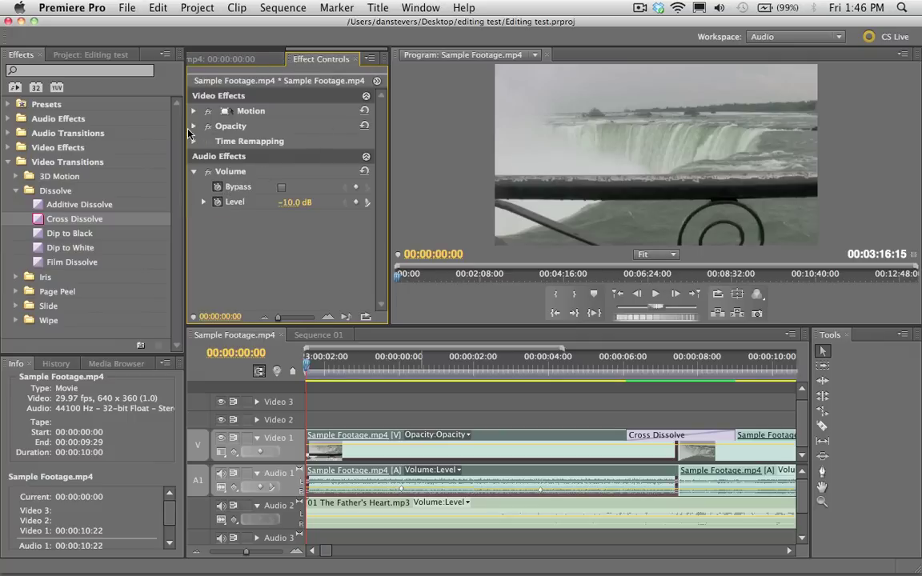
Step: Reset the first clip's opacity animation by switching it off, and add a 100% opacity keyframe at 00:00:02:00
left_click(193, 127)
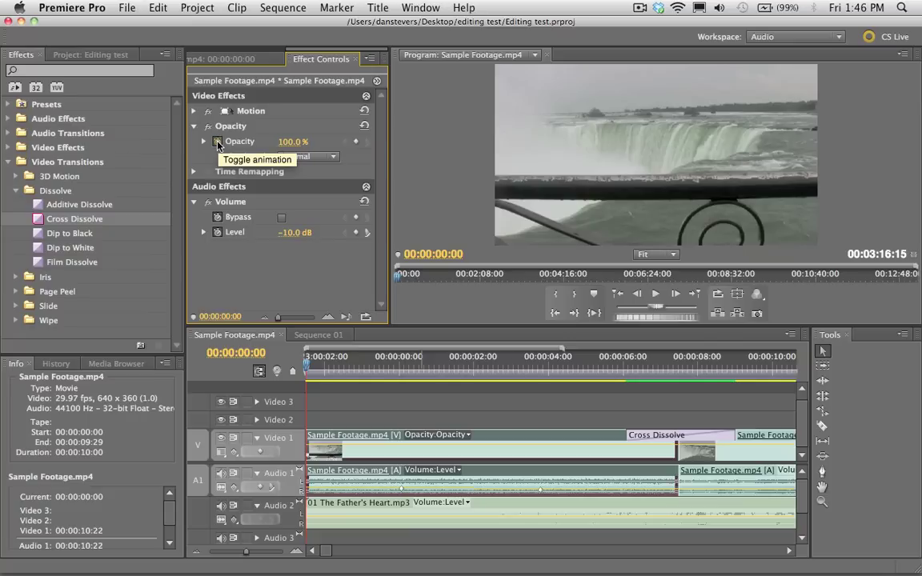
left_click(217, 143)
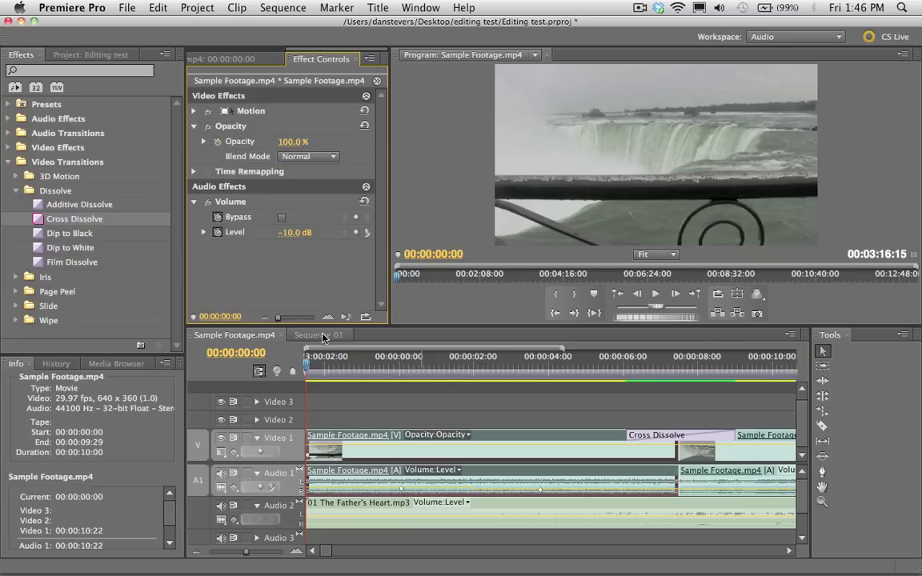
left_click_drag(330, 368, 380, 368)
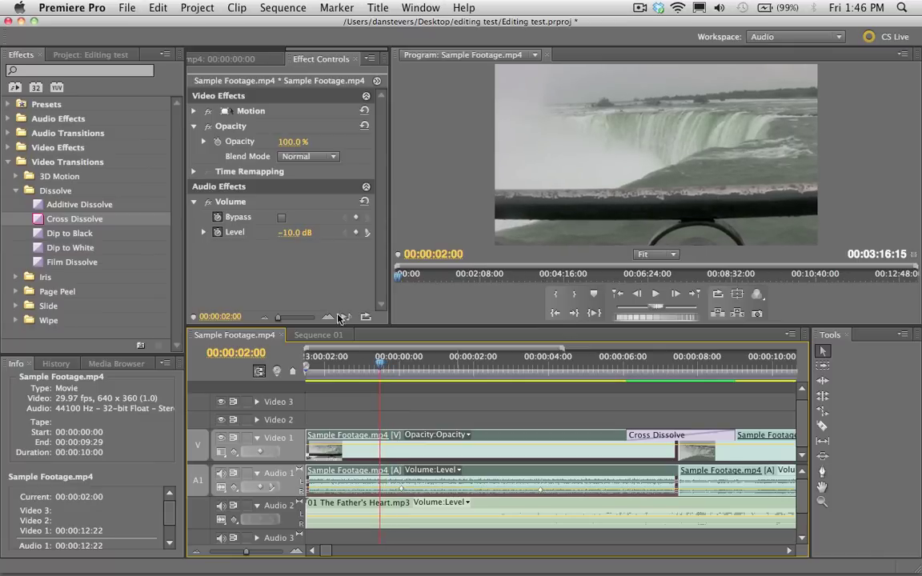
left_click(217, 144)
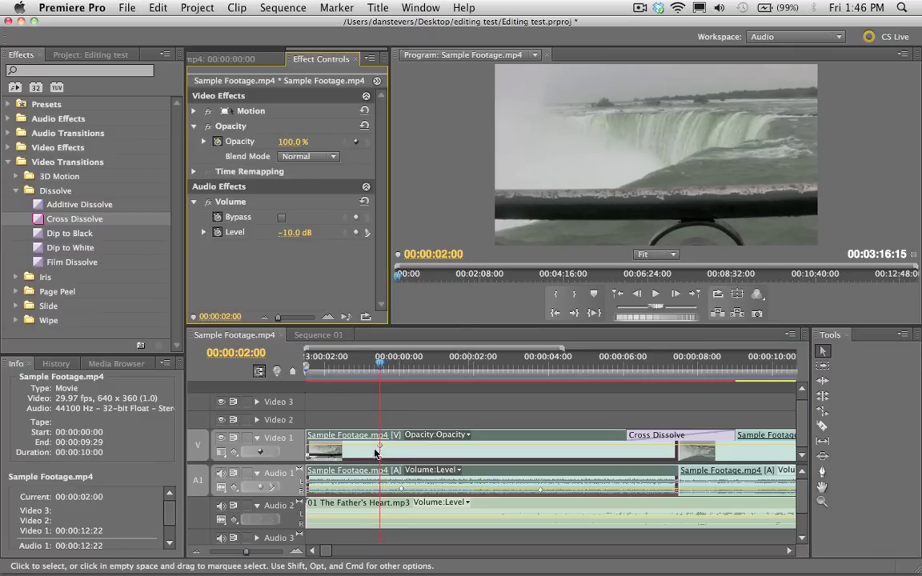
Step: Add an opacity keyframe of 0% at the very start of the first clip
left_click_drag(380, 366, 295, 373)
left_click(295, 141)
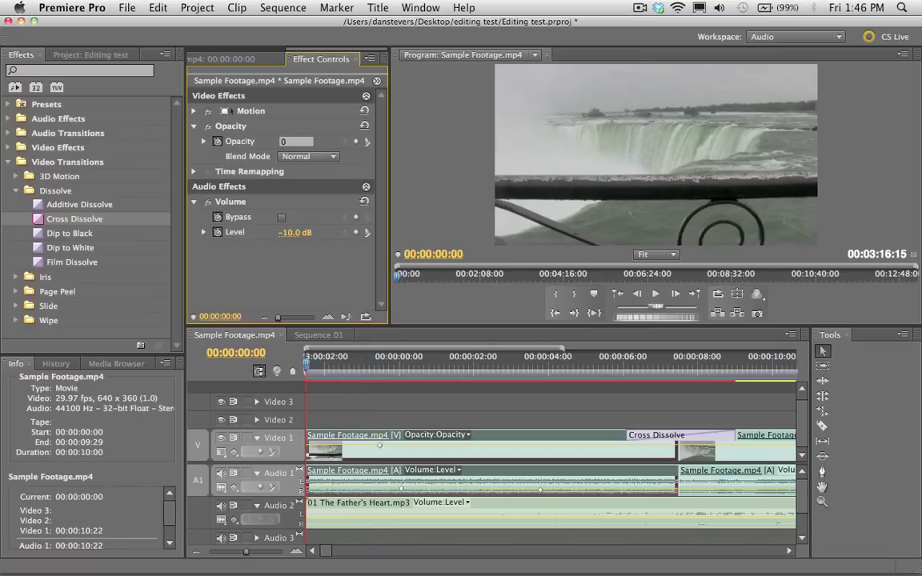
key("Return")
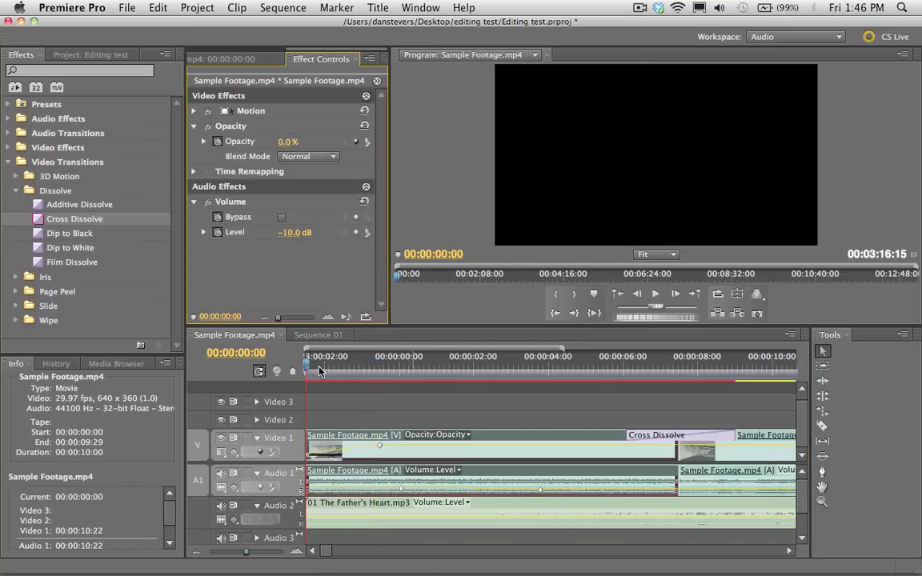
Step: Deselect the clip, render the sequence, and review the fade-in by playing from the start and scrubbing to 00:00:06:03
left_click(345, 392)
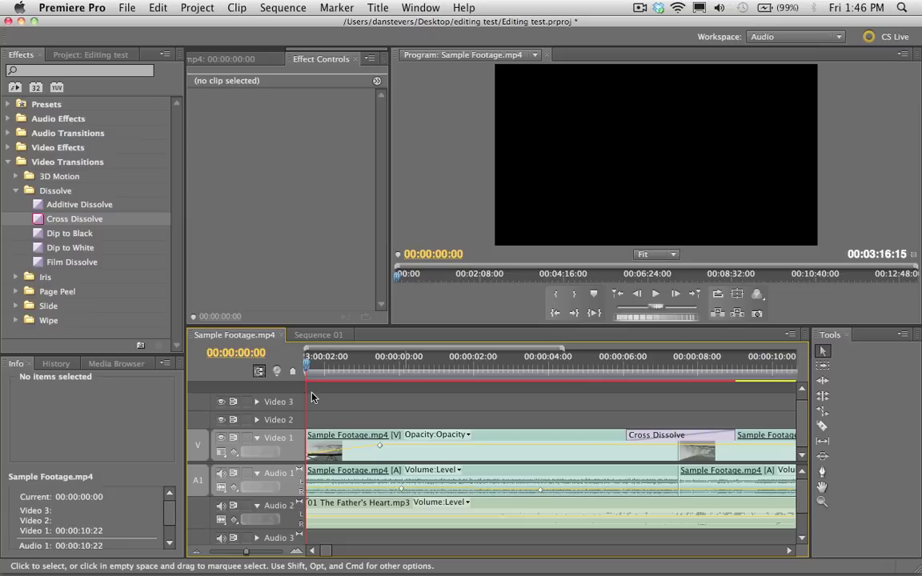
key("Return")
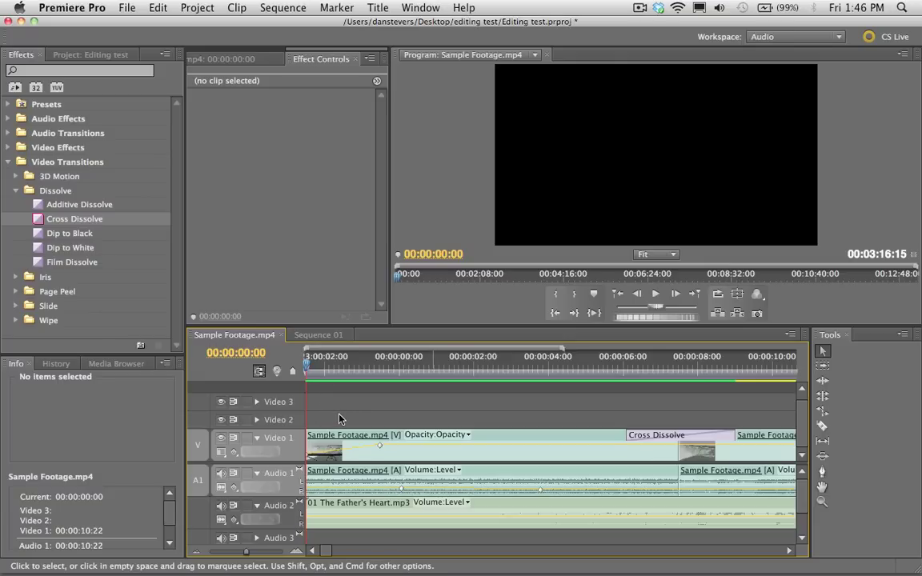
key("space")
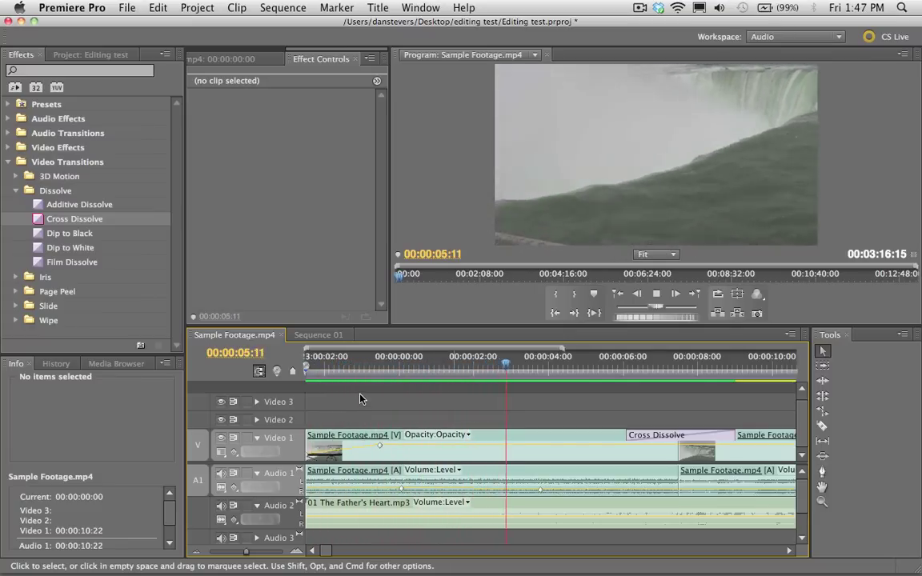
left_click(309, 374)
left_click_drag(309, 376, 533, 390)
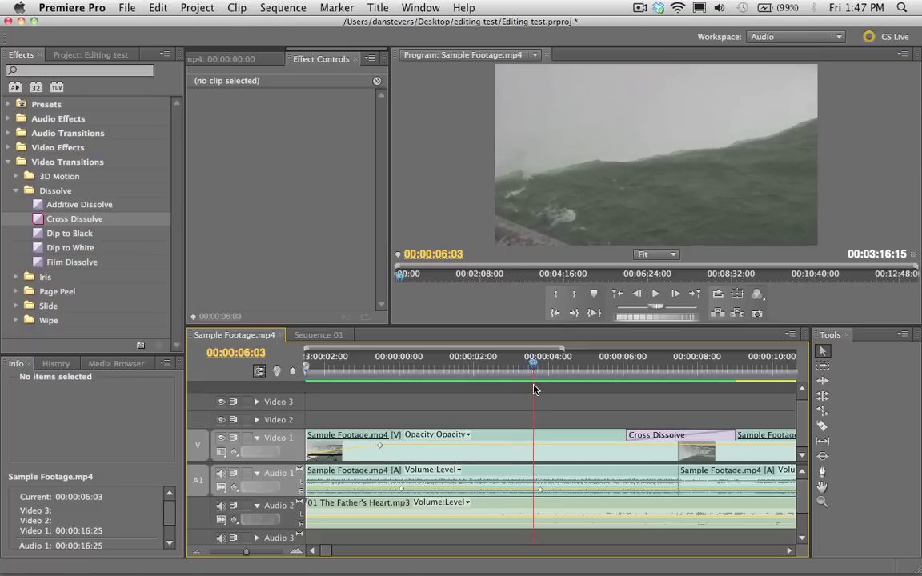
Step: Try lowering the first clip's opacity line after the keyframe to 23.1%, play the result, and undo the change
left_click(398, 449)
left_click_drag(400, 449, 401, 457)
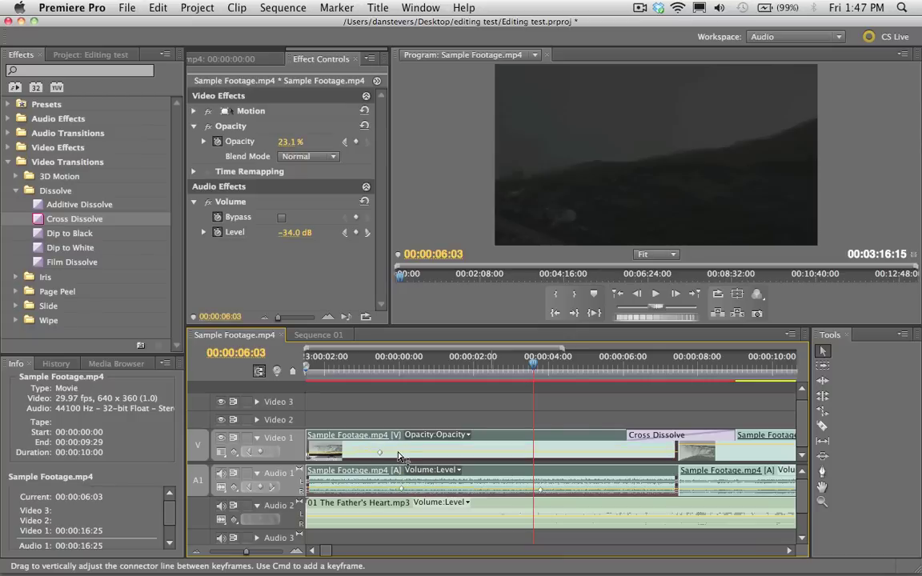
key("super")
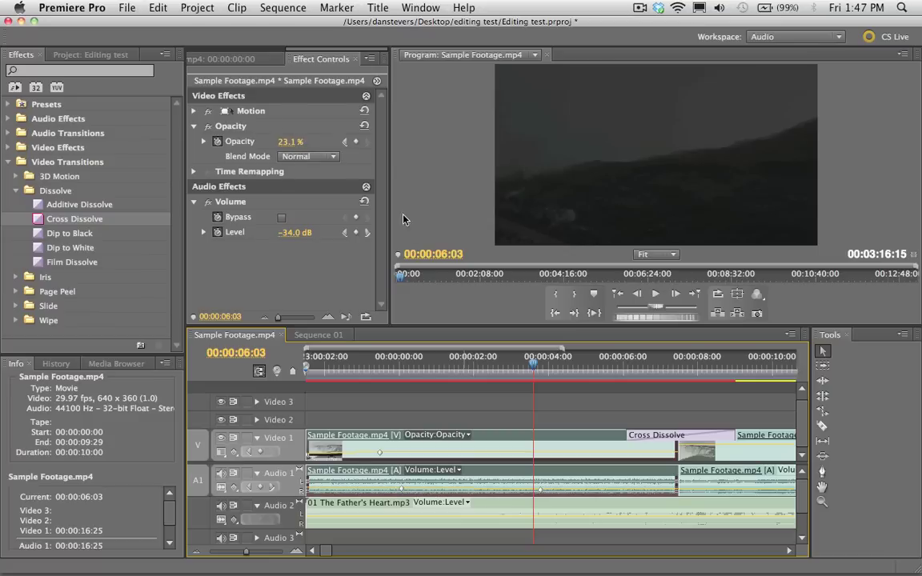
key("space")
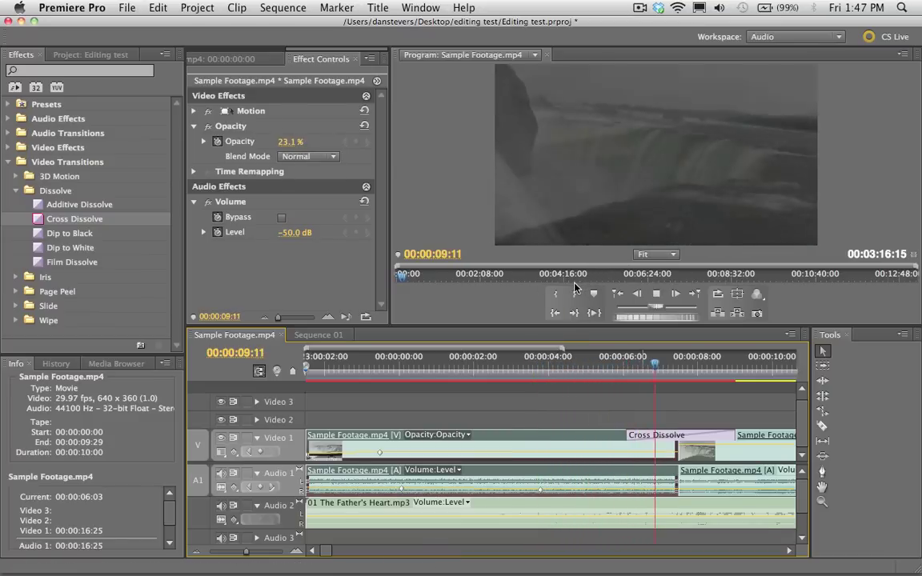
key("space")
key("super+z")
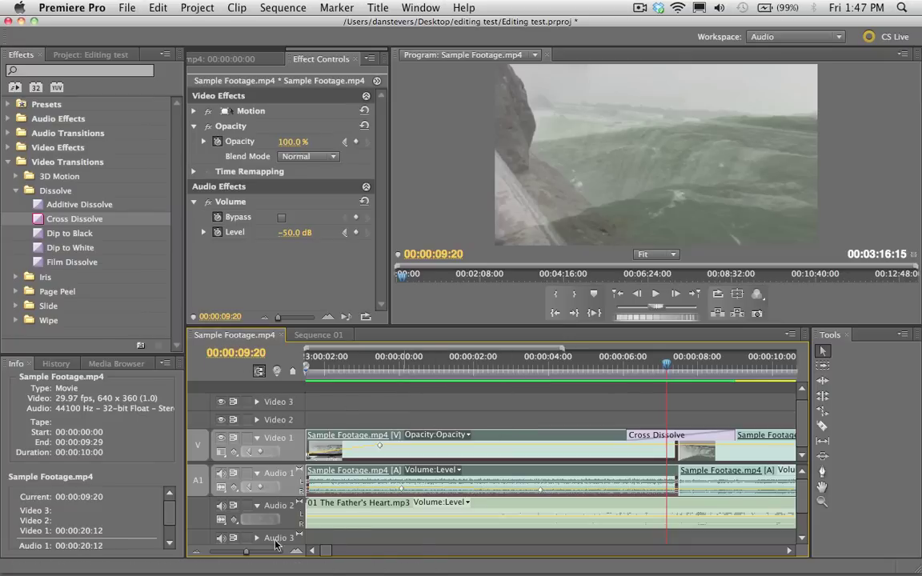
Step: Import blue sky.jpg from the Footage folder into the project
left_click_drag(242, 552, 231, 555)
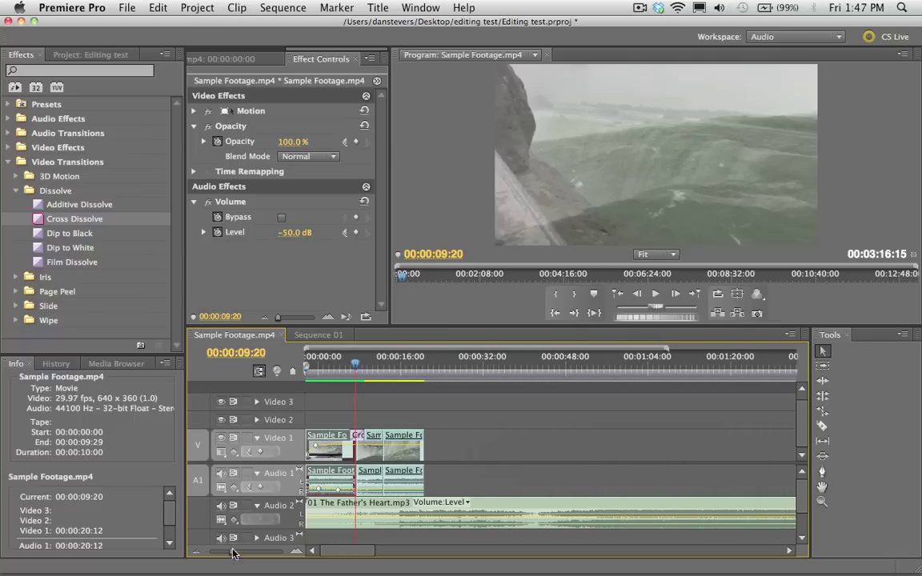
left_click(70, 53)
left_click(125, 8)
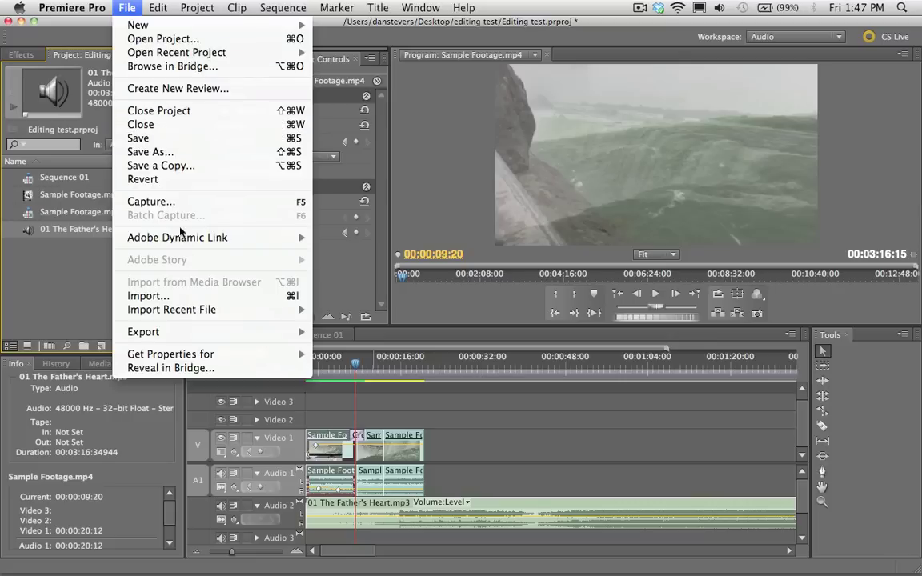
left_click(192, 299)
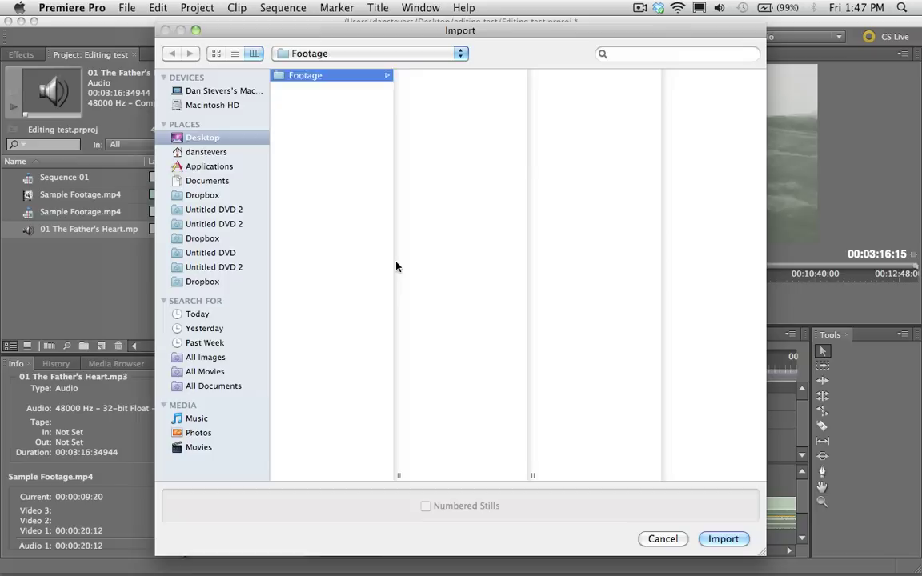
left_click(456, 91)
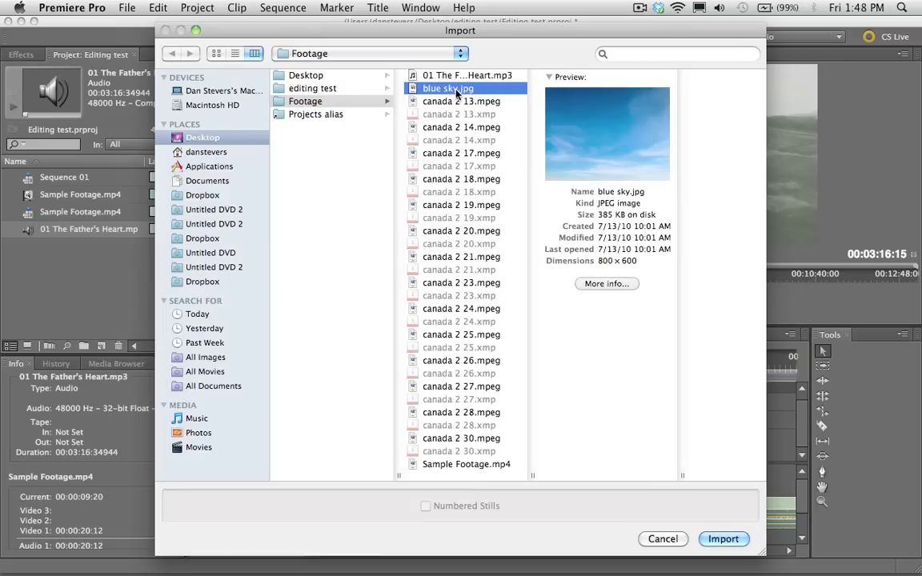
left_click(724, 540)
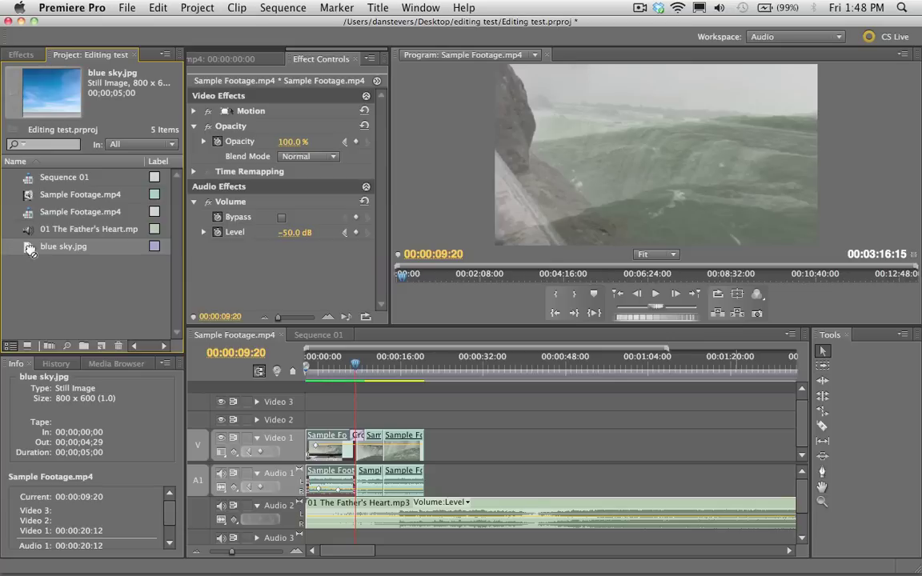
Step: Place blue sky.jpg on Video 1 directly after the last clip, and select it with the playhead at 00:00:24:13
left_click_drag(349, 377, 438, 445)
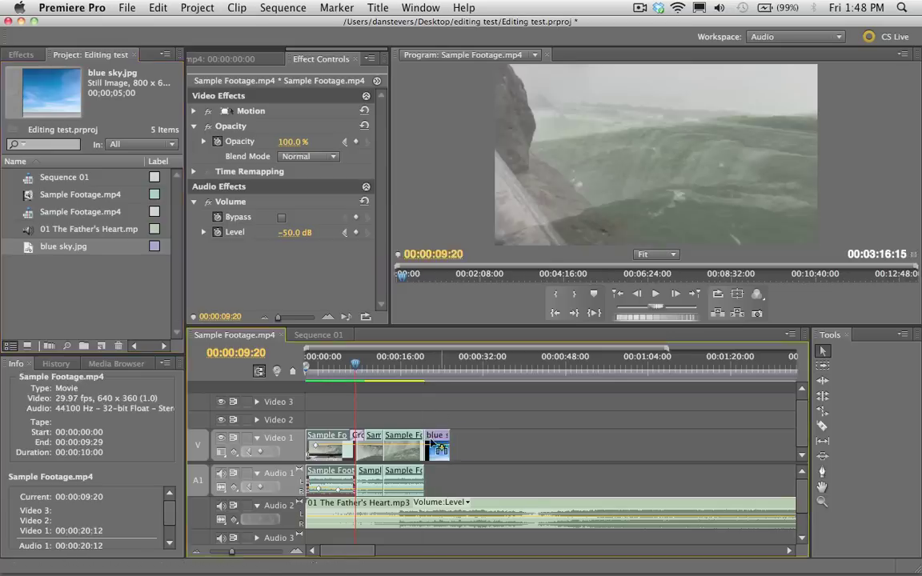
left_click(435, 374)
left_click_drag(230, 555, 241, 556)
left_click_drag(558, 367, 543, 367)
left_click(540, 448)
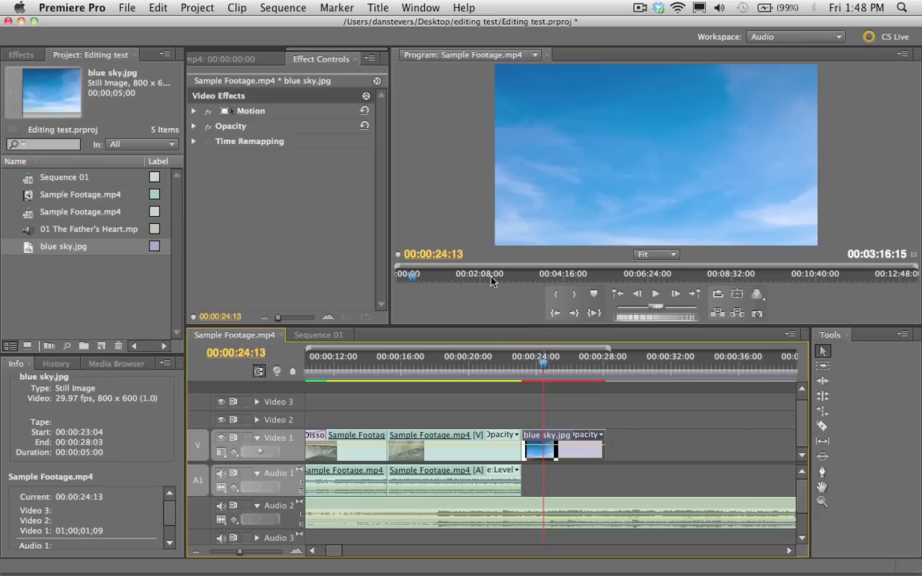
Step: Shrink the blue sky.jpg image to a scale of 39, and enlarge it again to a scale of 106
left_click(193, 111)
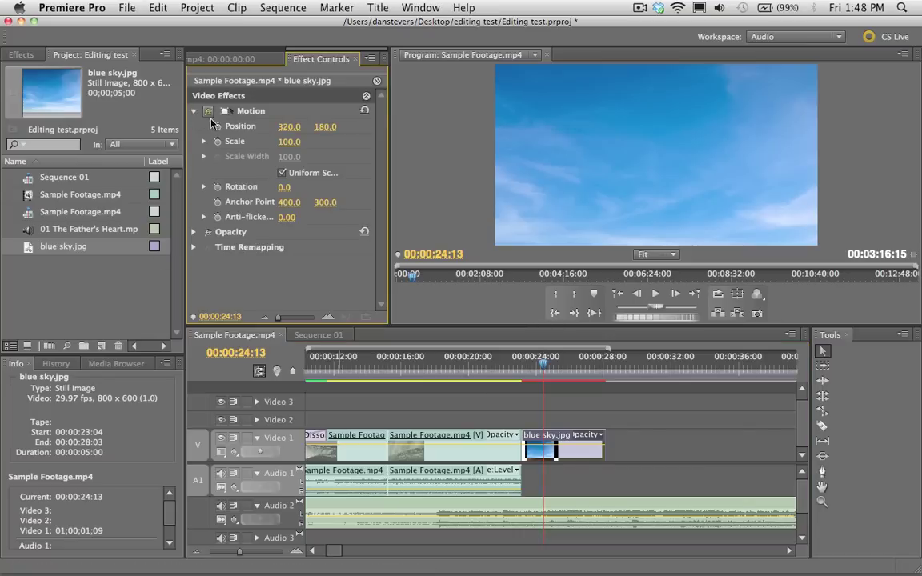
left_click_drag(289, 144, 240, 143)
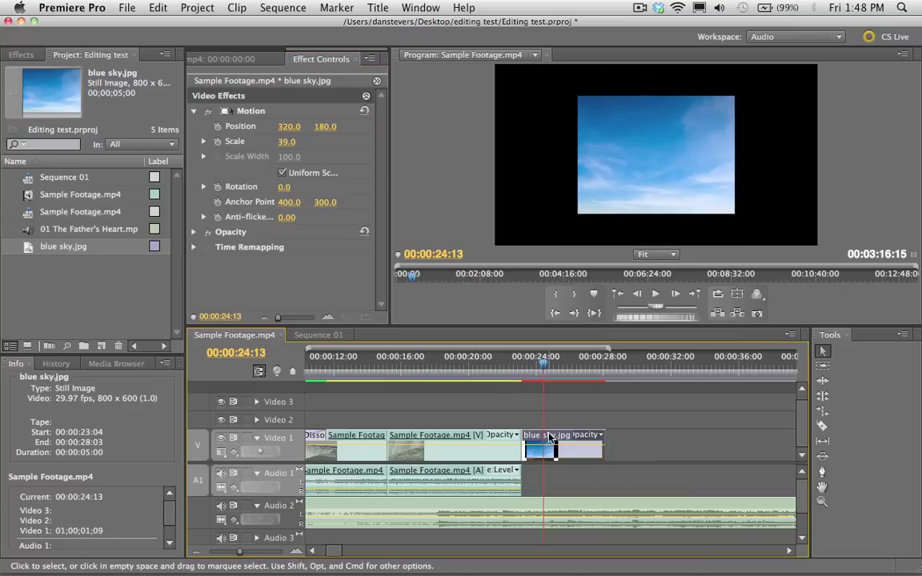
left_click_drag(287, 148, 337, 148)
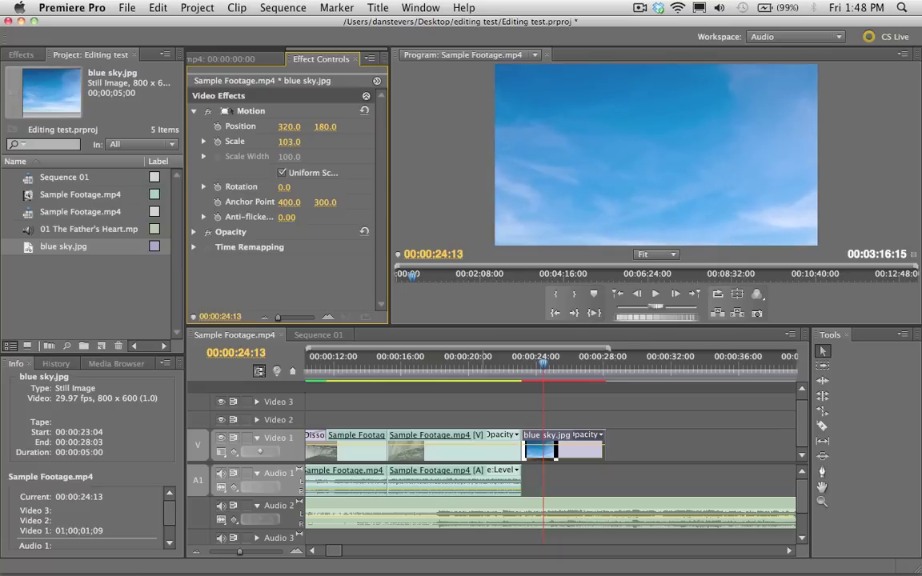
Step: Play the sequence from 00:00:21:03 across the cut into the blue sky image, stopping at 00:00:25:14
left_click_drag(543, 366, 486, 375)
key("space")
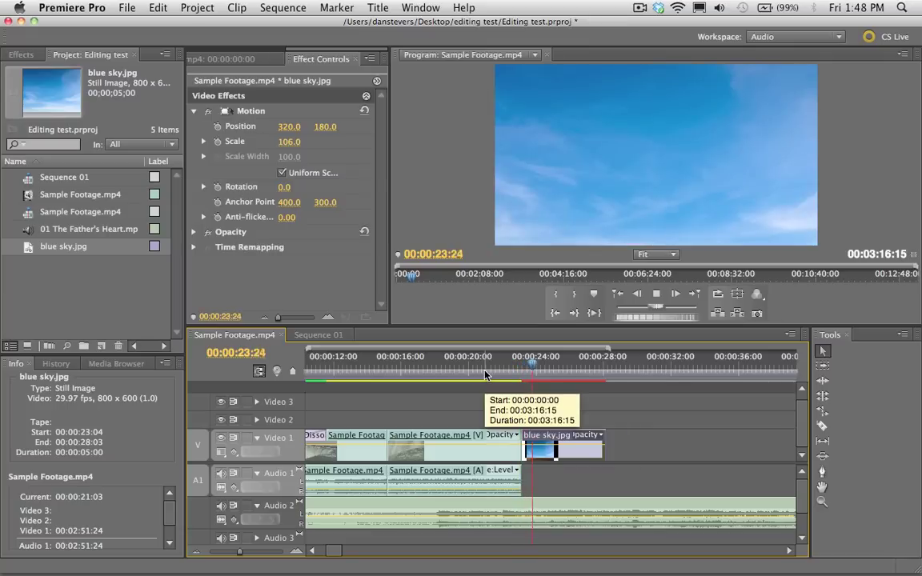
key("space")
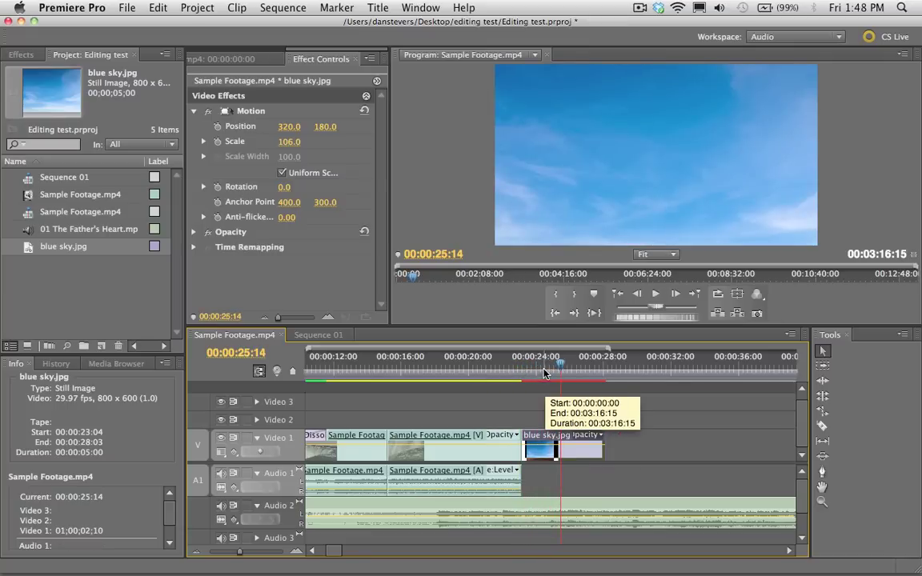
Step: Start animating the blue sky image's scale with a keyframe of 106 at its first frame, 00:00:23:04
left_click_drag(504, 374, 521, 397)
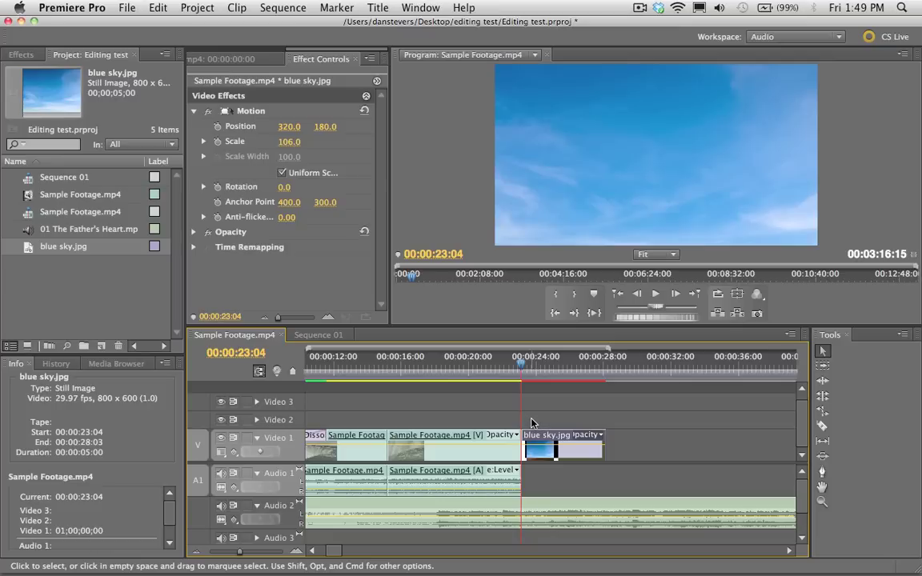
left_click(533, 422)
left_click(552, 439)
left_click(217, 142)
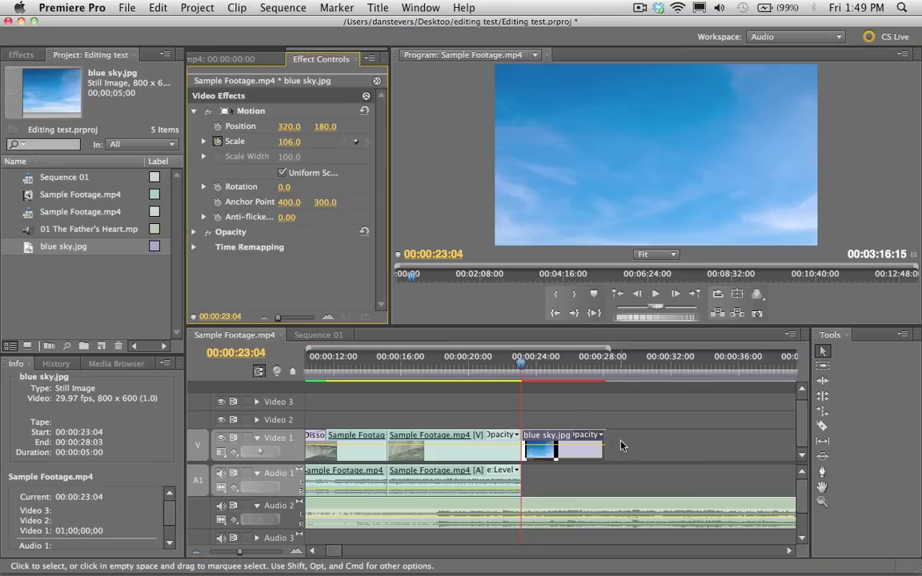
Step: Extend the blue sky.jpg clip to end at 00:00:39:01, and add a scale keyframe of 80 at 00:00:34:29
left_click_drag(602, 446, 793, 442)
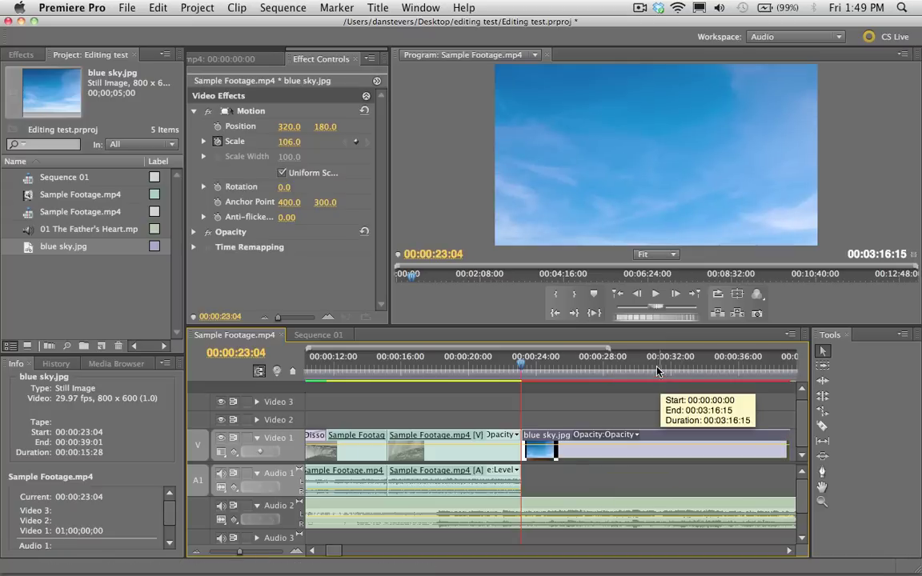
left_click_drag(579, 365, 681, 370)
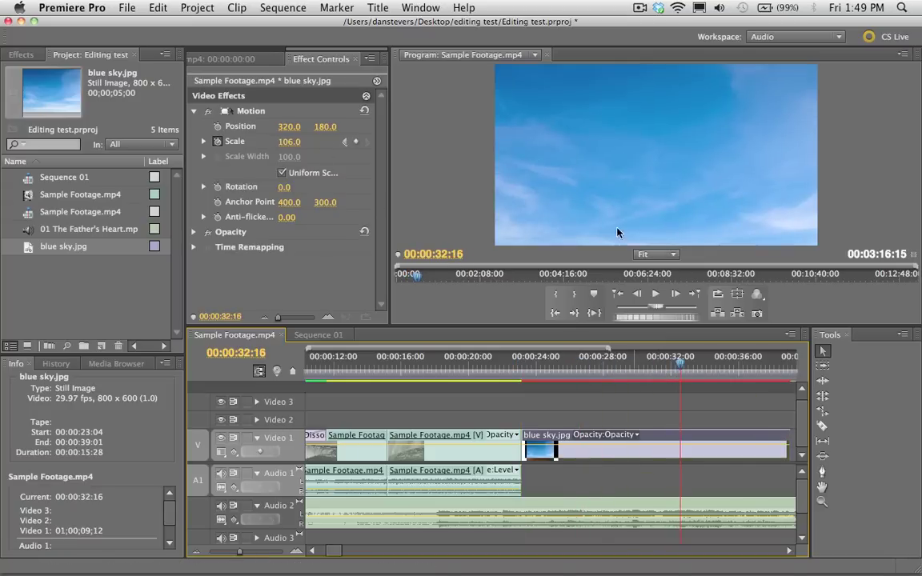
left_click(721, 371)
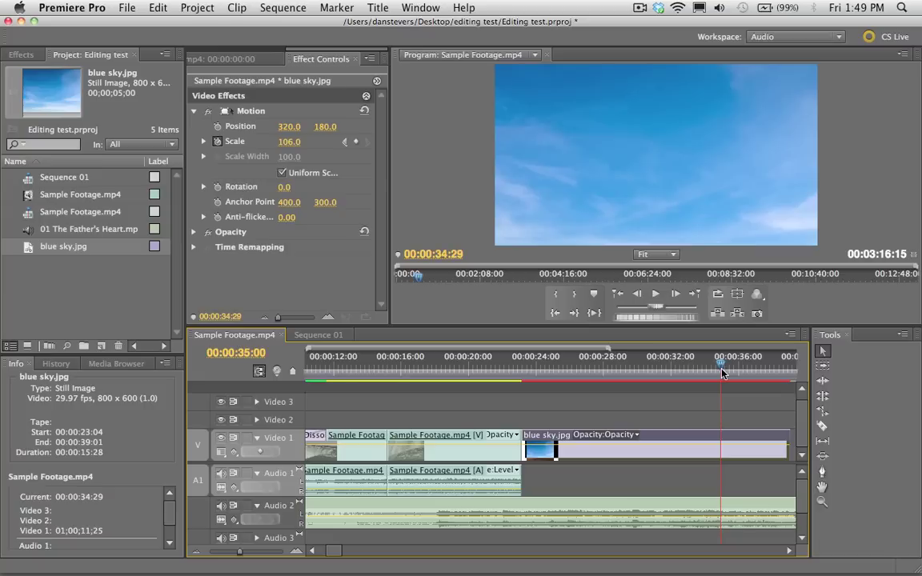
left_click(285, 143)
left_click_drag(285, 141, 266, 142)
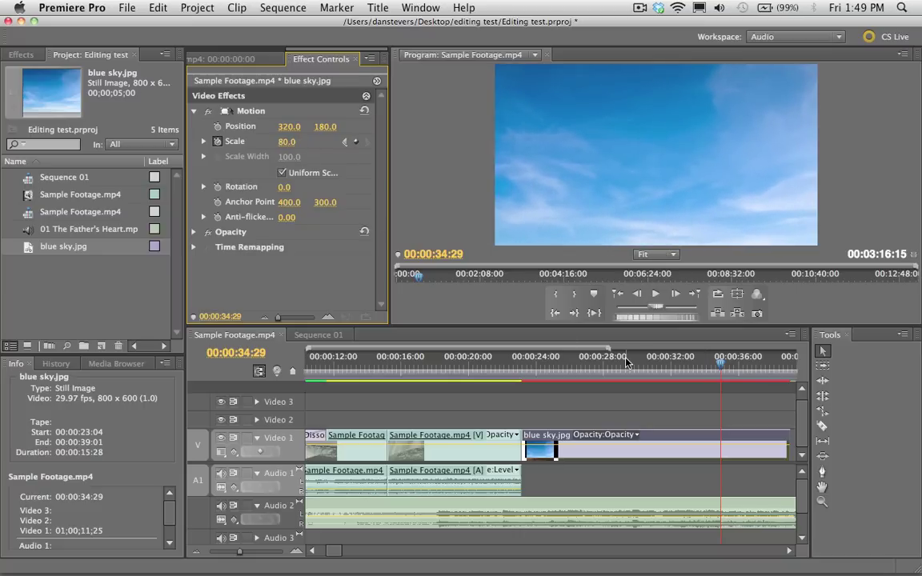
left_click_drag(560, 370, 625, 379)
left_click_drag(653, 382, 524, 390)
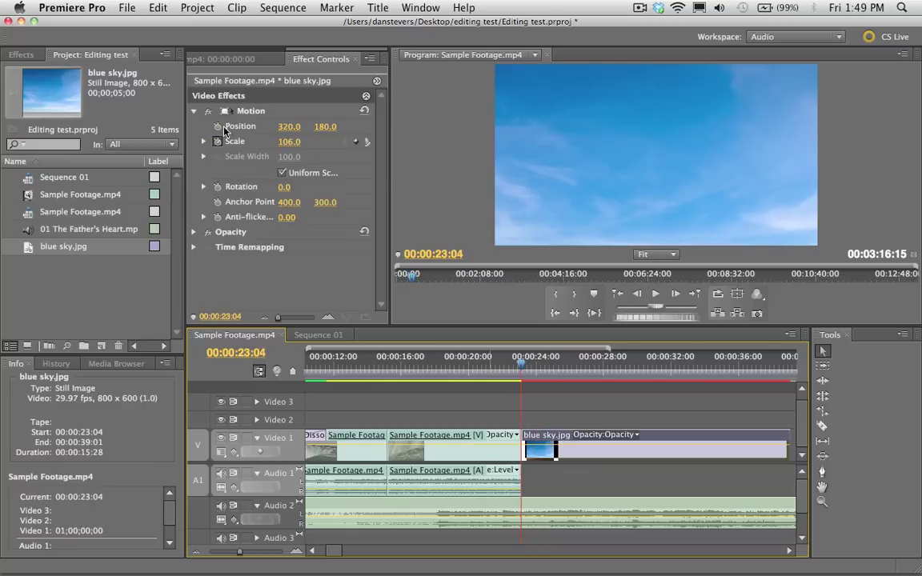
mouse_move(289, 127)
left_mouse_down()
mouse_move(321, 126)
mouse_move(285, 128)
left_mouse_up()
left_click(216, 188)
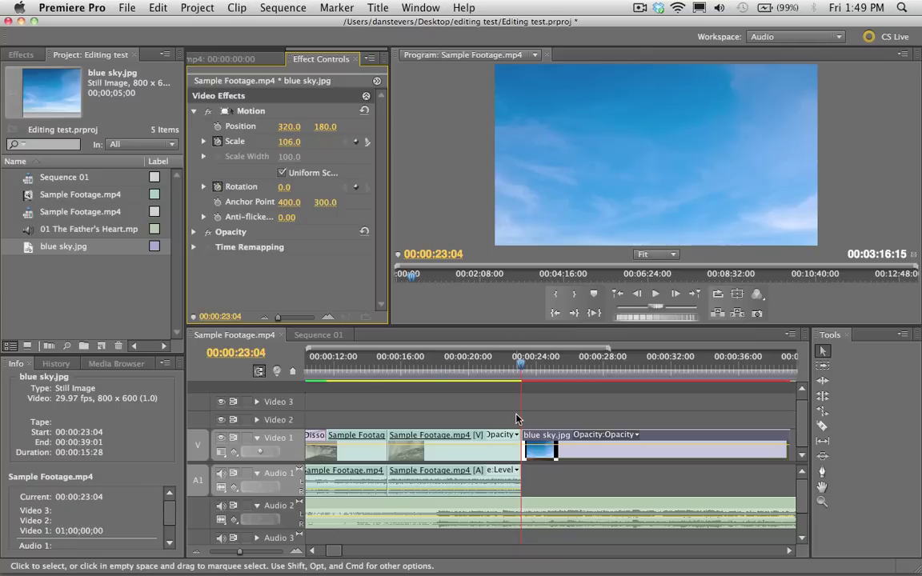
left_click(216, 187)
Step: Go to the end of the blue sky image and step frame by frame around its last frame, back to 00:00:38:19
left_click(576, 319)
left_click_drag(753, 367, 791, 367)
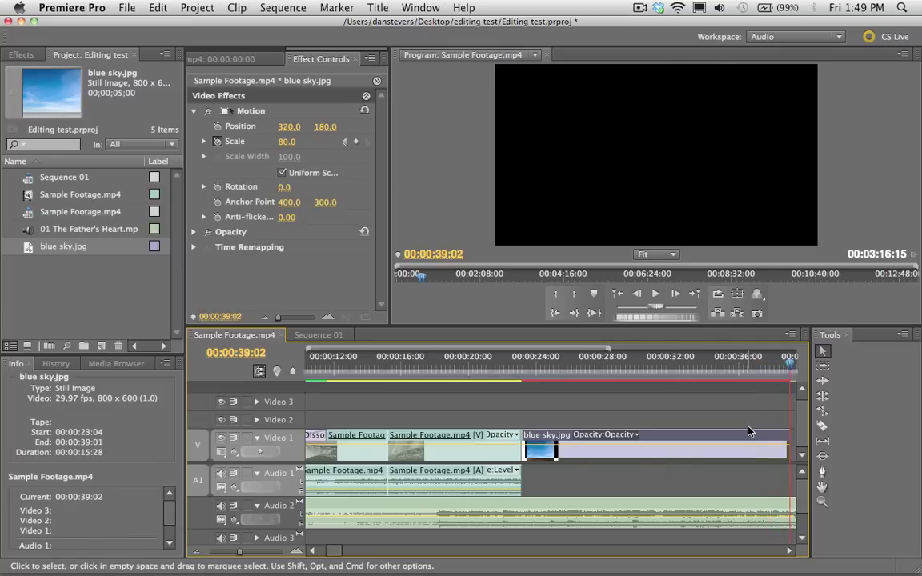
left_click(788, 550)
mouse_move(680, 376)
left_mouse_down()
mouse_move(648, 369)
mouse_move(693, 373)
left_mouse_up()
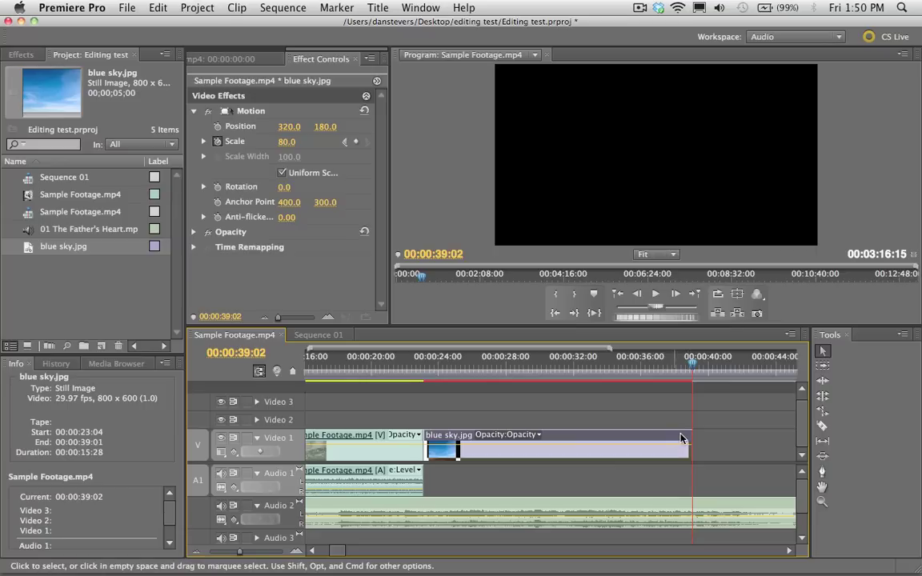
key("Left")
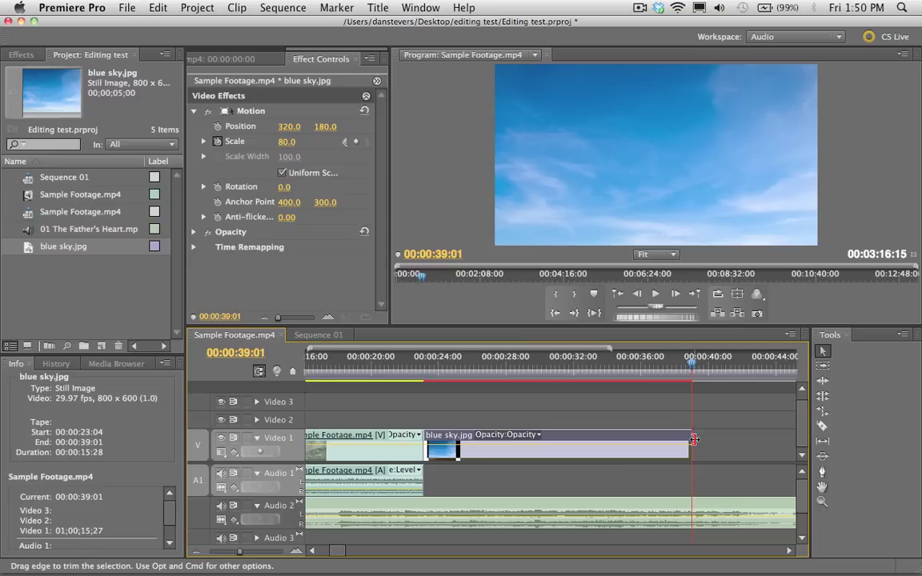
key("Right")
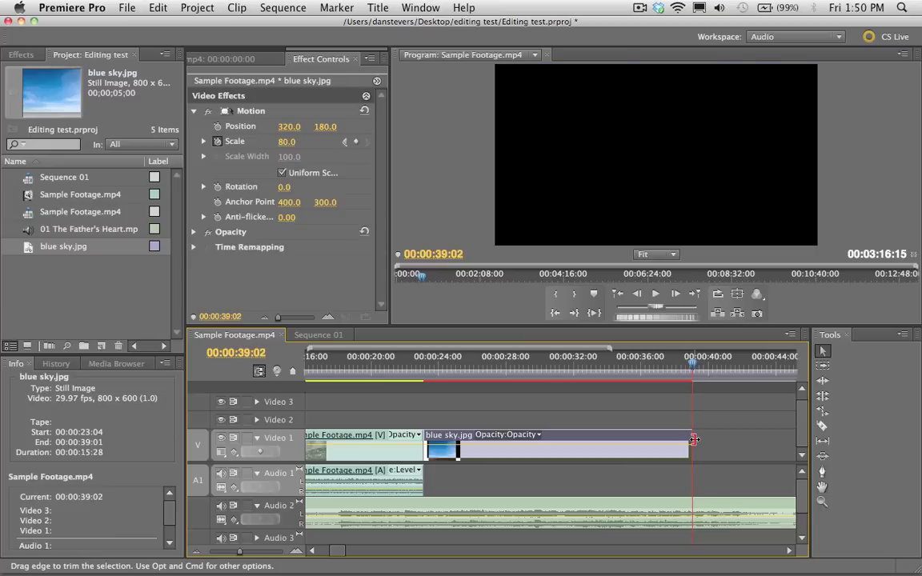
key("Left")
key("Left")
key("Left")
key("Left")
key("Left")
key("Left")
key("Left")
key("Left")
key("Left")
key("Left")
key("Right")
key("Right")
key("Right")
key("Left")
key("Left")
key("Left")
key("Left")
key("Left")
key("Left")
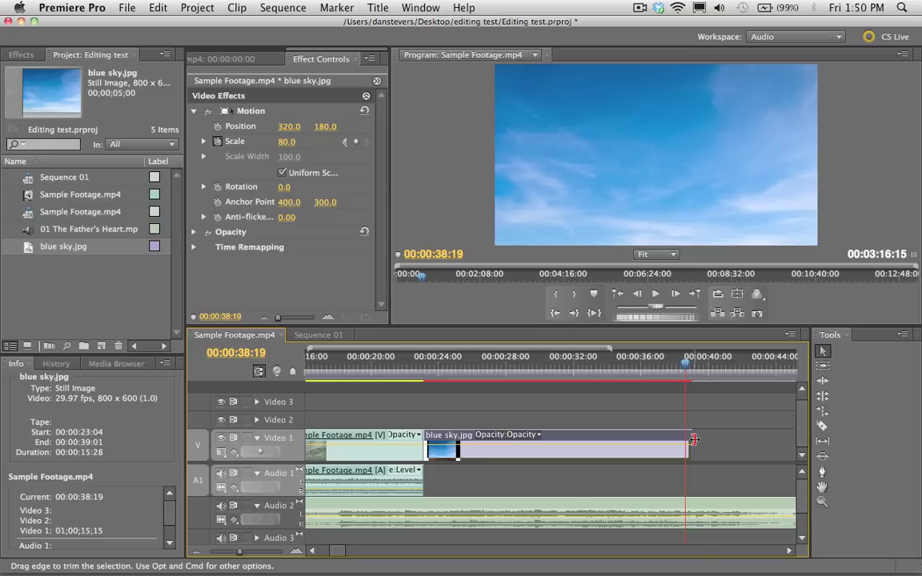
Step: Start animating the blue sky image's rotation with a 0° keyframe at its last frame, 00:00:39:01
left_click(686, 371)
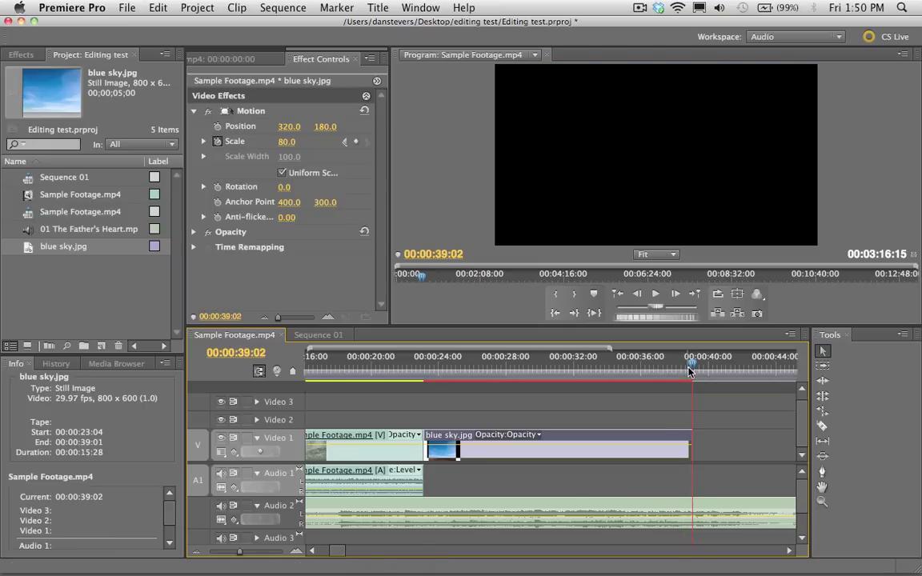
key("Left")
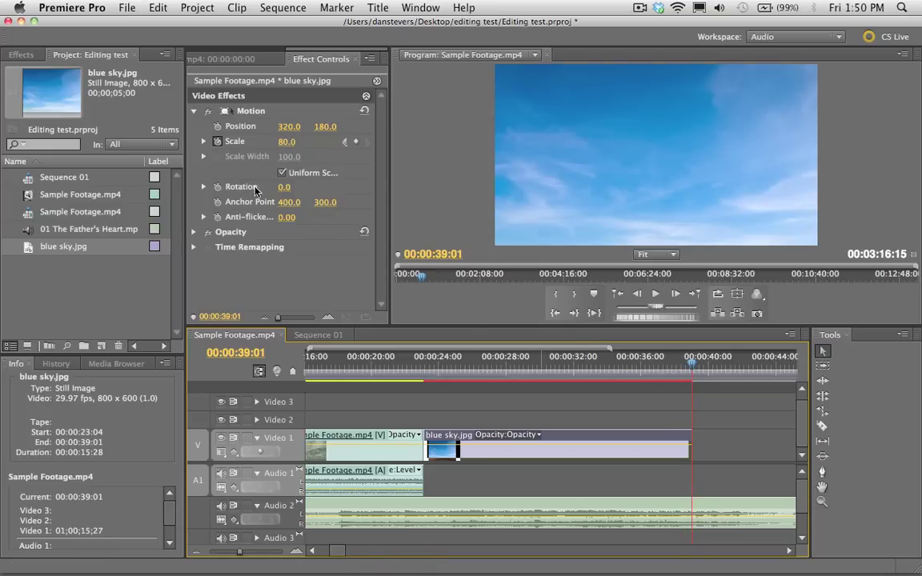
left_click(217, 188)
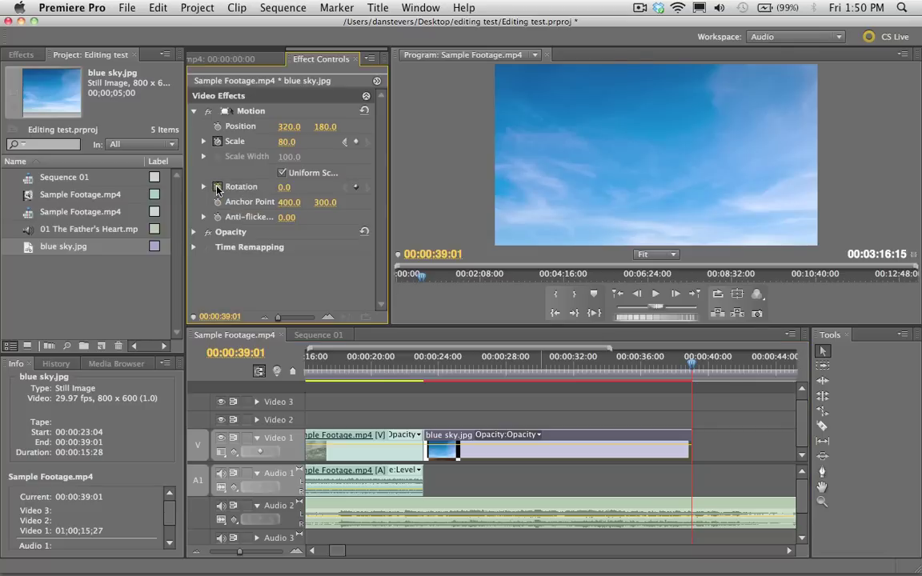
Step: Set the image's rotation at its first frame, 00:00:23:04, to 8° after trying 5°
left_click(424, 365)
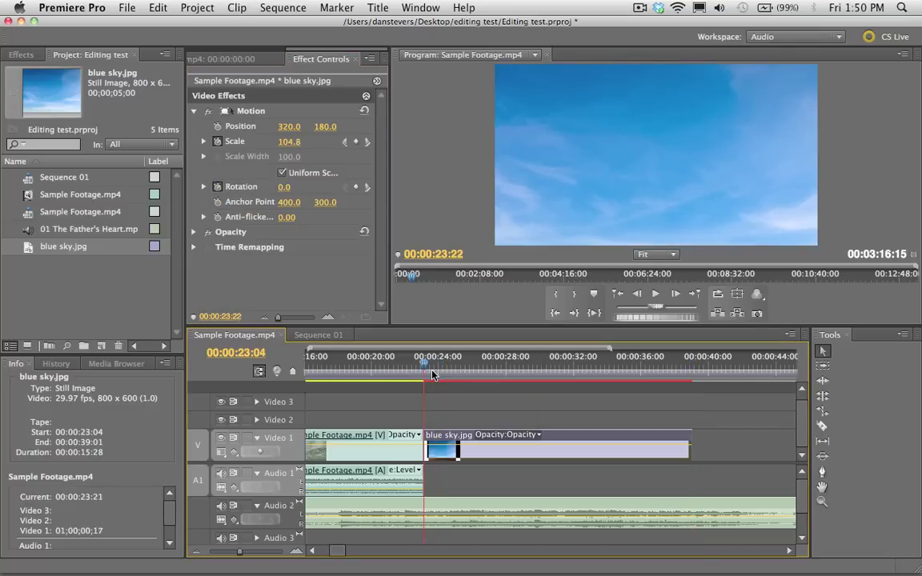
left_click(286, 186)
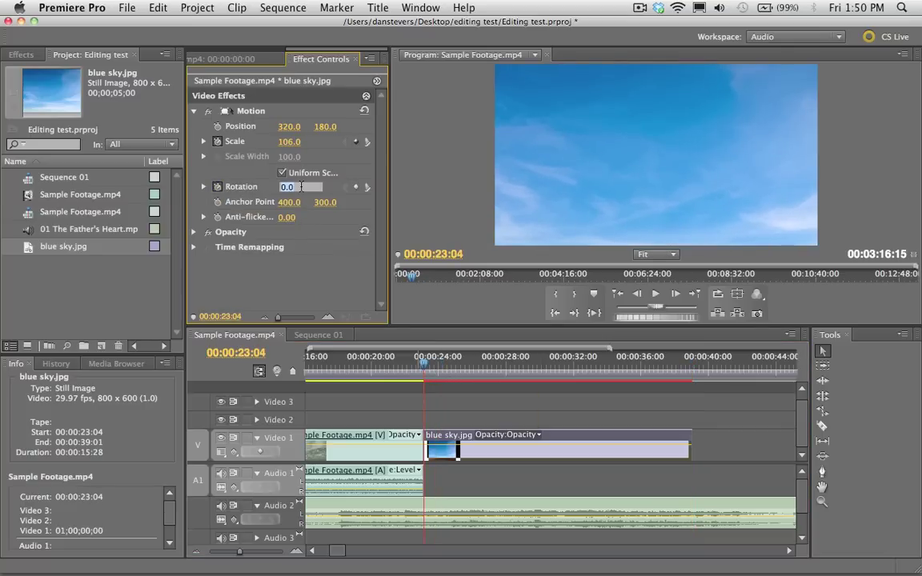
type("5")
key("Return")
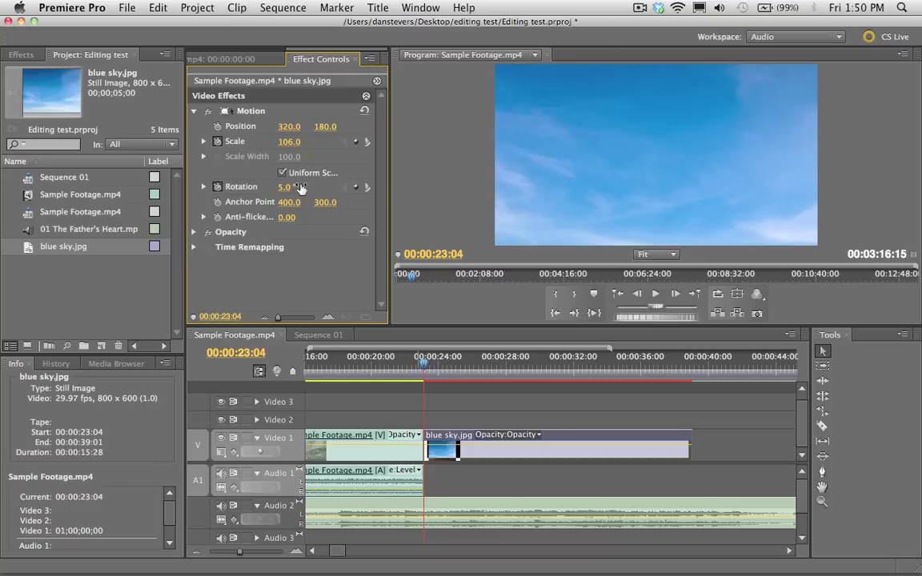
left_click(286, 186)
type("8")
key("Return")
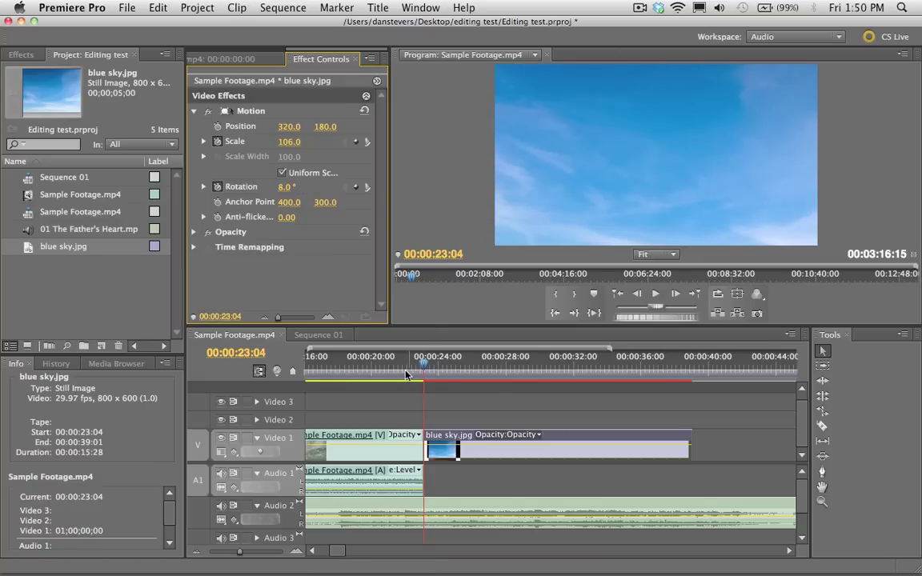
Step: Render the sequence preview, and play it from 00:00:21:03 through the blue sky animation up to 00:00:33:06
left_click_drag(403, 370, 456, 380)
left_click(430, 407)
key("Return")
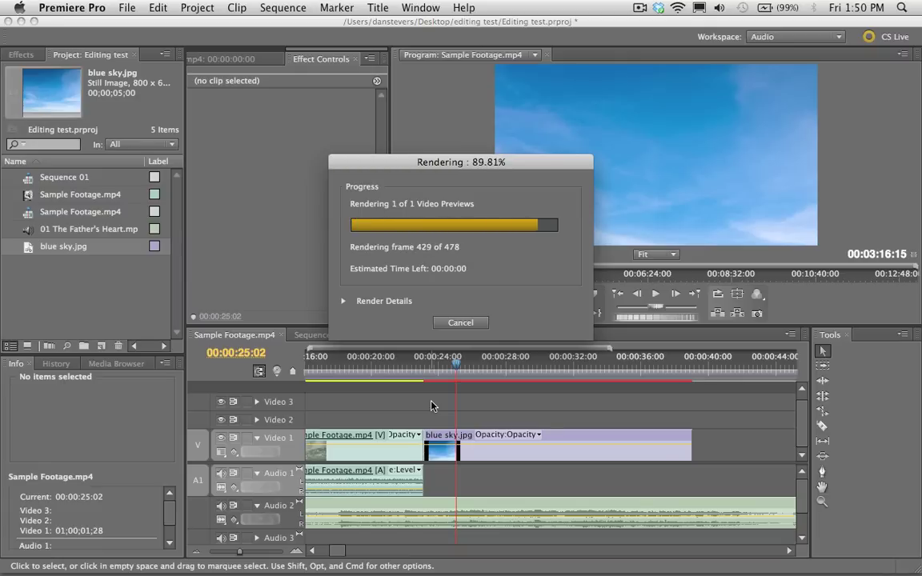
left_click(390, 372)
key("space")
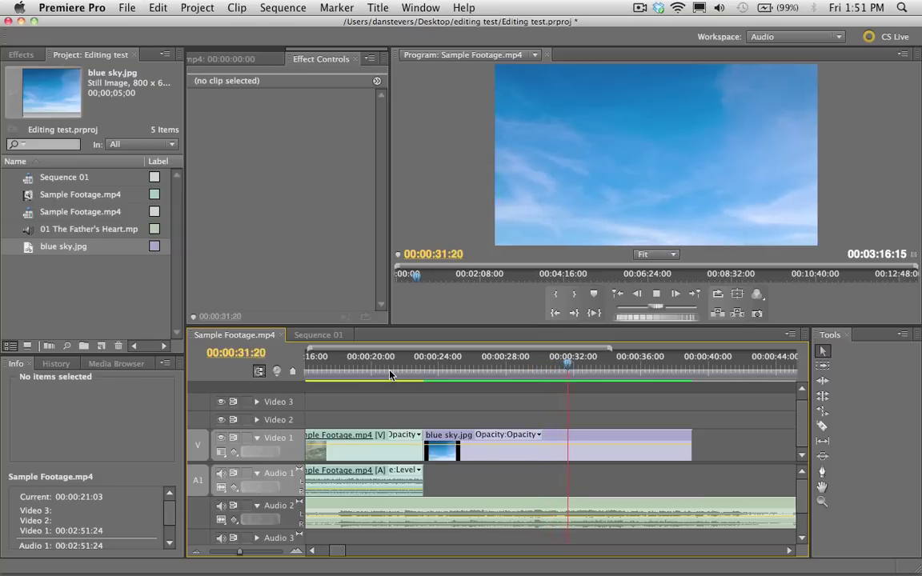
key("space")
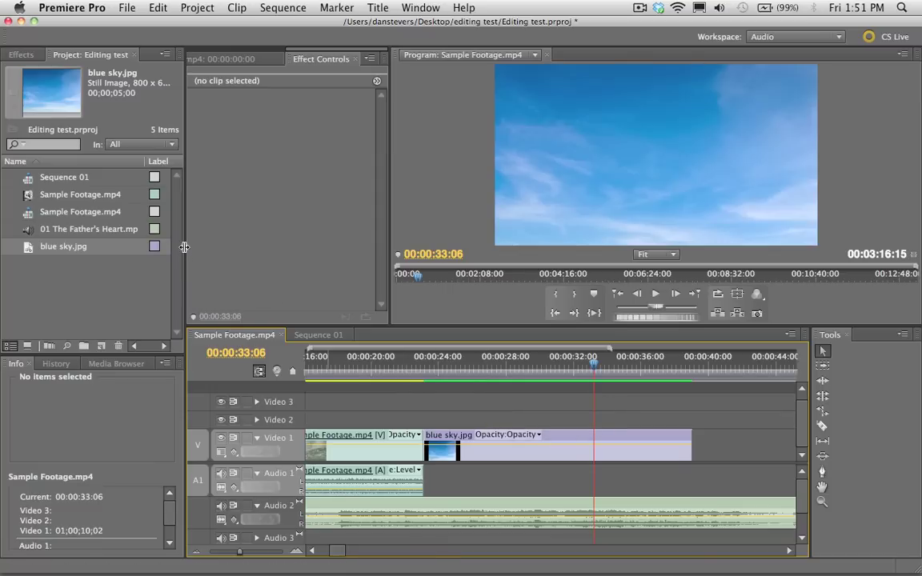
Step: Show the Sample Footage.mp4 source monitor and widen it
left_click(240, 59)
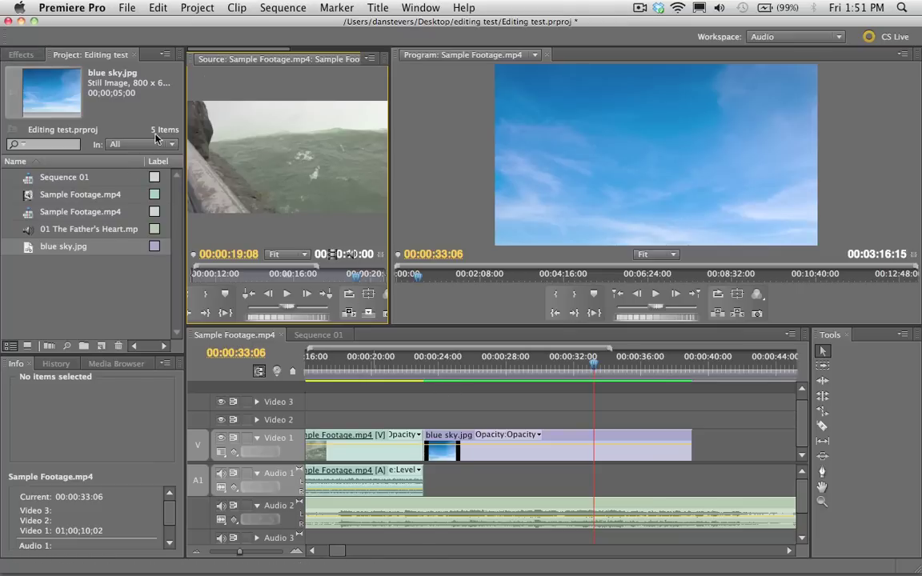
left_click_drag(391, 225, 484, 213)
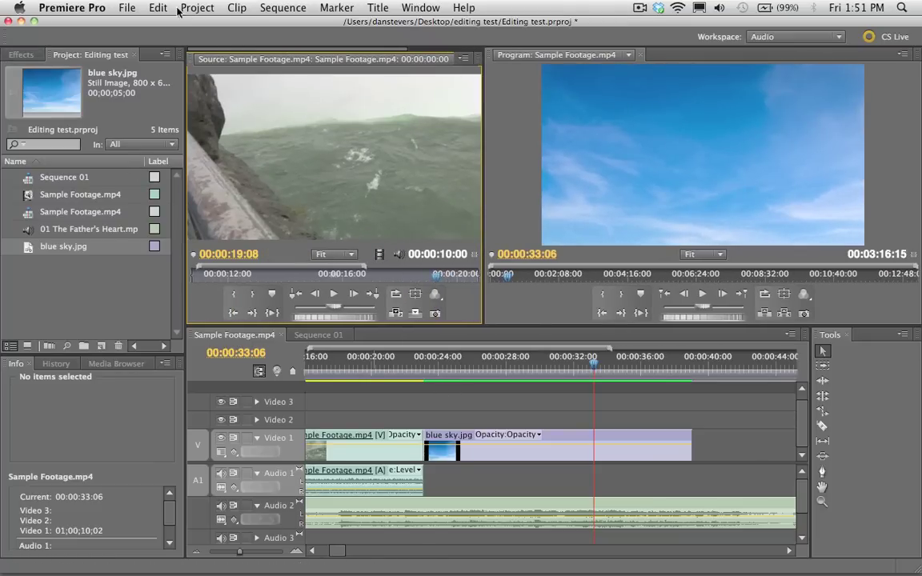
Step: Create a new 640 × 360 title named Title 01 with the playhead at 00:00:38:16 over the blue sky image
left_click(158, 8)
mouse_move(141, 30)
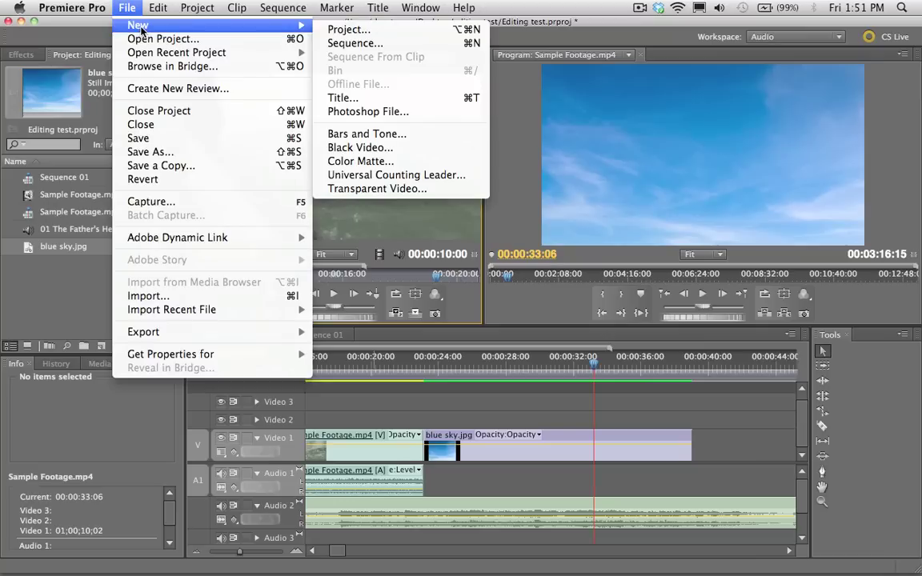
key("Escape")
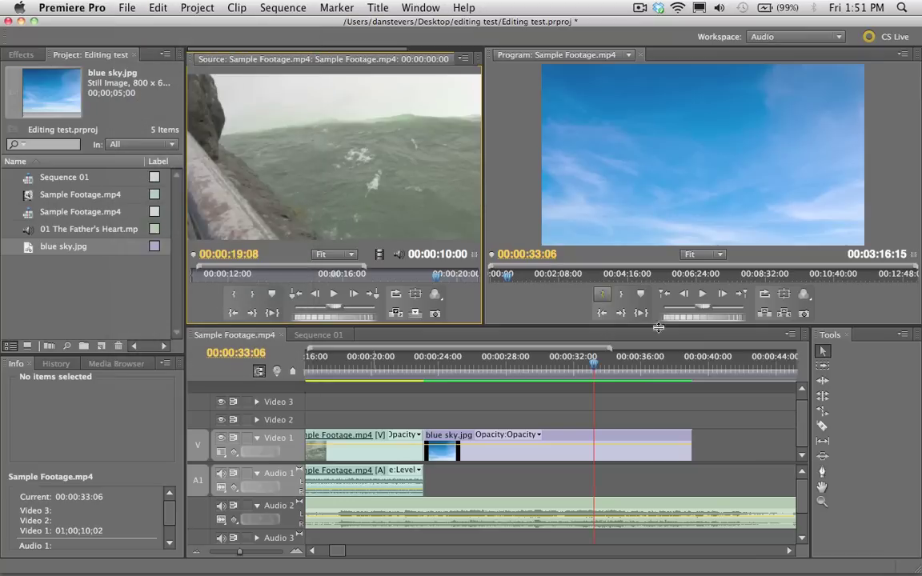
left_click(685, 358)
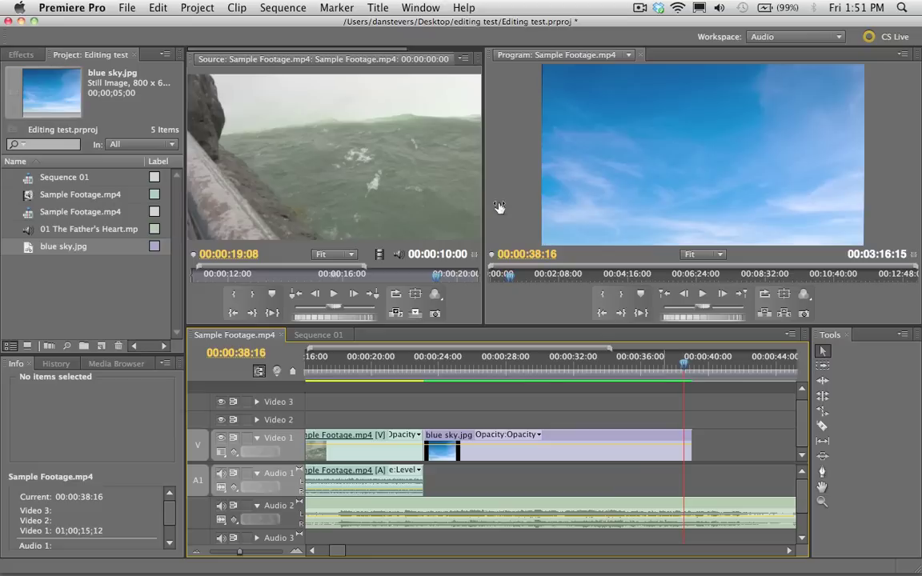
left_click(126, 7)
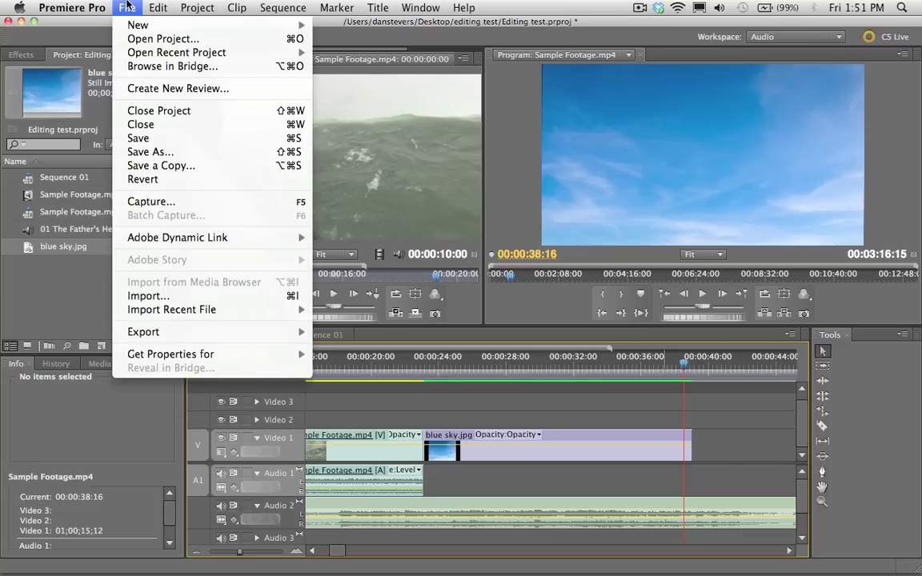
mouse_move(140, 25)
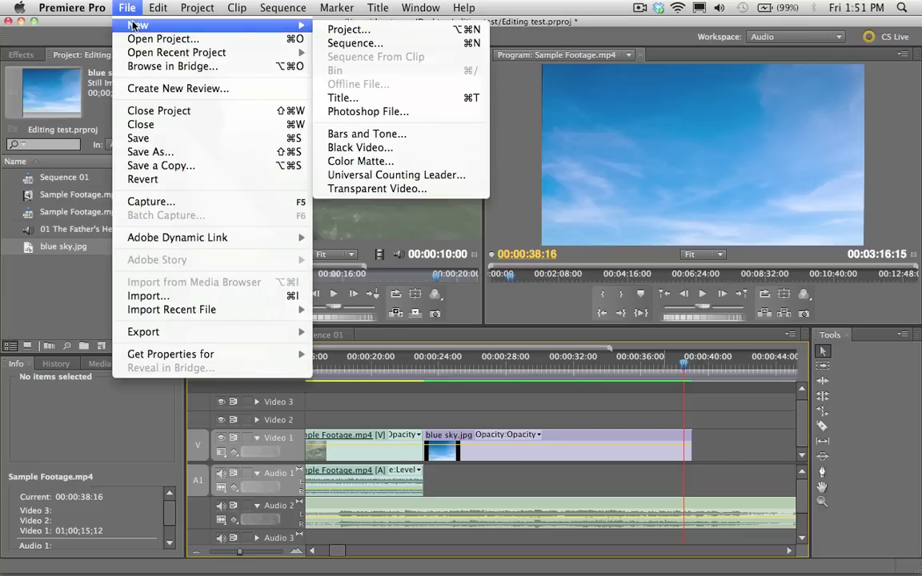
left_click(364, 97)
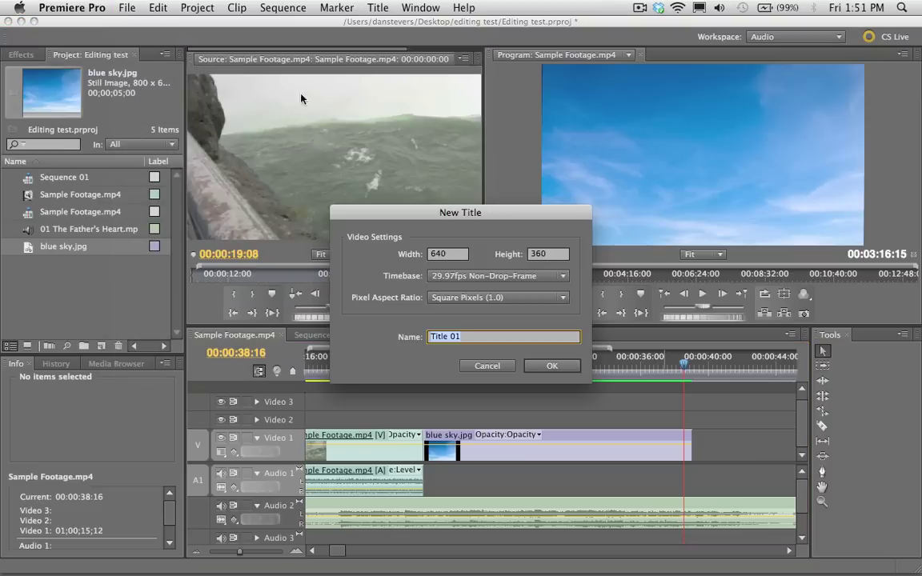
left_click(548, 365)
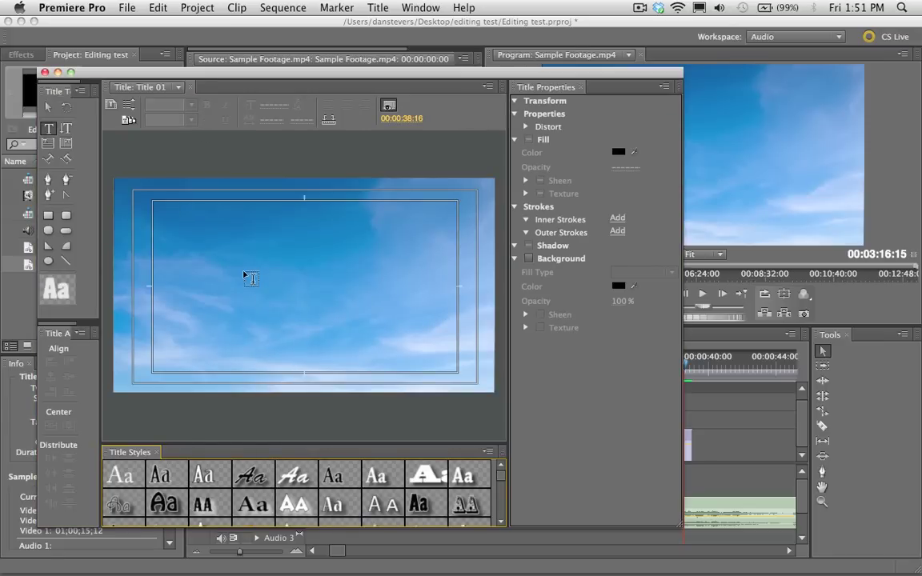
Step: Add the text "CANADA" to the title and place it near the centre of the frame, at about X 323, Y 200
left_click(237, 249)
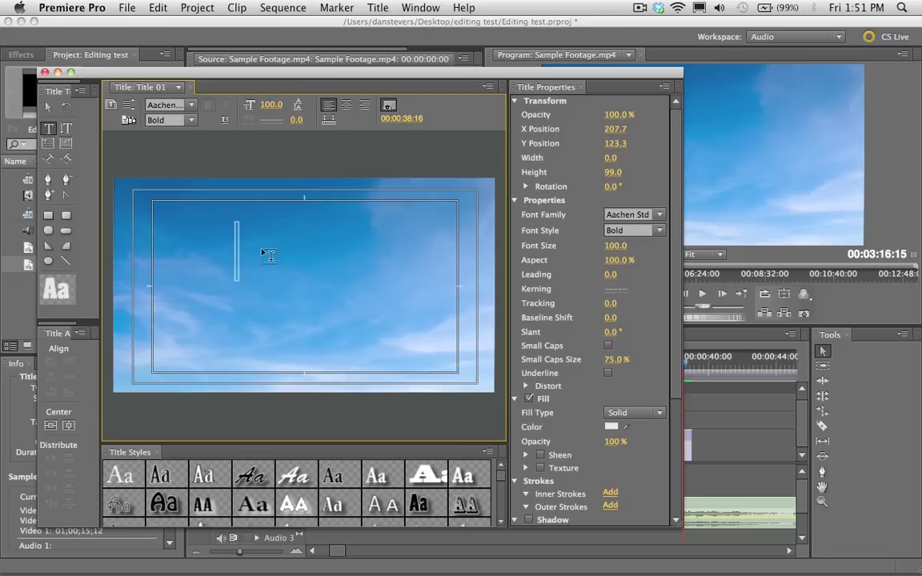
type("CAN")
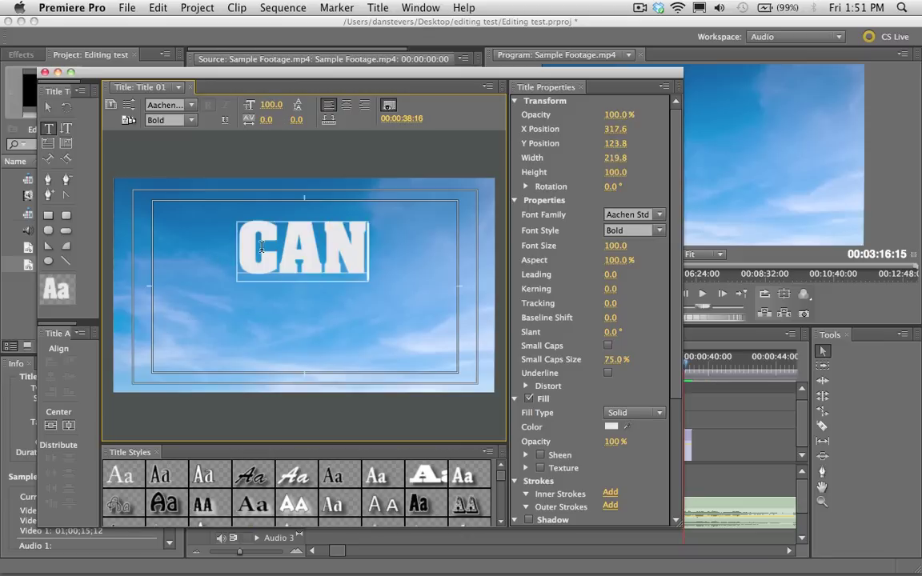
type("ADA")
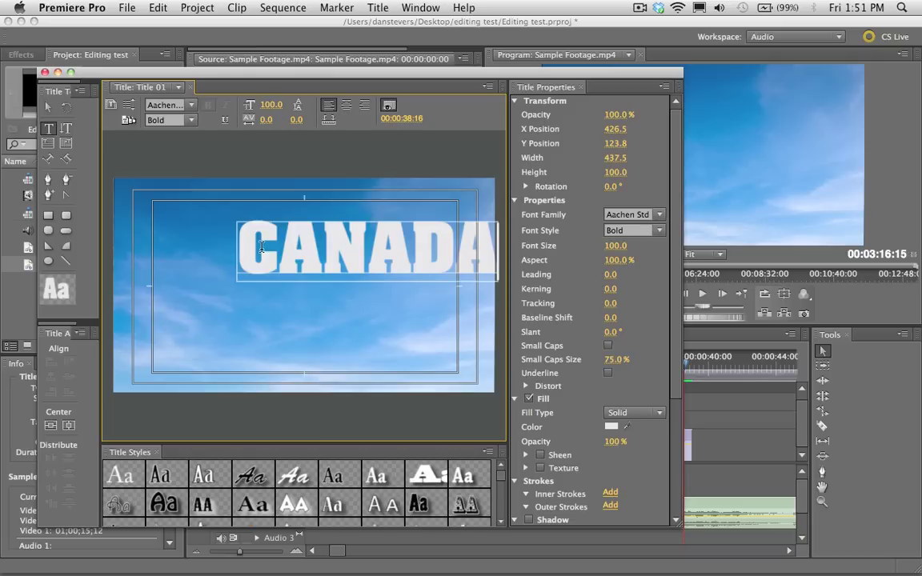
left_click(48, 108)
left_click_drag(352, 255, 285, 297)
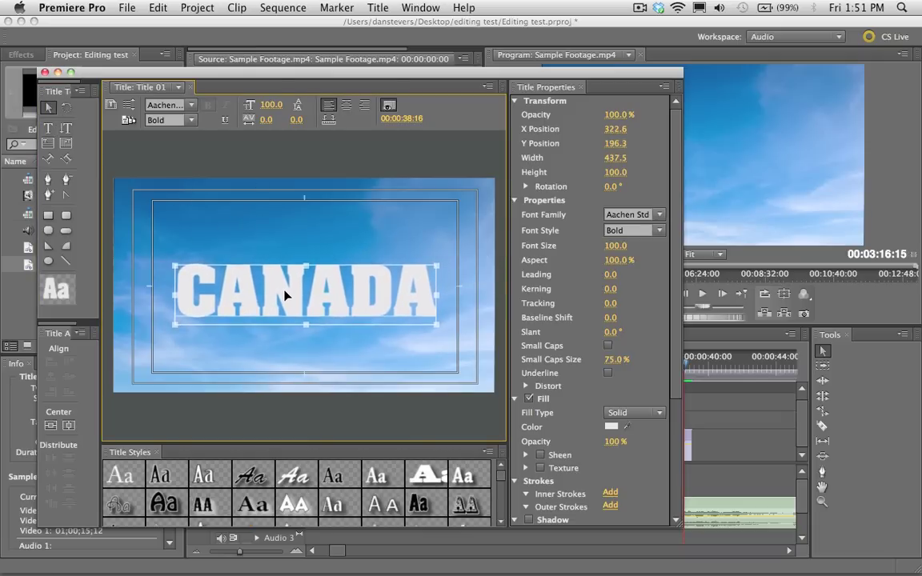
left_click_drag(189, 66, 218, 45)
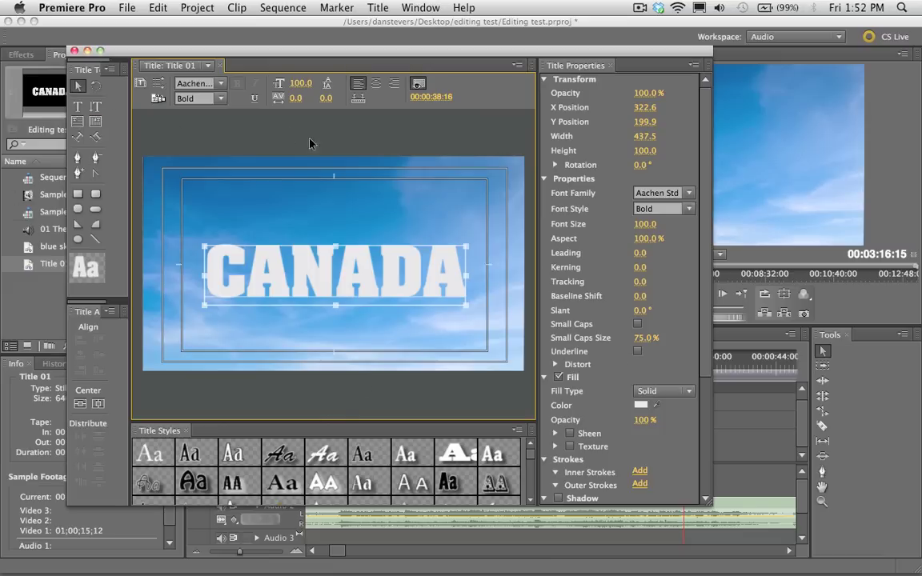
Step: Close the title editor, then place Title 01 on Video 2 over the blue sky image at 00:00:23:26 and preview it
left_click(75, 51)
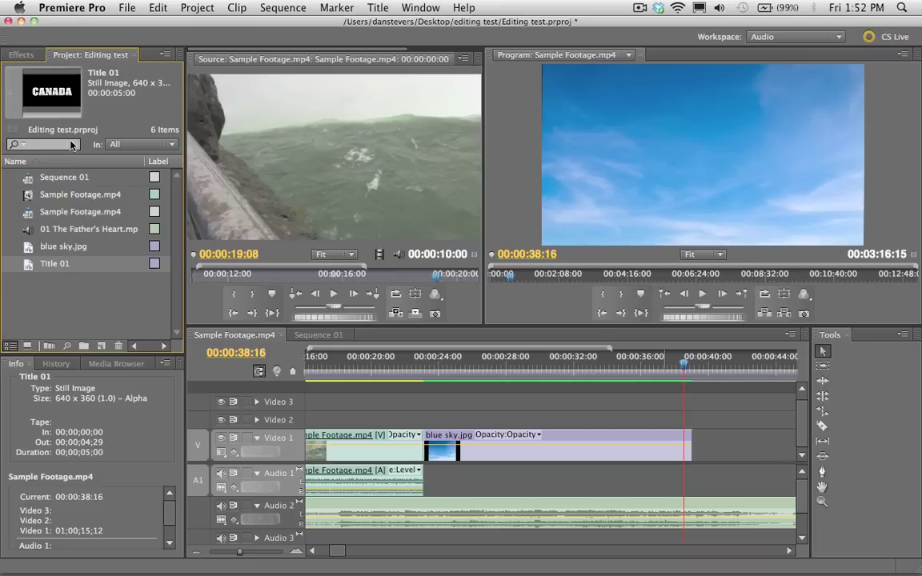
left_click_drag(28, 270, 440, 421)
left_click(462, 371)
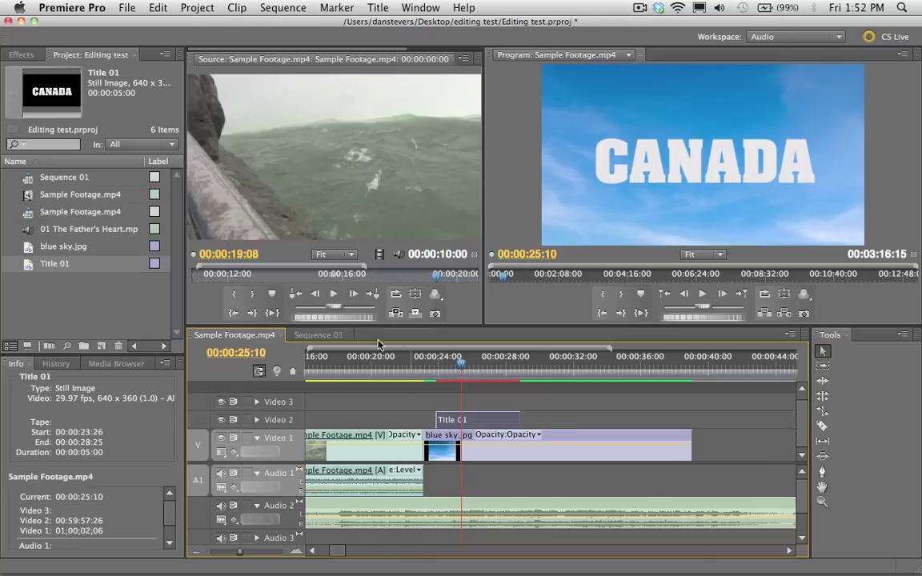
key("space")
key("space")
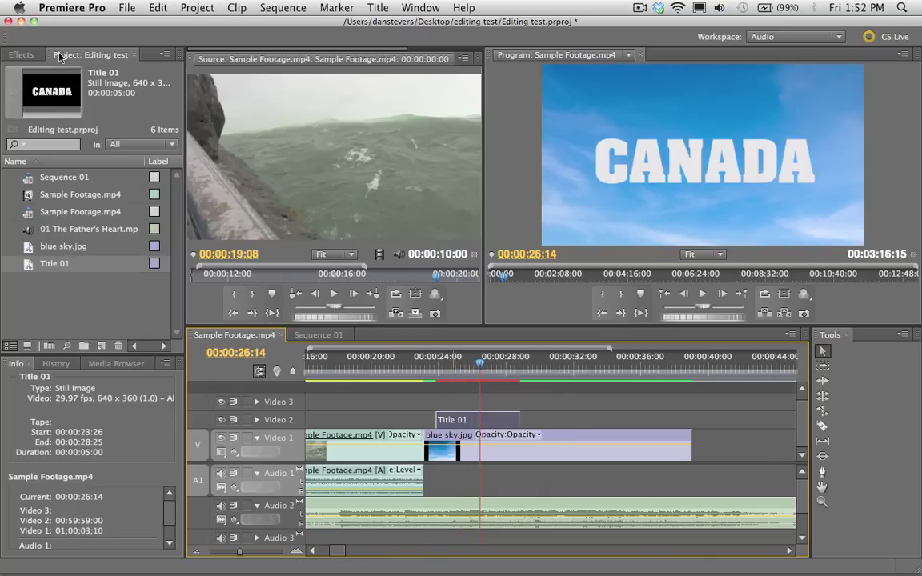
Step: Add Cross Dissolve transitions at both ends of Title 01 and lengthen both, the closing one to 00:00:01:17
left_click(21, 55)
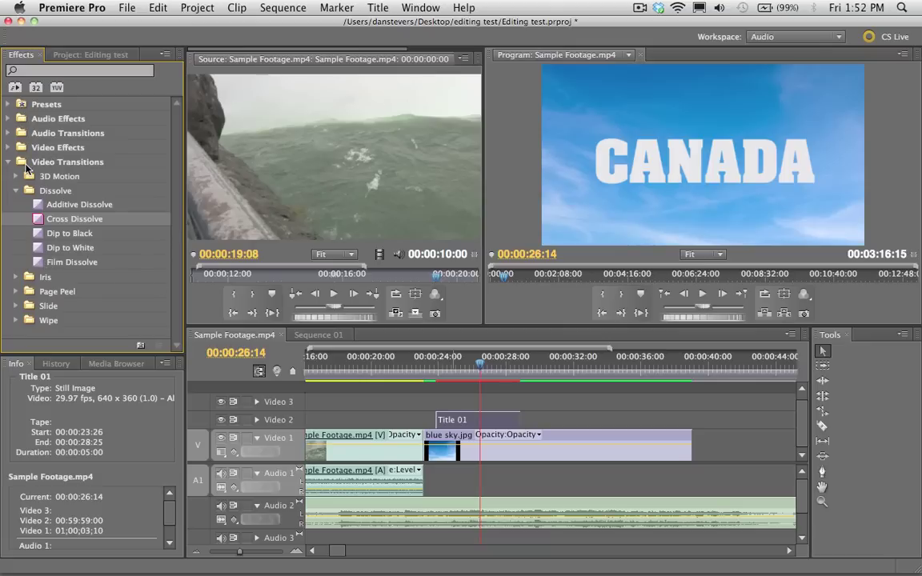
left_click_drag(36, 219, 441, 421)
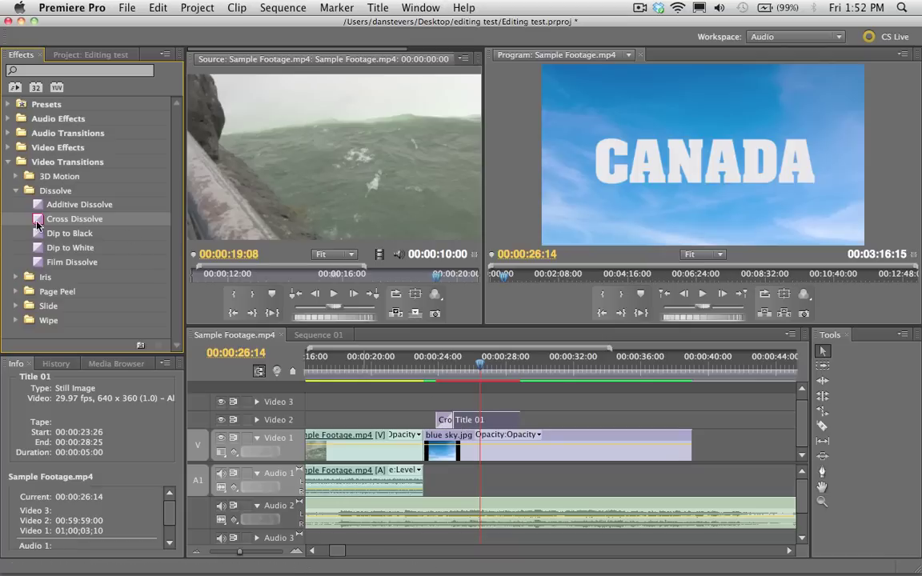
left_click_drag(36, 224, 517, 422)
left_click_drag(453, 420, 498, 419)
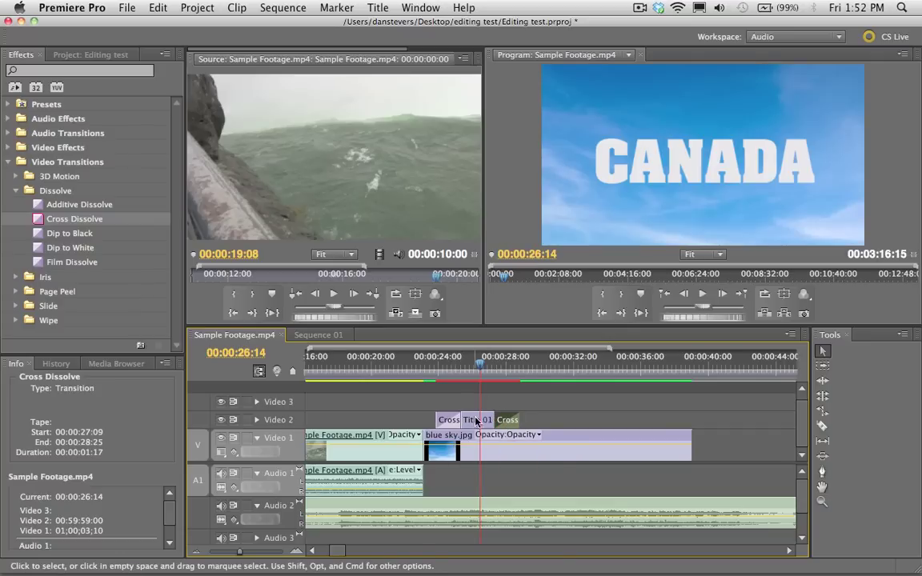
left_click(454, 394)
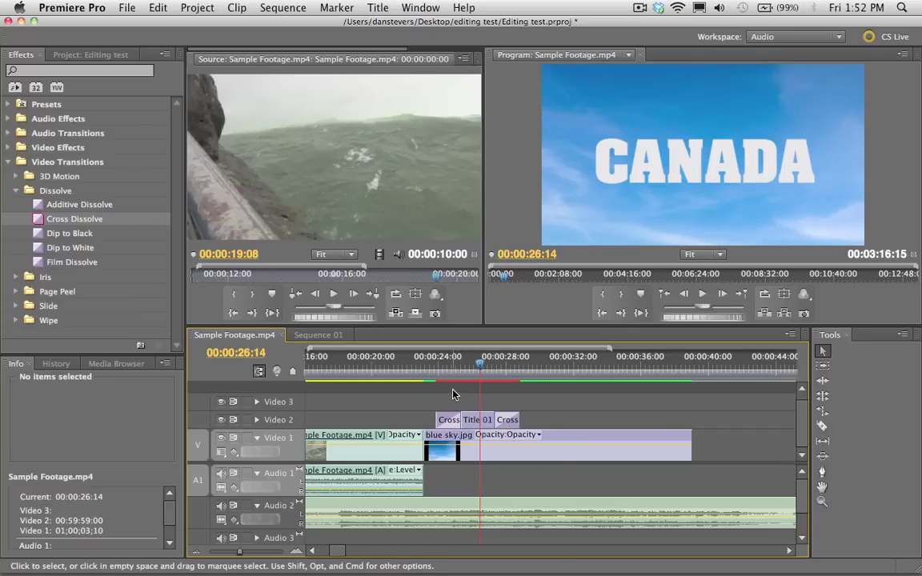
Step: Render the sequence preview and play it from 00:00:21:07 through the title's fades up to 00:00:29:14
key("Return")
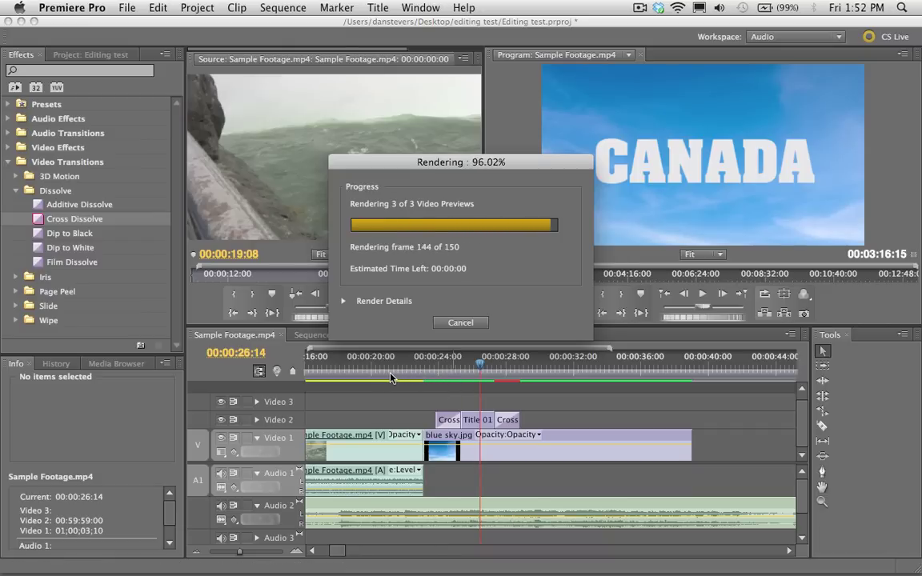
left_click(392, 369)
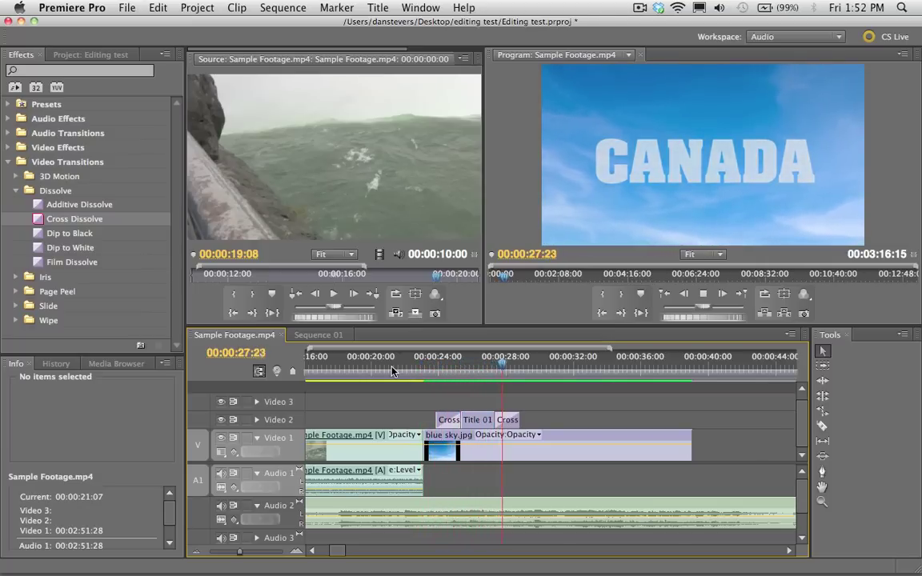
key("space")
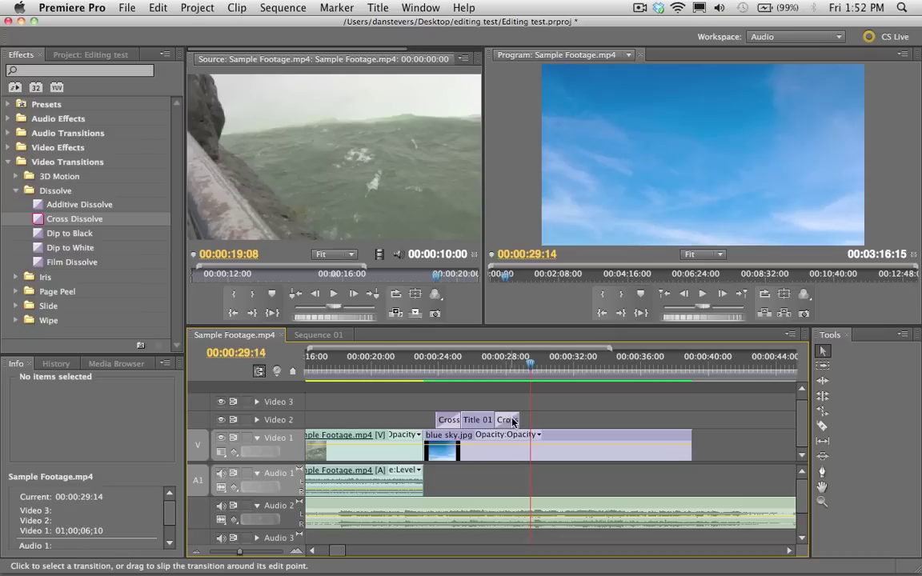
Step: Extend Title 01 to end at 00:00:31:17 and add a Scale keyframe of 100 at its start, 00:00:23:26
left_click_drag(519, 419, 565, 420)
left_click_drag(456, 370, 444, 375)
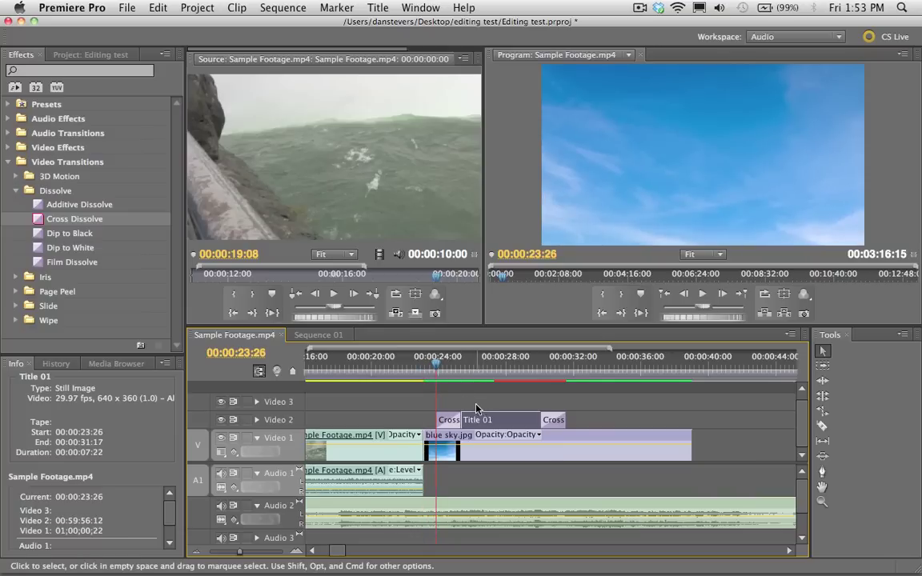
left_click_drag(348, 48, 442, 50)
left_click(412, 58)
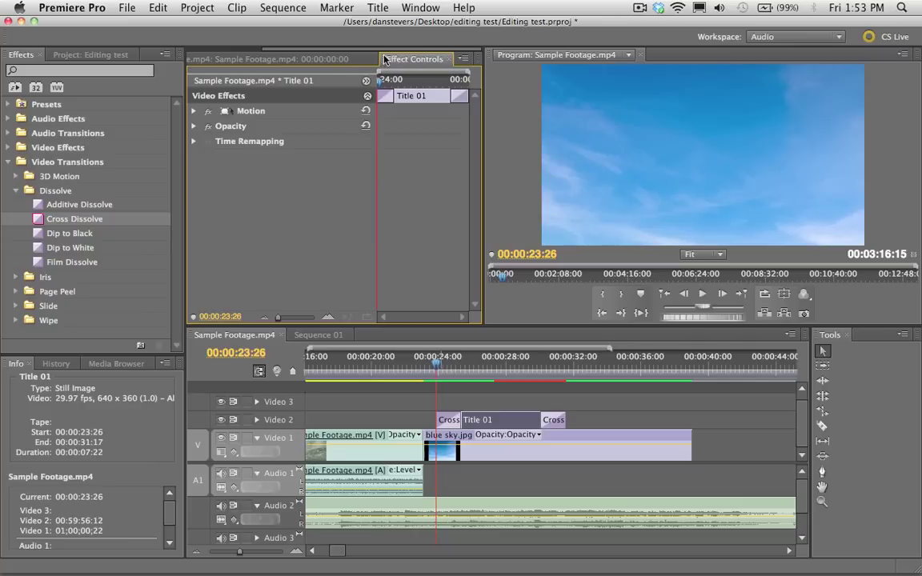
left_click(193, 110)
left_click(487, 366)
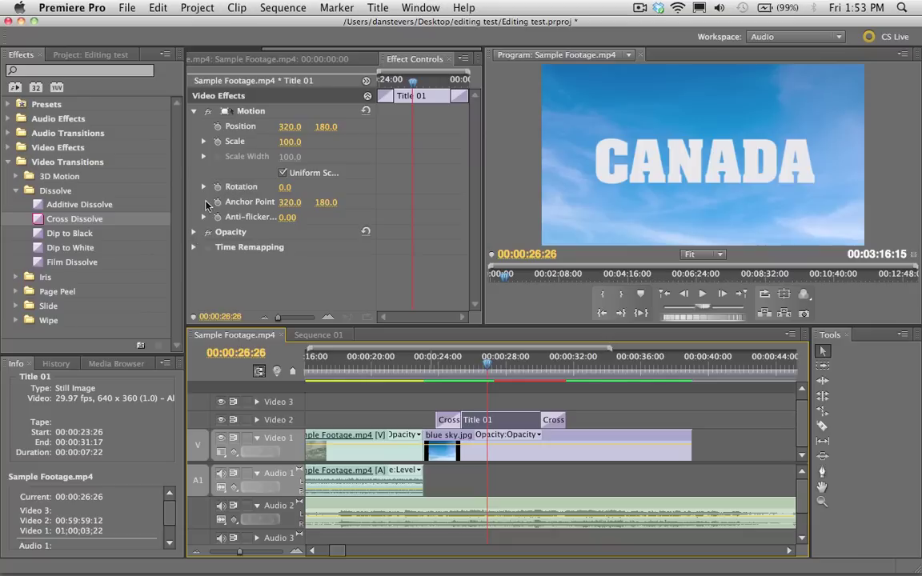
left_click_drag(494, 348, 436, 356)
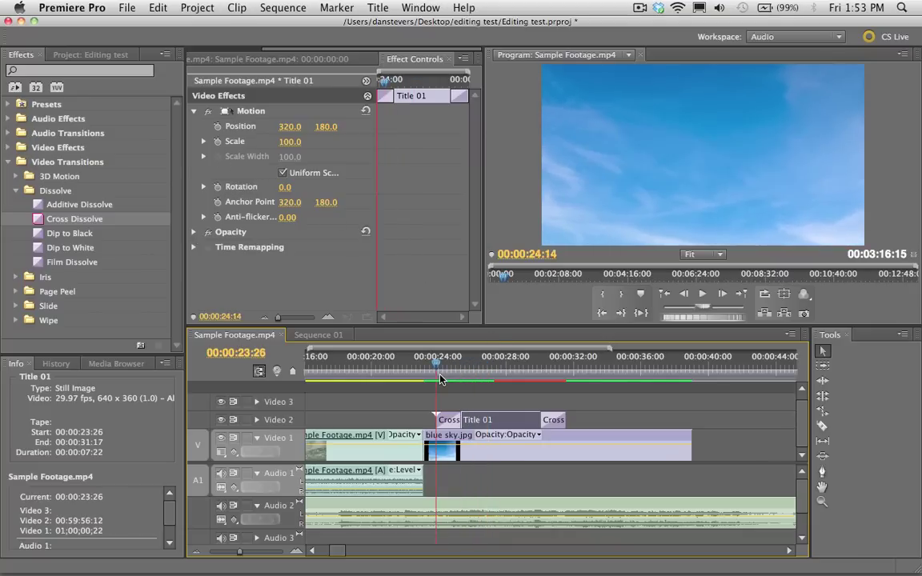
left_click(217, 142)
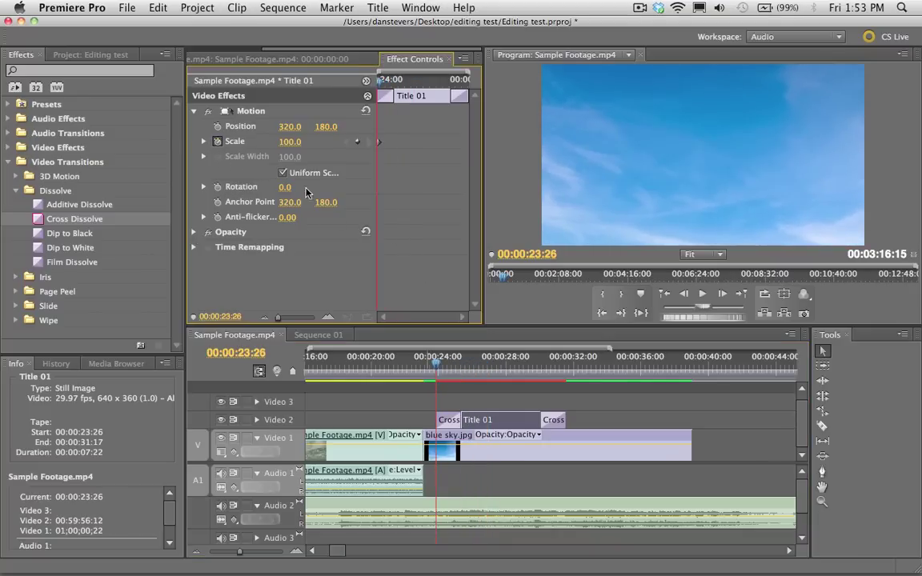
Step: Add a second Scale keyframe of 110 to Title 01 at its end, 00:00:31:17
left_click_drag(549, 373, 565, 375)
key("Left")
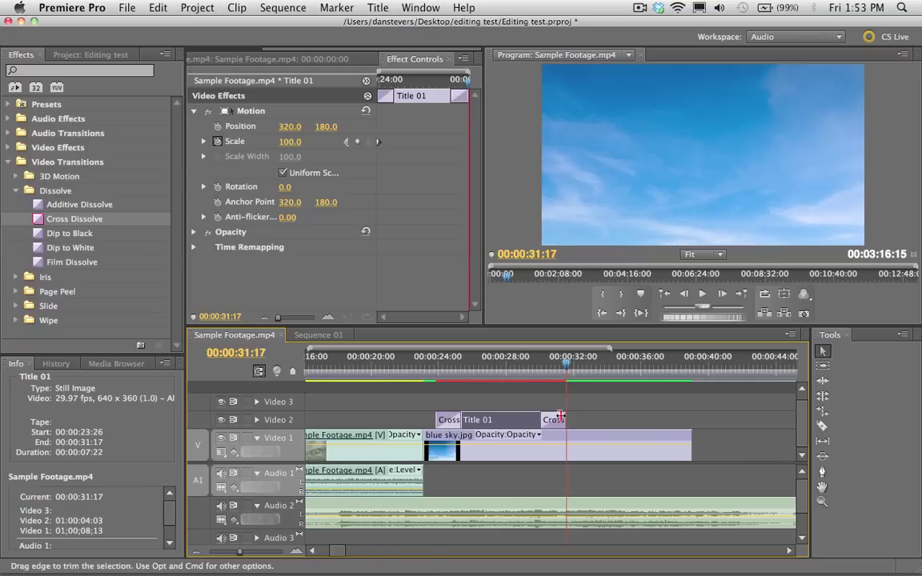
left_click(527, 406)
left_click(522, 419)
left_click(291, 142)
type("1")
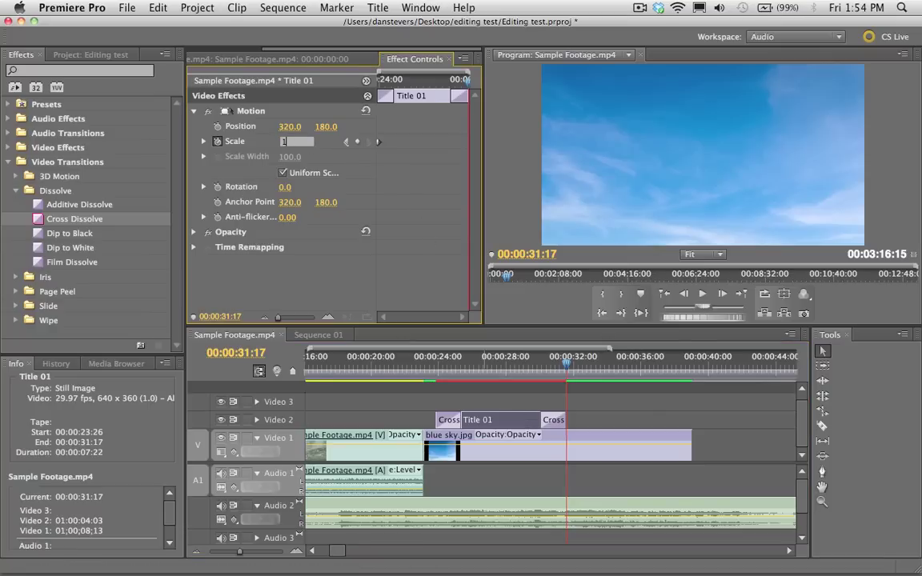
type("10")
key("Return")
Step: Check the scaled title at 00:00:27:19 and enlarge the program monitor in both directions
mouse_move(495, 382)
left_mouse_down()
mouse_move(454, 380)
mouse_move(502, 381)
left_mouse_up()
left_click_drag(483, 207, 367, 208)
left_click_drag(397, 325, 397, 391)
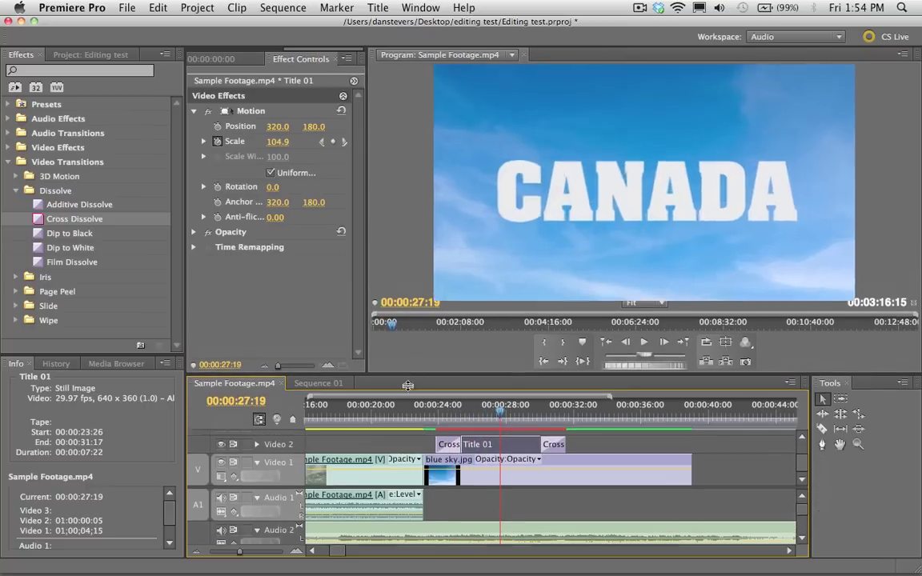
Step: Render the sequence preview again and play it from 00:00:19:23 through the growing CANADA title
left_click_drag(501, 429, 392, 438)
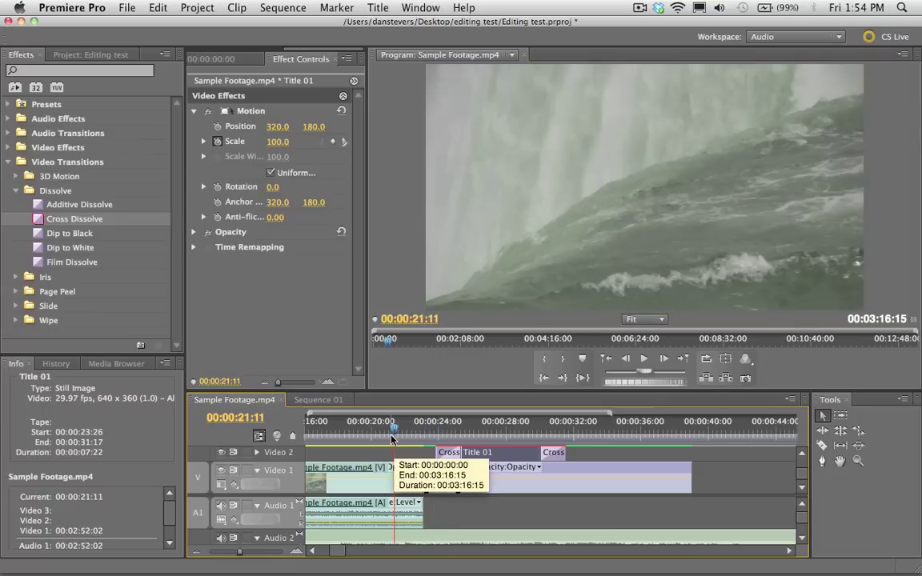
key("Return")
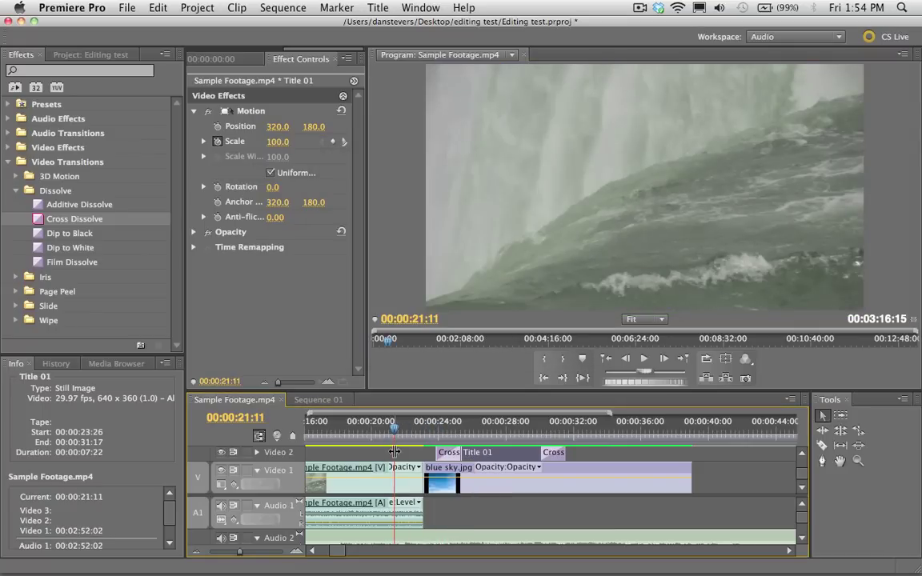
left_click(369, 424)
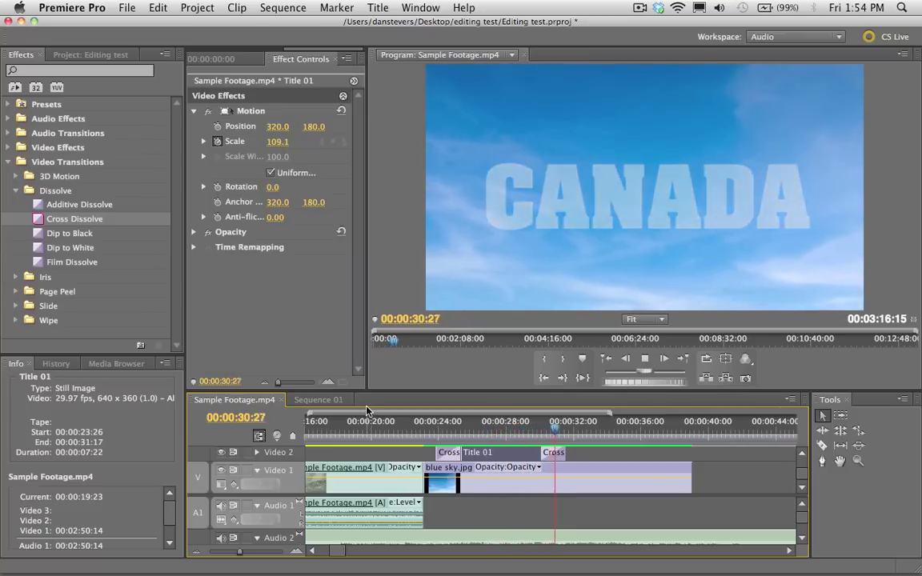
Step: Trim blue sky.jpg to end at 00:00:32:27, add a Cross Dissolve to its end and lengthen that transition
left_click_drag(692, 472, 597, 470)
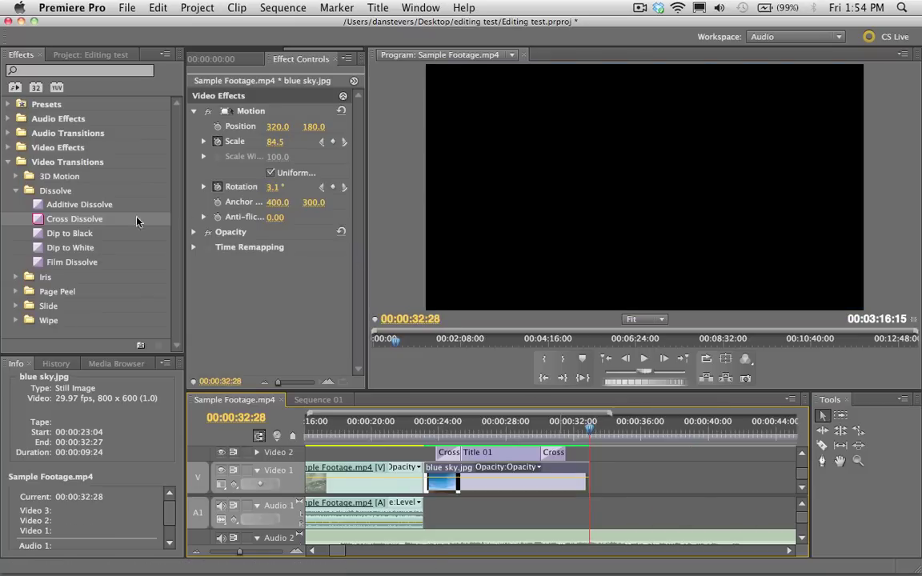
left_click_drag(40, 221, 553, 471)
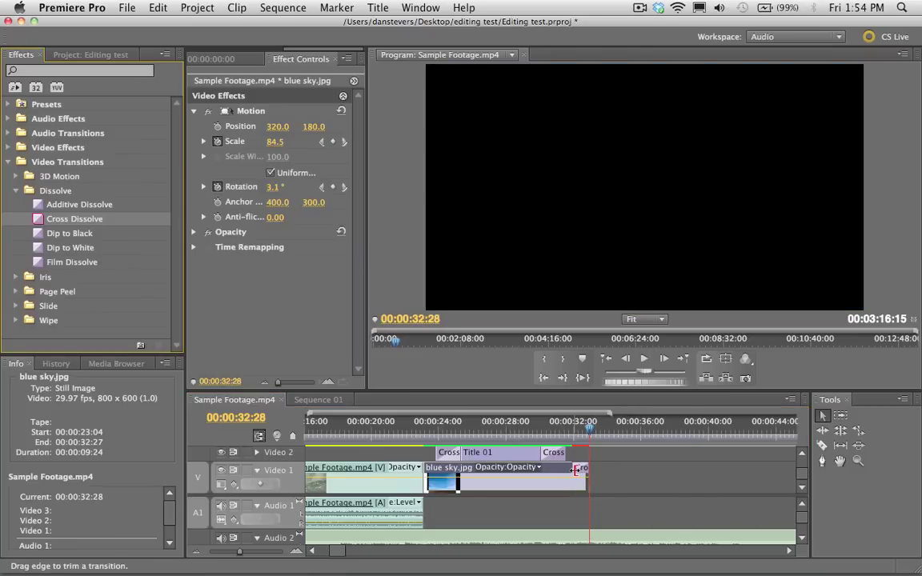
left_click(638, 465)
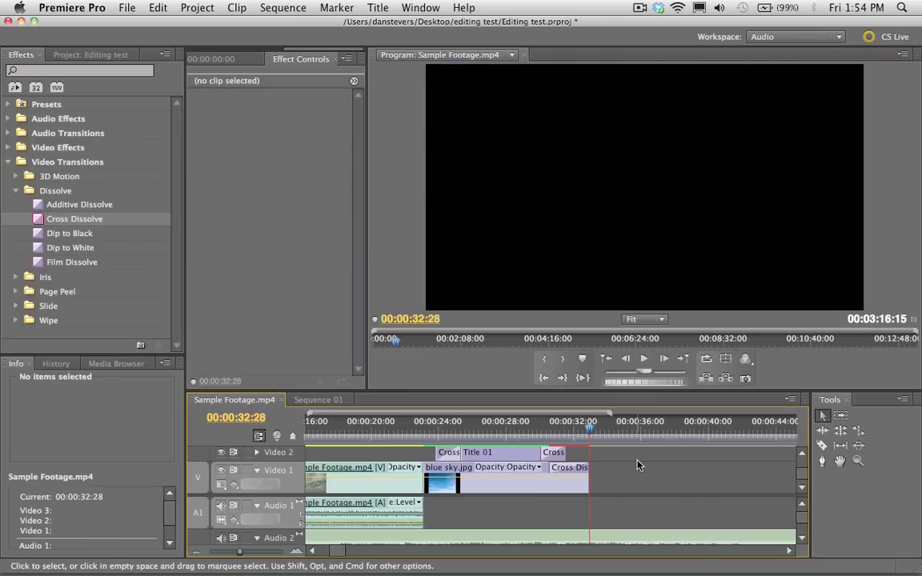
Step: Render the preview and play the closing fade to black from 00:00:29:28 to 00:00:34:19
key("Return")
left_click(541, 432)
key("space")
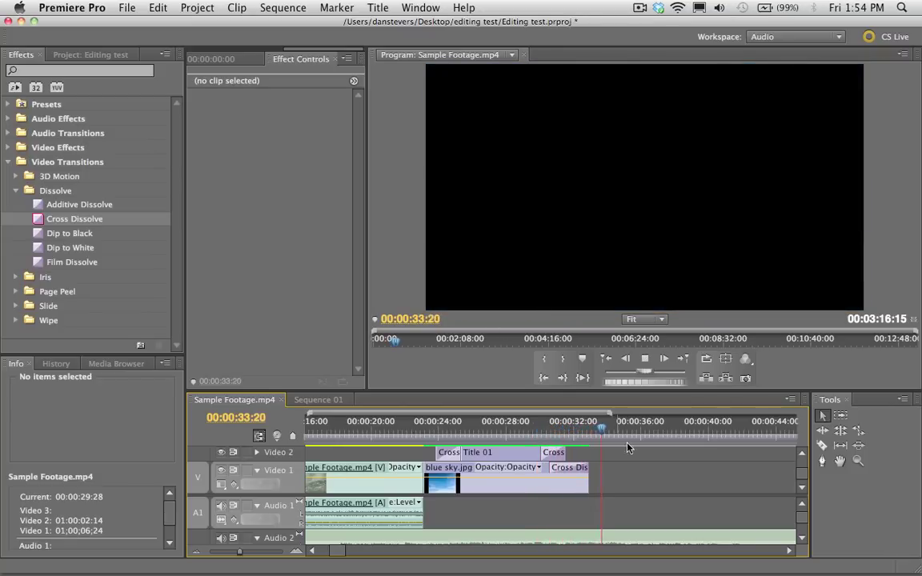
scroll(803, 516, "down", 2)
key("space")
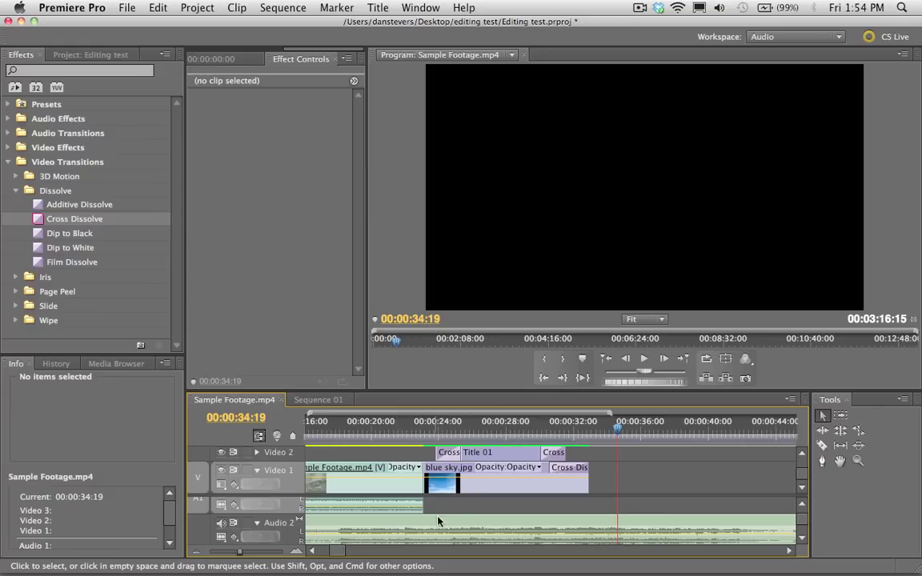
Step: Split the music clip on Audio 2 at 00:00:34:28 and delete the part after the cut
left_click(622, 432)
key("c")
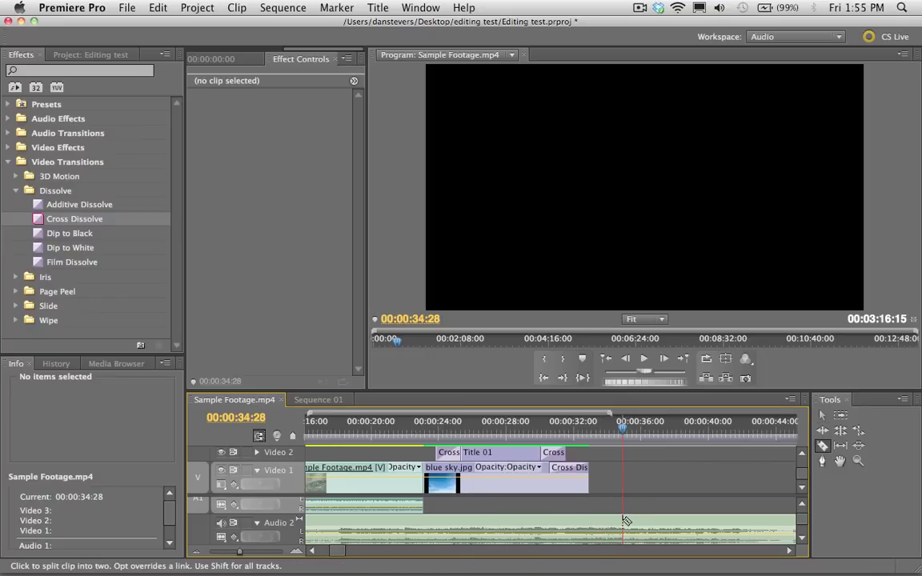
left_click(625, 526)
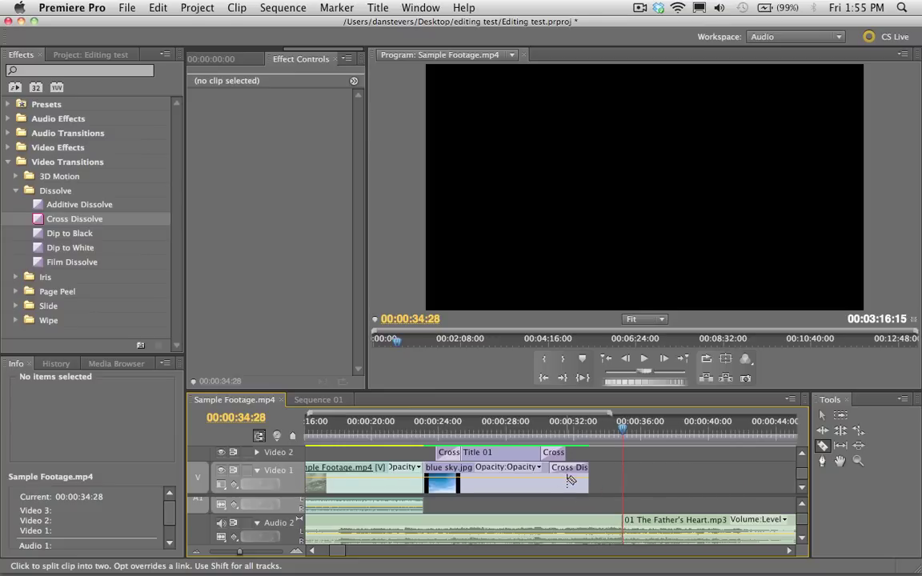
key("v")
left_click(638, 525)
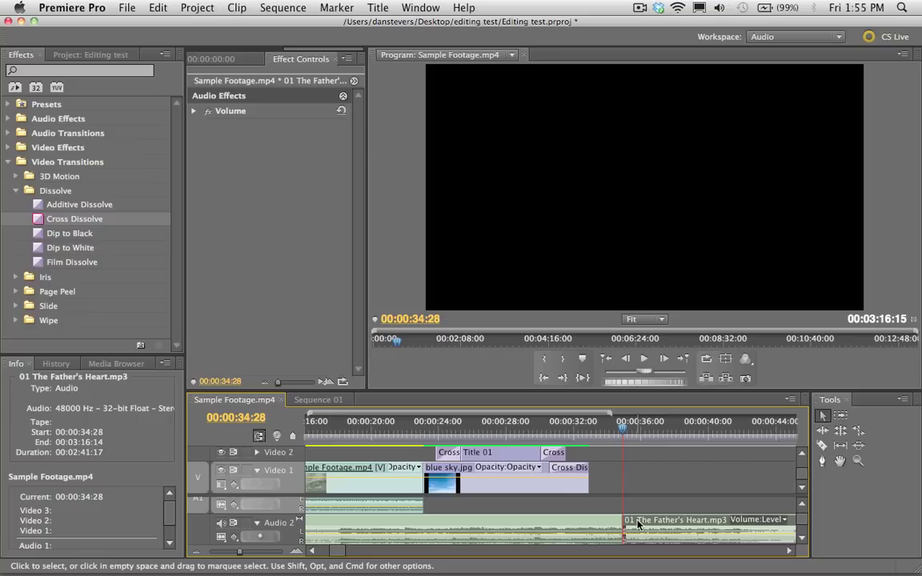
key("Delete")
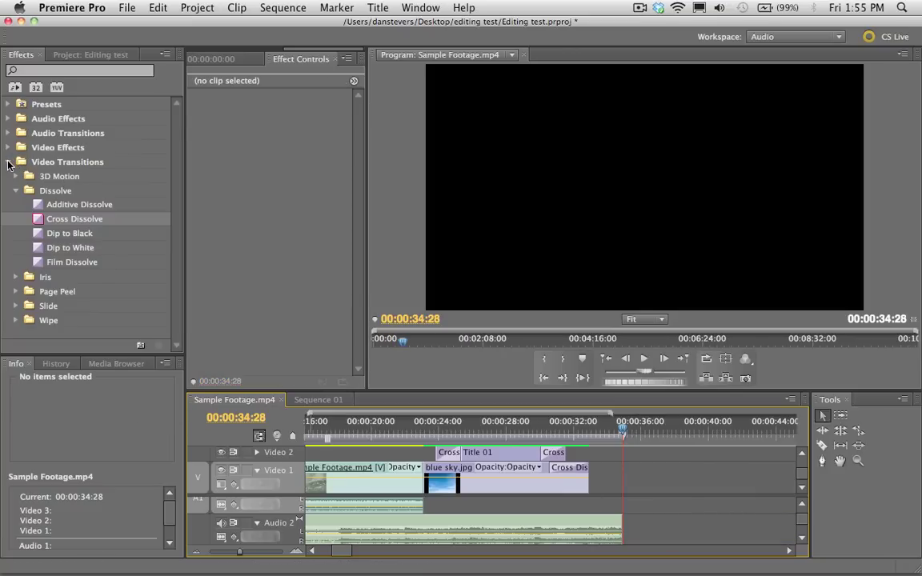
Step: Add a Constant Gain crossfade to the end of the music clip with a duration of 00:00:02:24
left_click(9, 163)
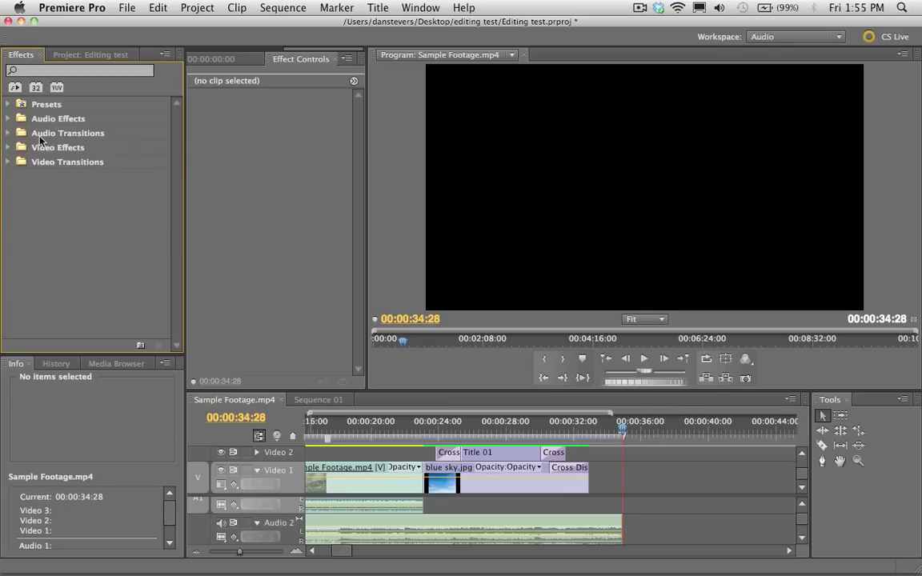
left_click(10, 133)
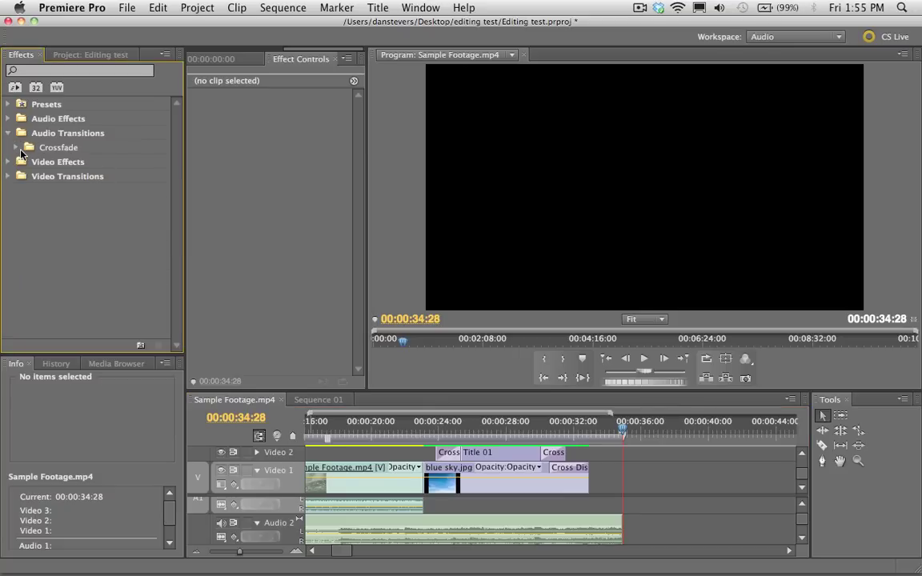
left_click(16, 148)
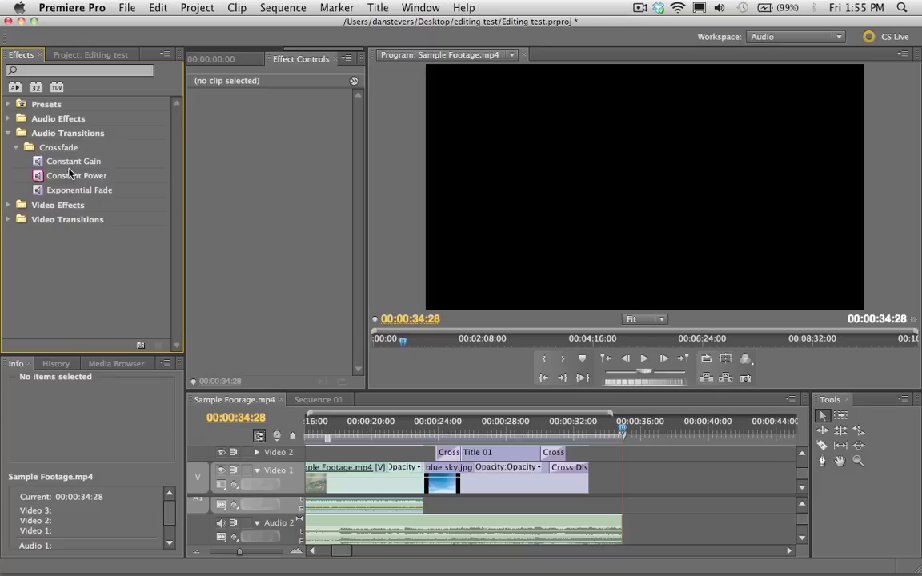
left_click_drag(37, 163, 578, 519)
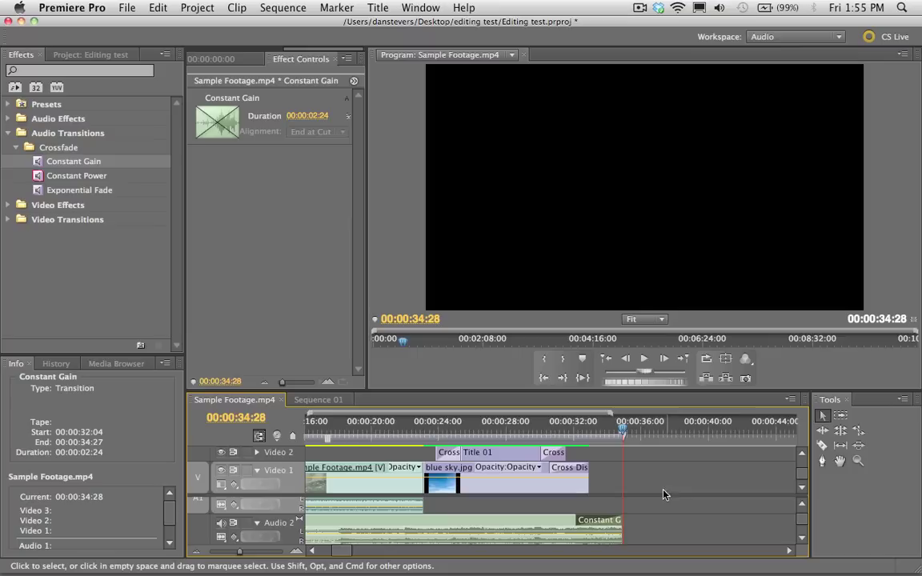
Step: Move the playhead to 00:00:30:08 and lengthen the music's Constant Gain fade to 00:00:03:17
scroll(669, 494, "right", 2)
left_click(556, 436)
left_click_drag(556, 436, 530, 435)
left_click_drag(561, 521, 549, 522)
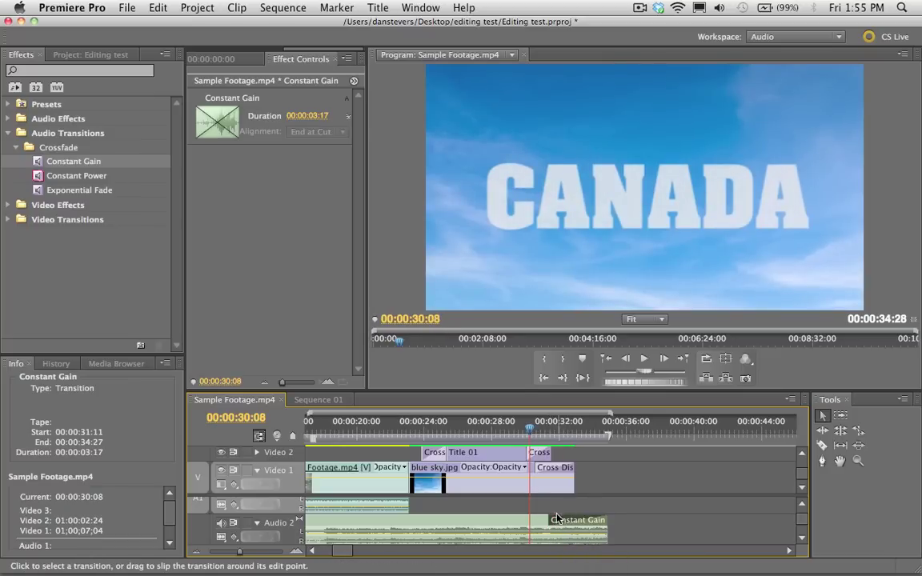
Step: Extend the work area past the music's end and play the closing fades from 00:00:28:26 to the end of the sequence
left_click_drag(530, 433, 506, 433)
left_click_drag(607, 438, 635, 441)
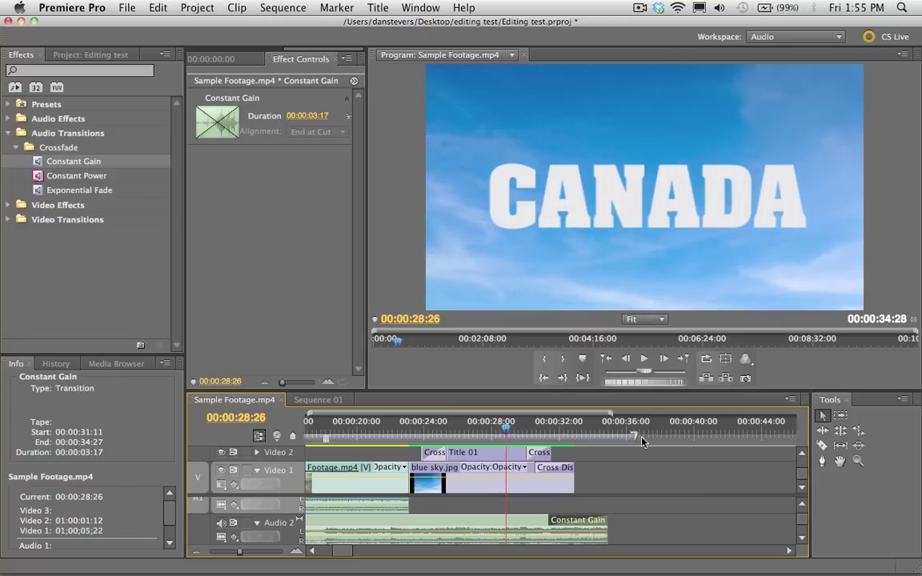
key("space")
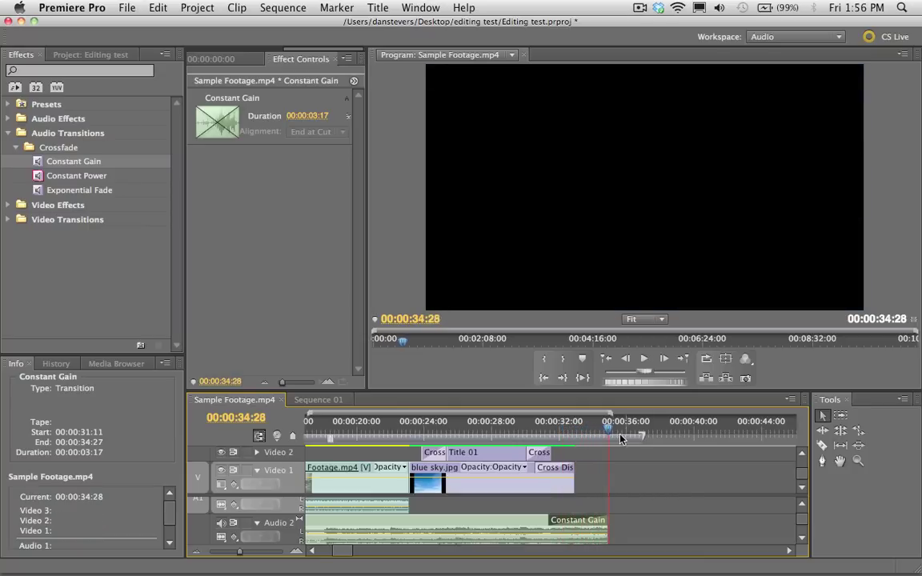
Step: Copy the last waterfall clip before blue sky.jpg on Video 1 and paste the copy at 00:00:48:22
left_click_drag(591, 436, 343, 424)
left_click_drag(238, 555, 232, 552)
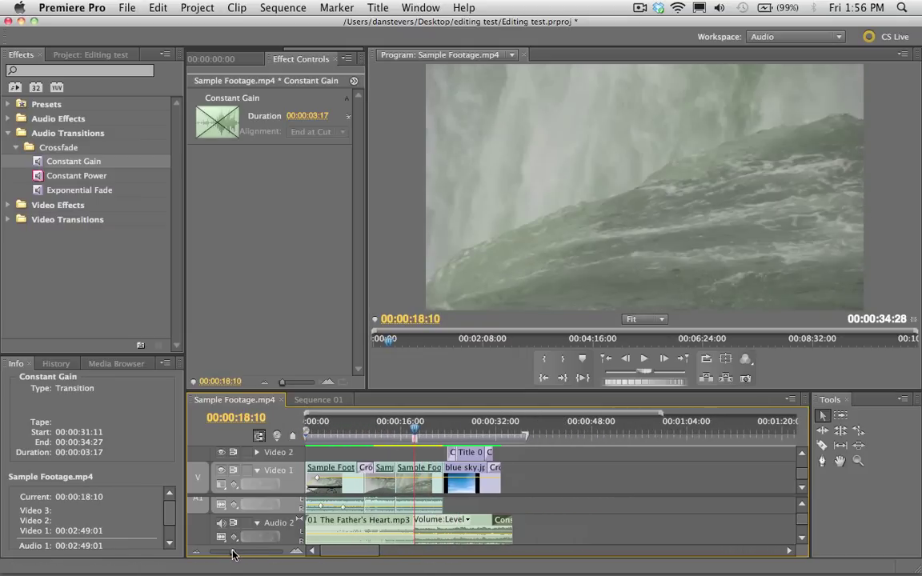
left_click(418, 475)
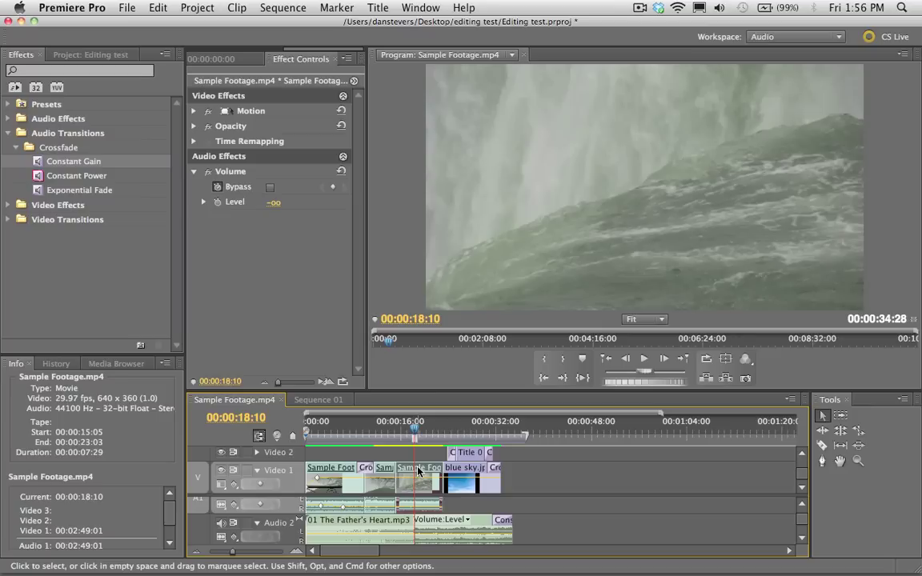
key("shift+Left")
key("shift+Left")
key("shift+Left")
key("shift+Left")
key("shift+Left")
key("shift+Left")
key("shift+Left")
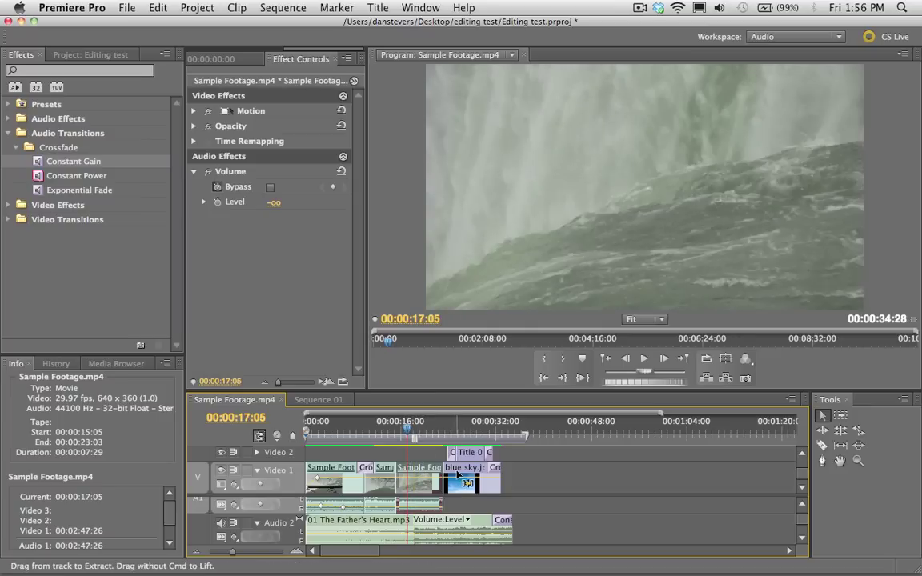
left_click(595, 430)
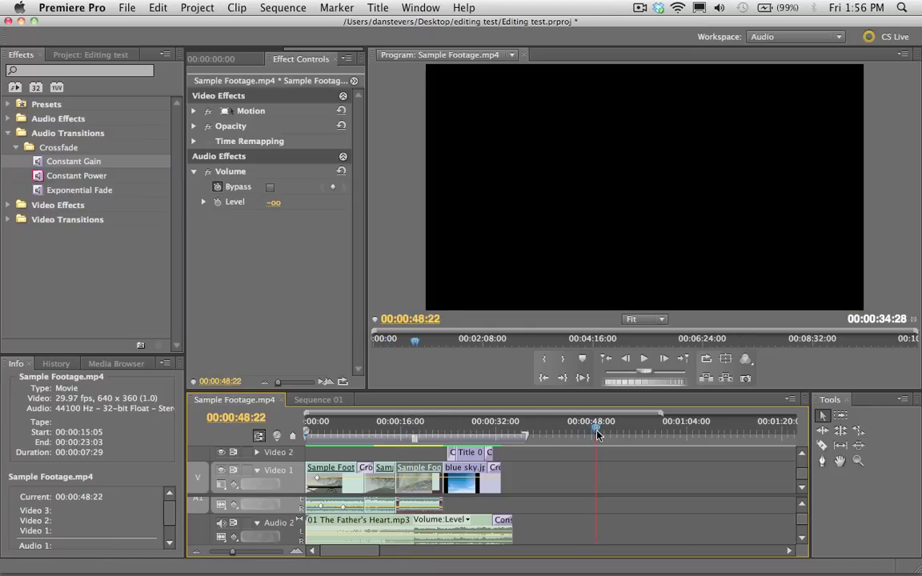
key("super+v")
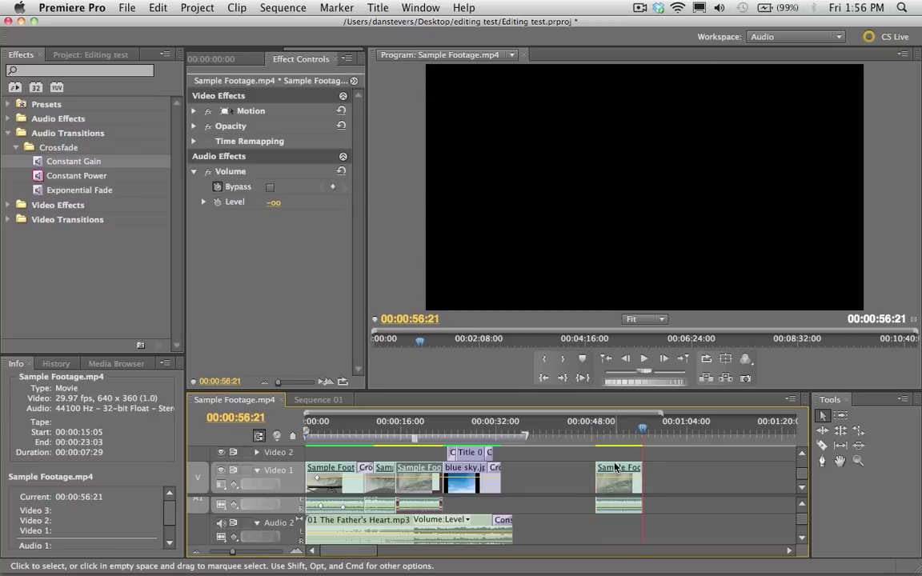
Step: Set the pasted waterfall clip's speed to 50%
left_click(622, 472)
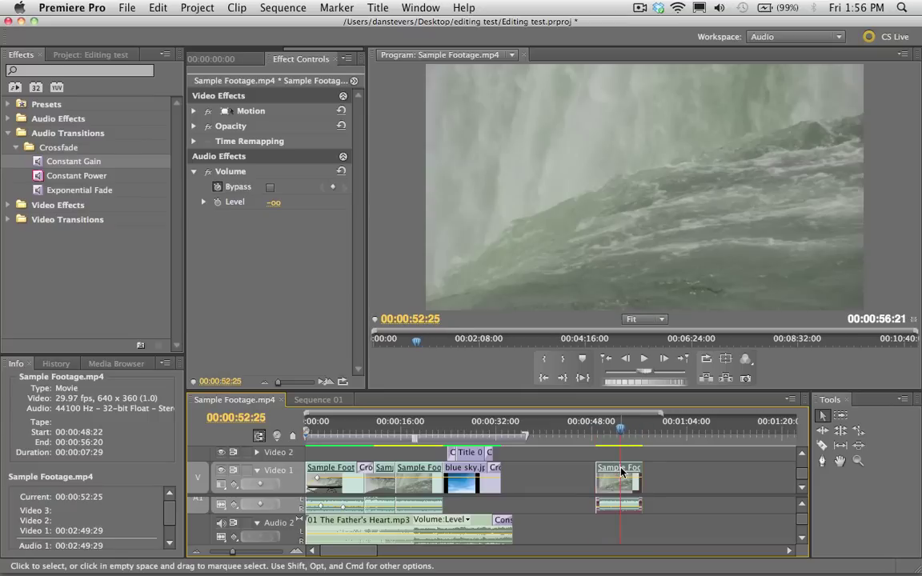
right_click(622, 470)
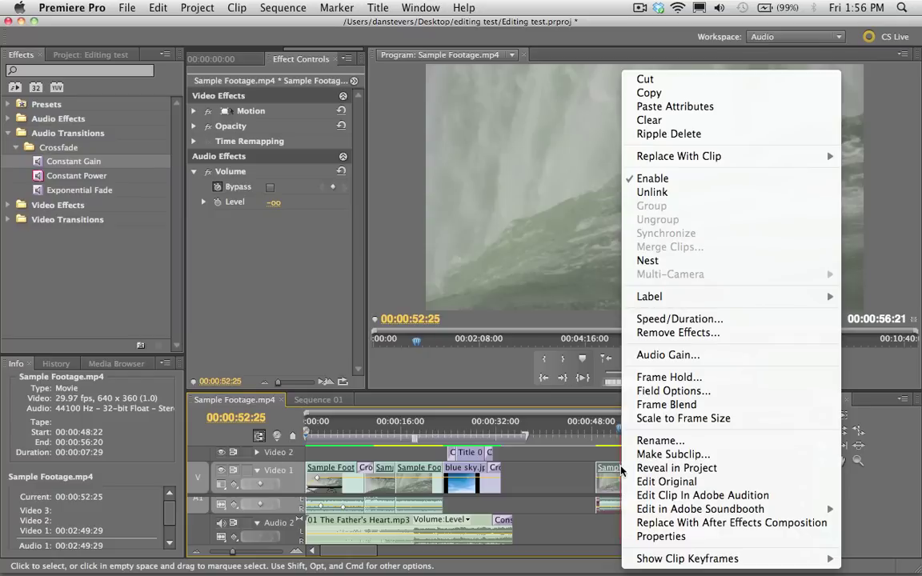
left_click(679, 318)
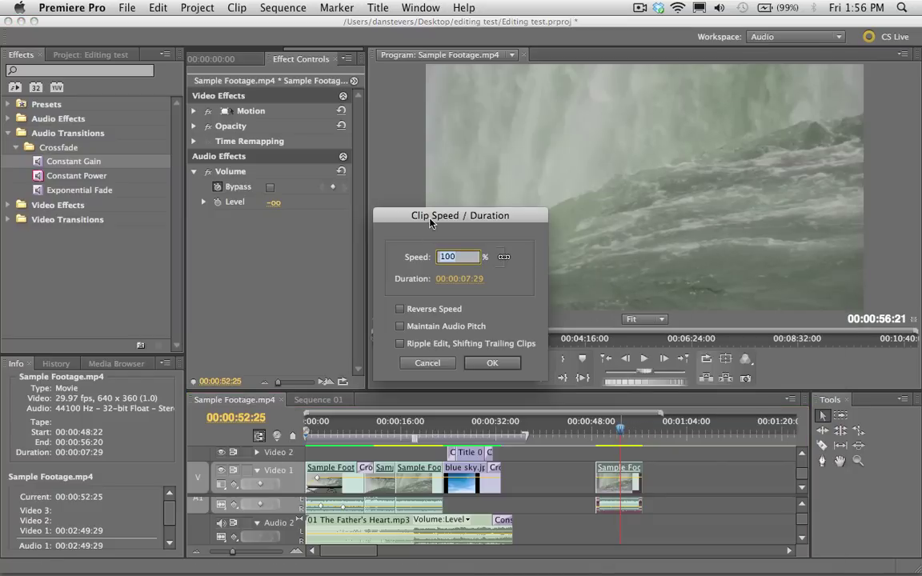
left_click_drag(431, 224, 483, 283)
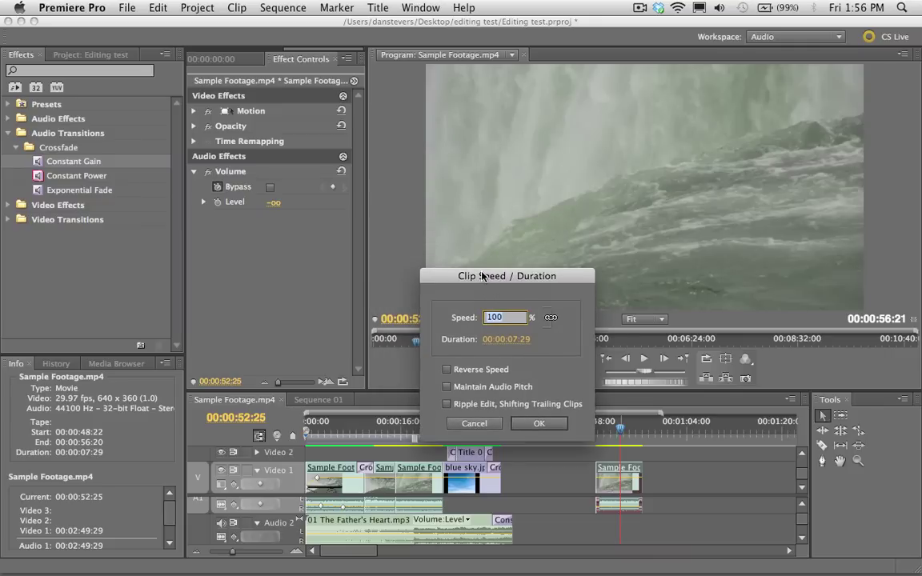
left_click_drag(483, 276, 450, 304)
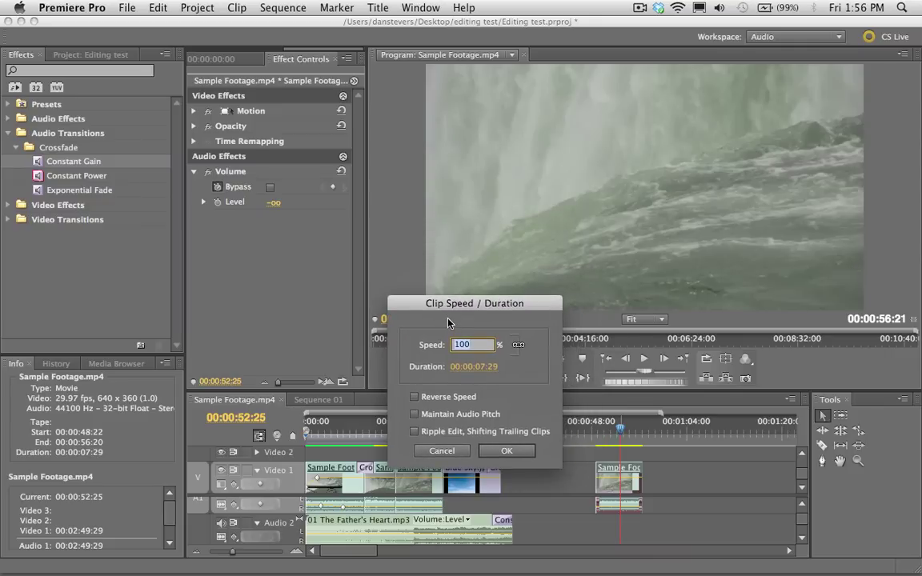
type("50")
left_click(505, 451)
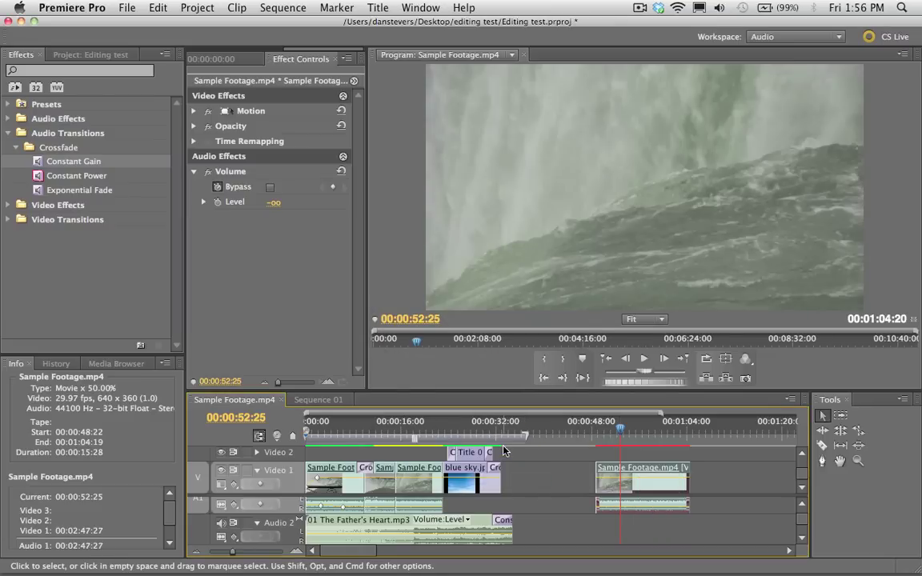
left_click(624, 437)
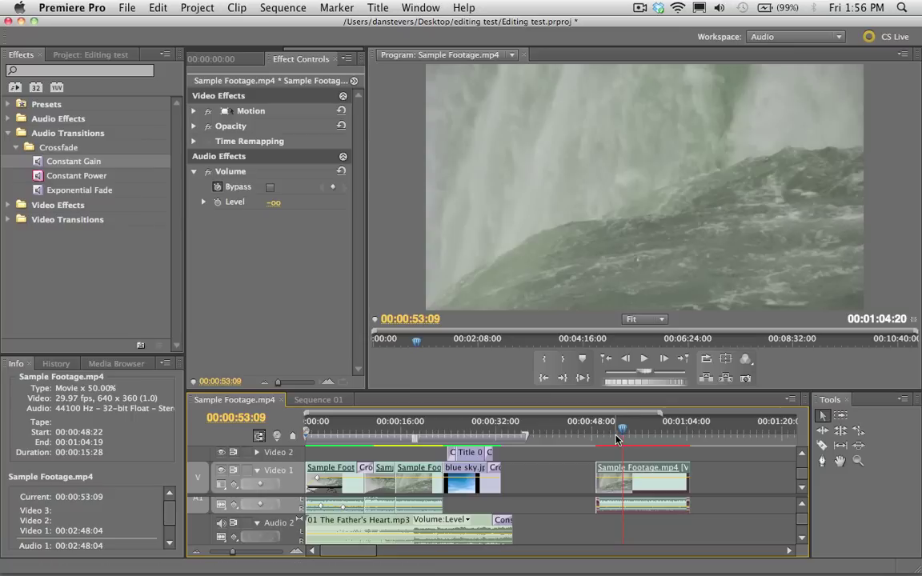
left_click(615, 437)
right_click(641, 470)
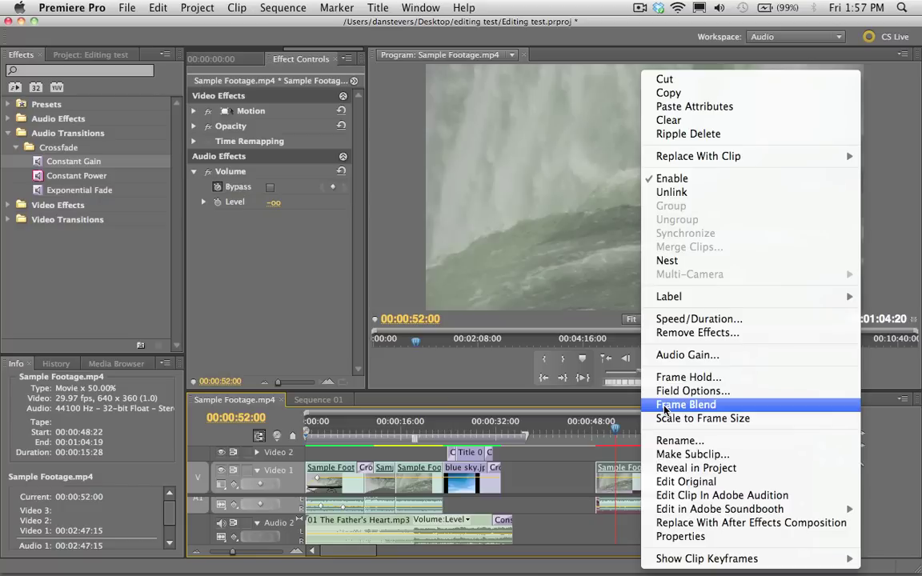
key("Escape")
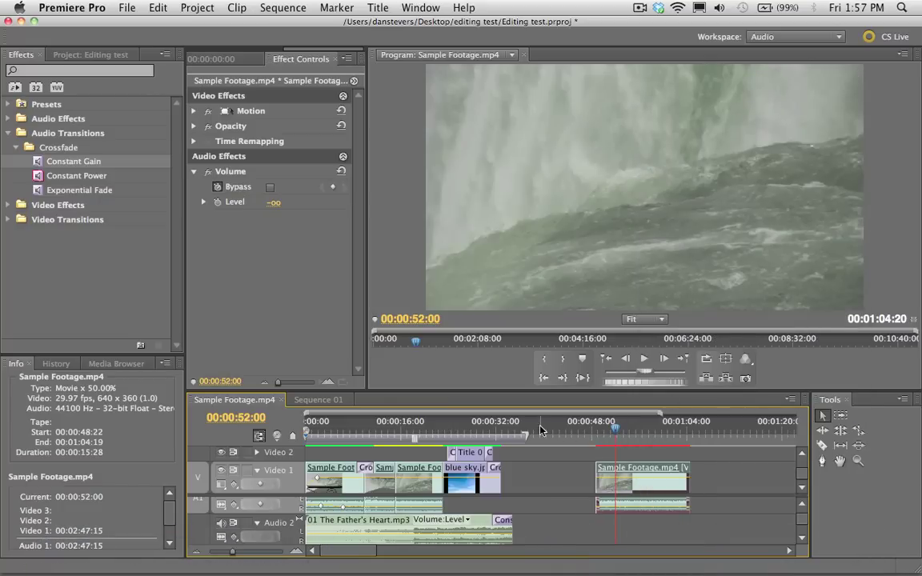
Step: Extend the work area's end to 00:01:18:03, past the slowed clip, and render the preview
left_click_drag(526, 437, 412, 437)
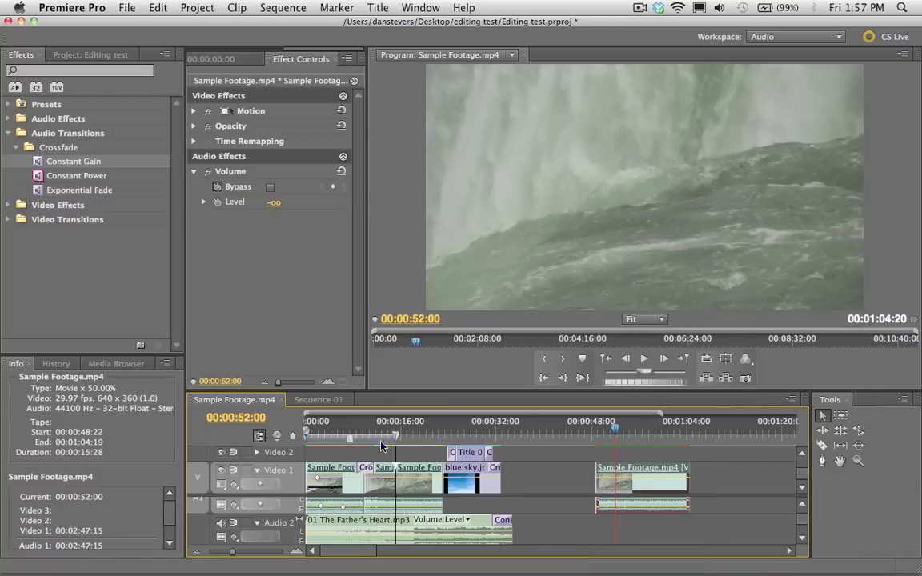
left_click_drag(324, 445, 513, 436)
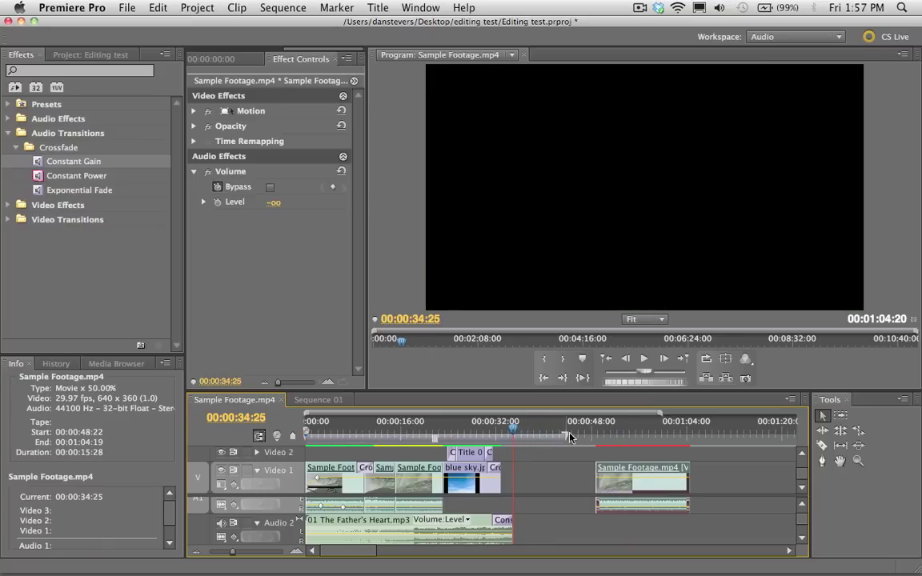
left_click_drag(524, 435, 493, 434)
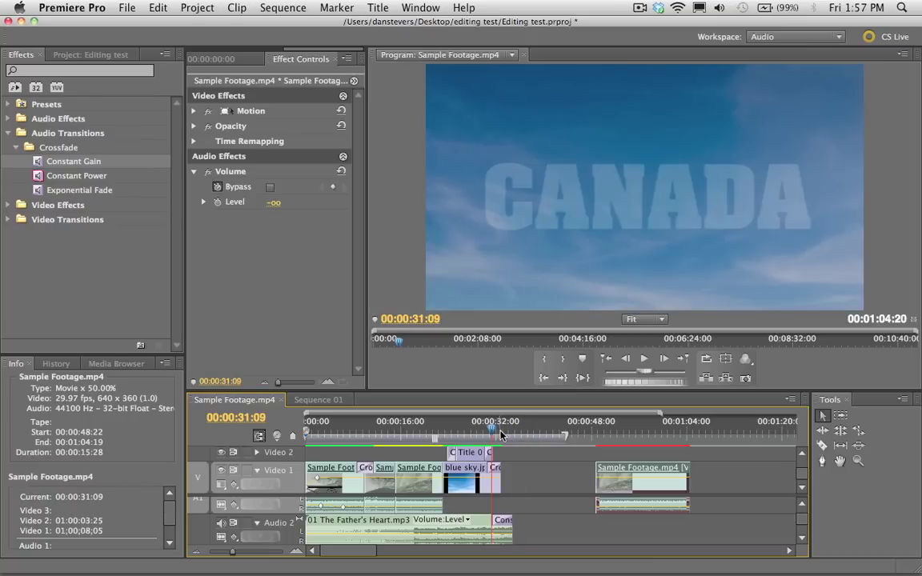
left_click_drag(577, 437, 552, 452)
left_click_drag(641, 439, 722, 442)
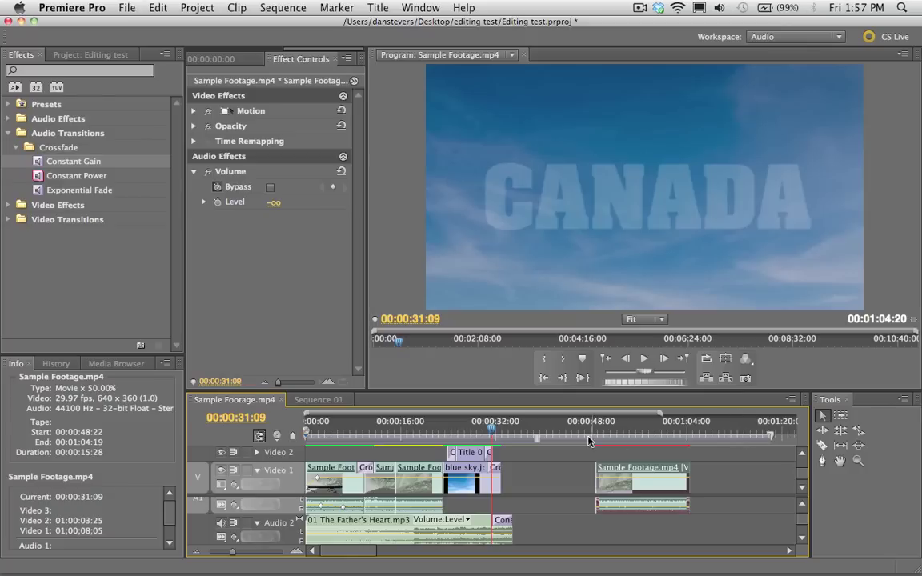
left_click(650, 426)
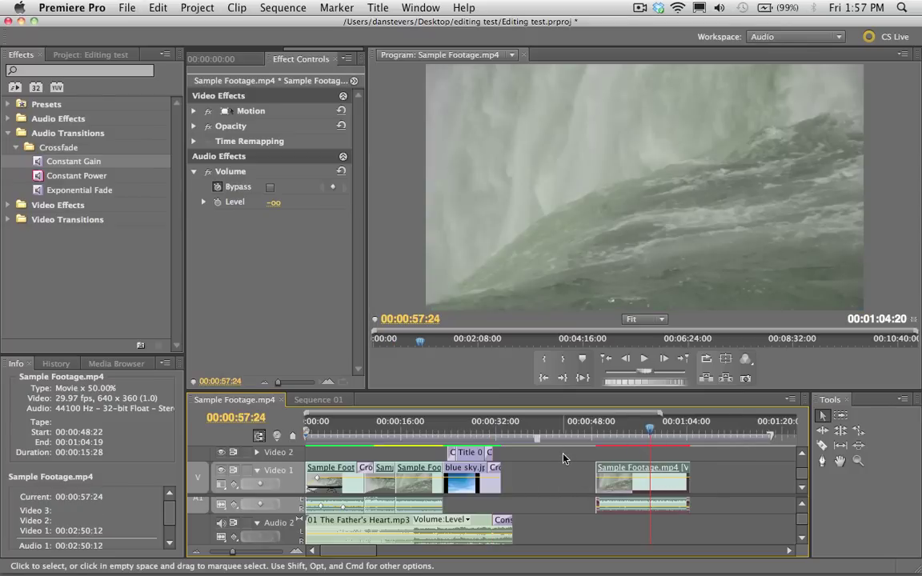
key("Return")
Step: Play the half-speed waterfall clip from 00:00:48:00
left_click(590, 432)
left_click_drag(590, 433, 594, 432)
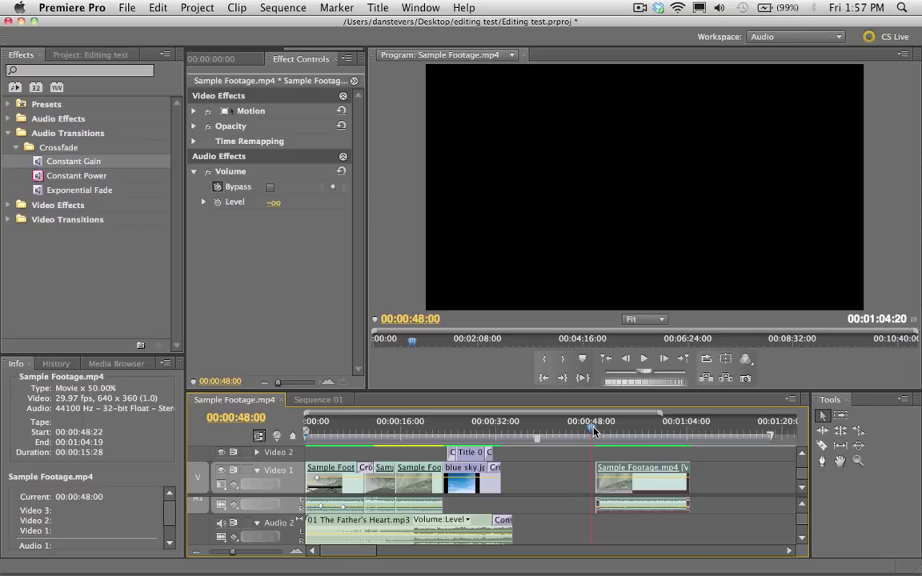
key("space")
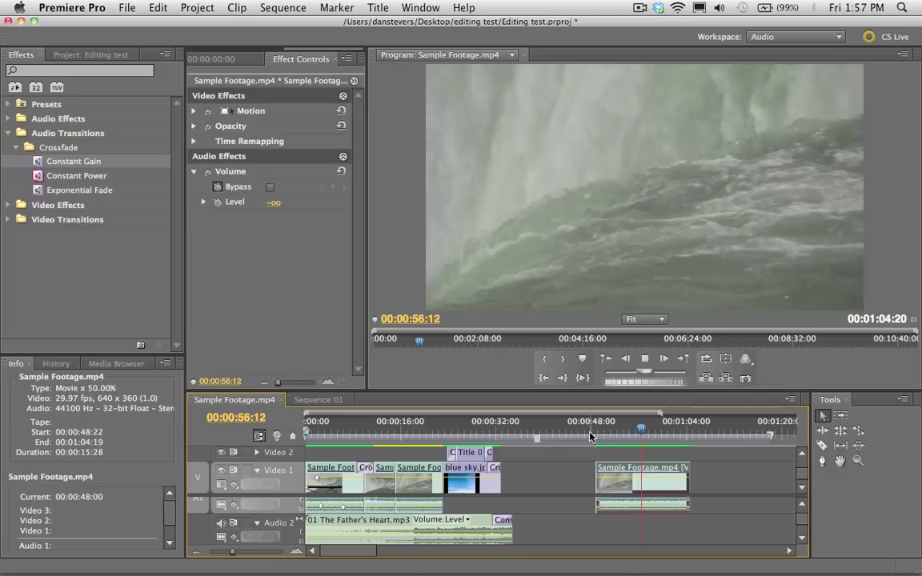
Step: Set the pasted waterfall clip's speed to 75%
left_click(616, 472)
right_click(616, 472)
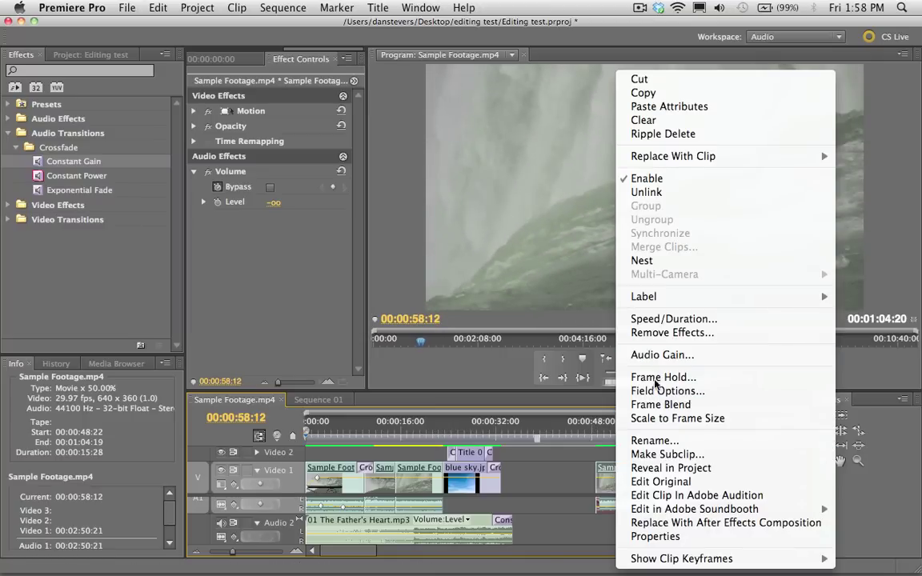
left_click(658, 320)
type("75")
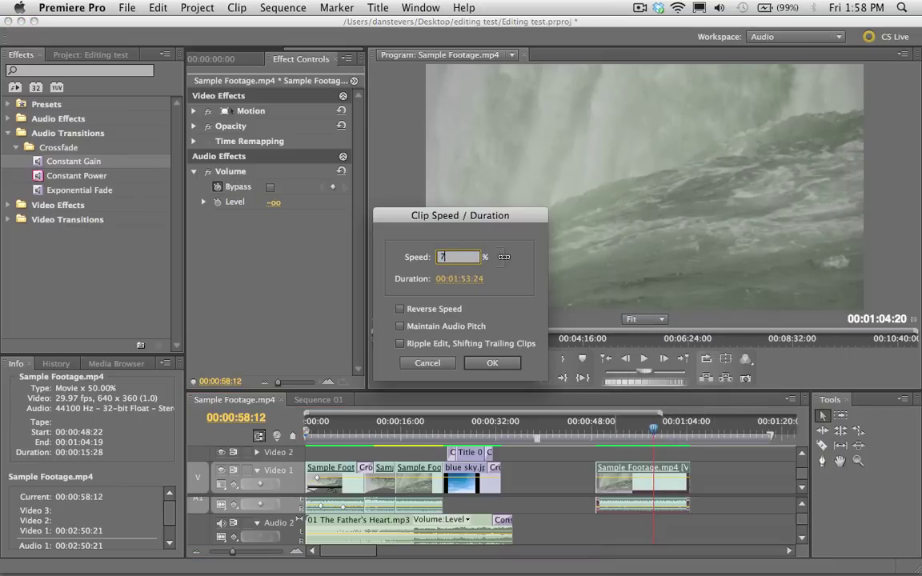
left_click(493, 366)
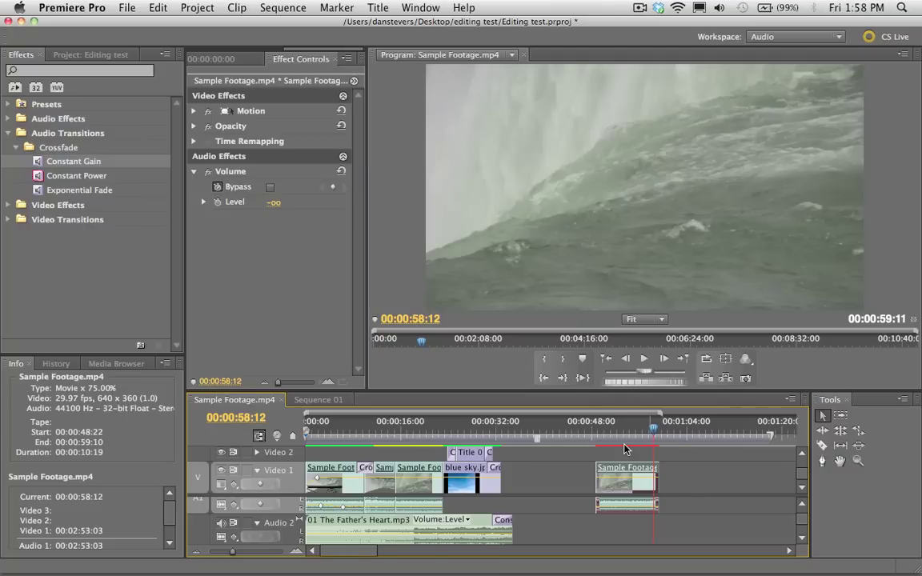
Step: Render the preview of the 75% speed clip and play it from 00:00:48:22 to 00:00:52:07
left_click(615, 439)
key("Return")
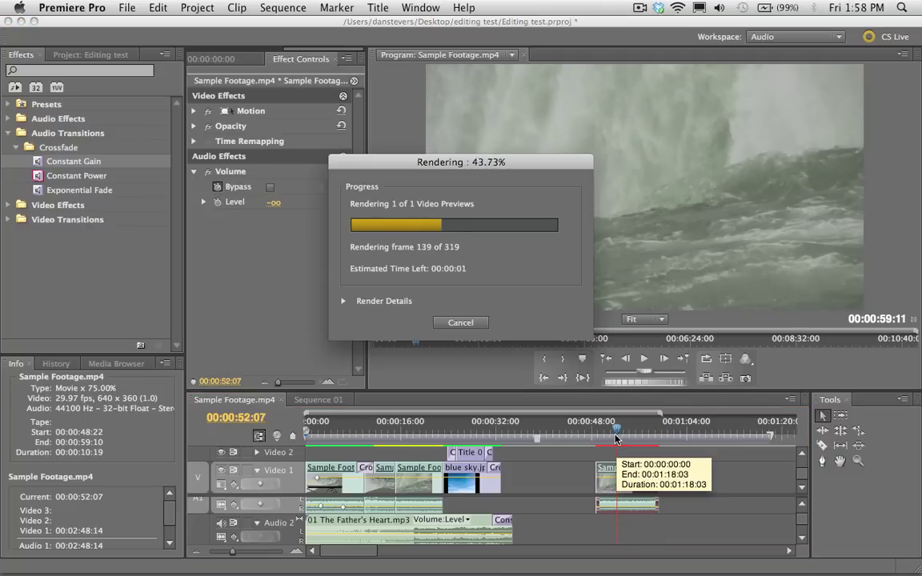
left_click_drag(616, 439, 599, 436)
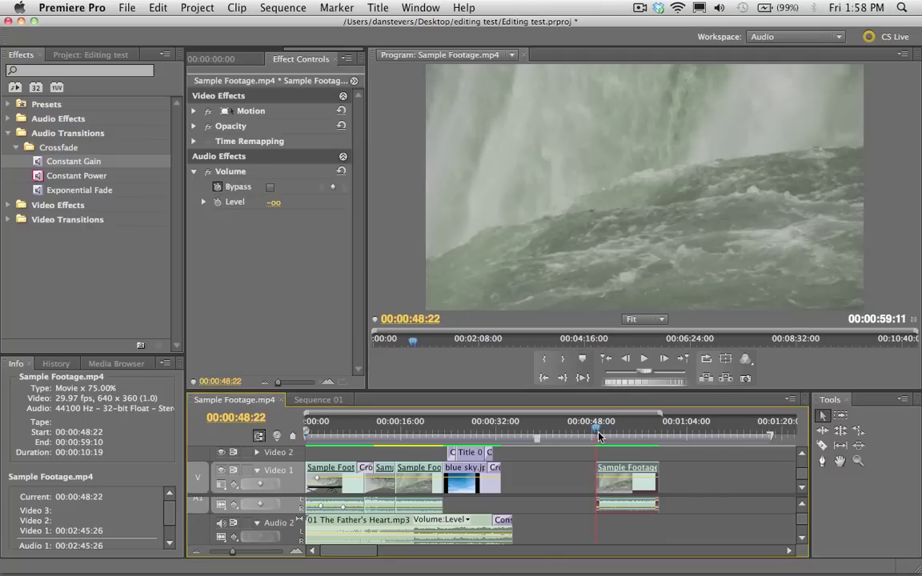
key("space")
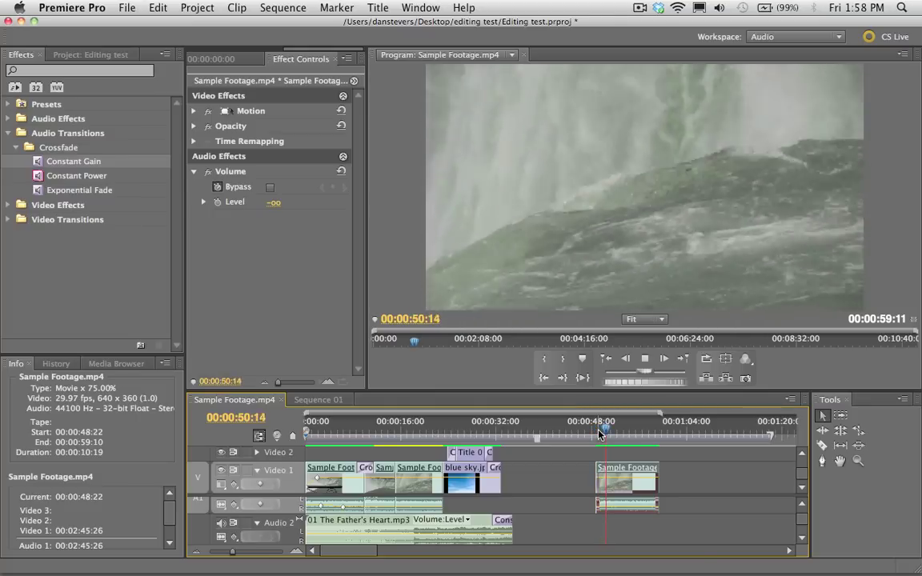
key("space")
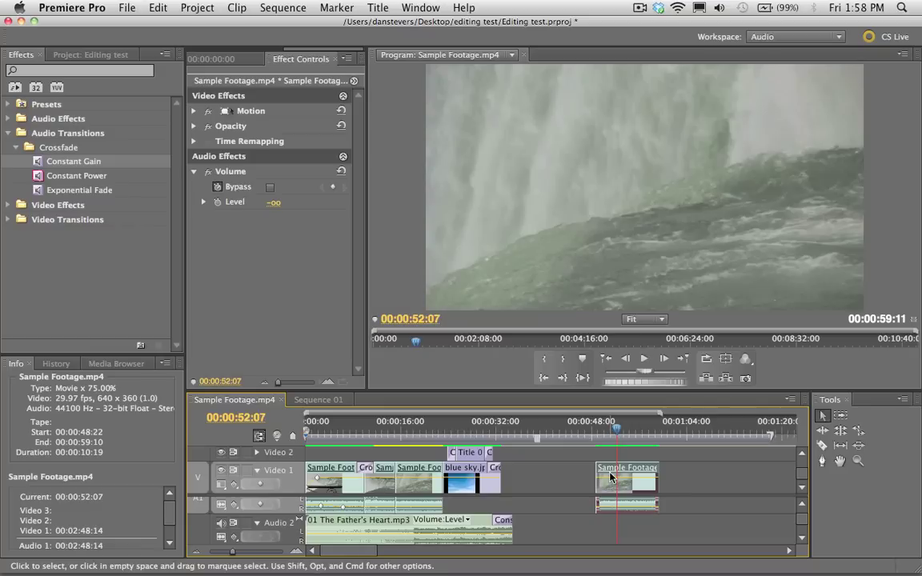
Step: Toggle Frame Blend for the 75% speed waterfall clip and render the preview
right_click(610, 477)
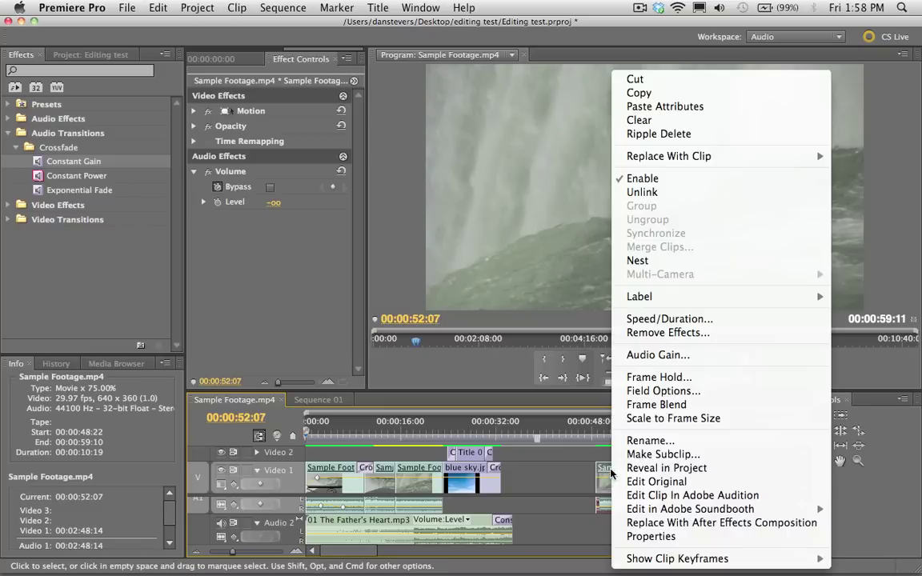
left_click(651, 404)
key("Return")
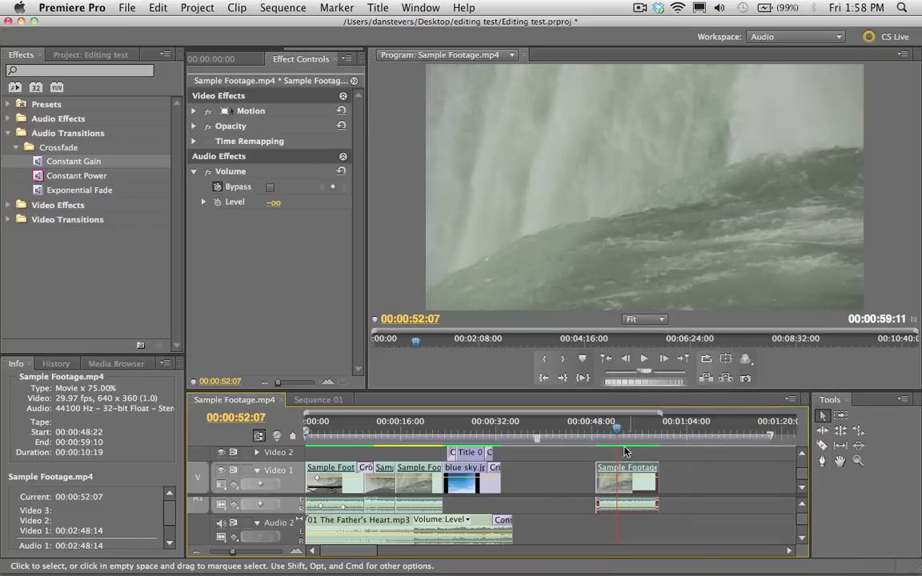
Step: Play the 75% speed clip from 00:00:48:22, stop playback, and move the playhead back to 00:00:16:10
left_click_drag(589, 432, 594, 433)
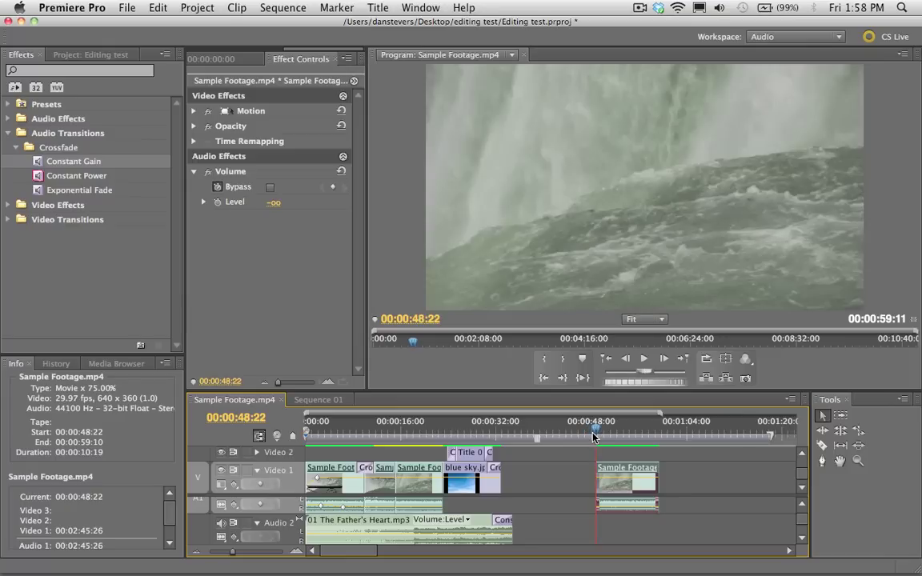
key("space")
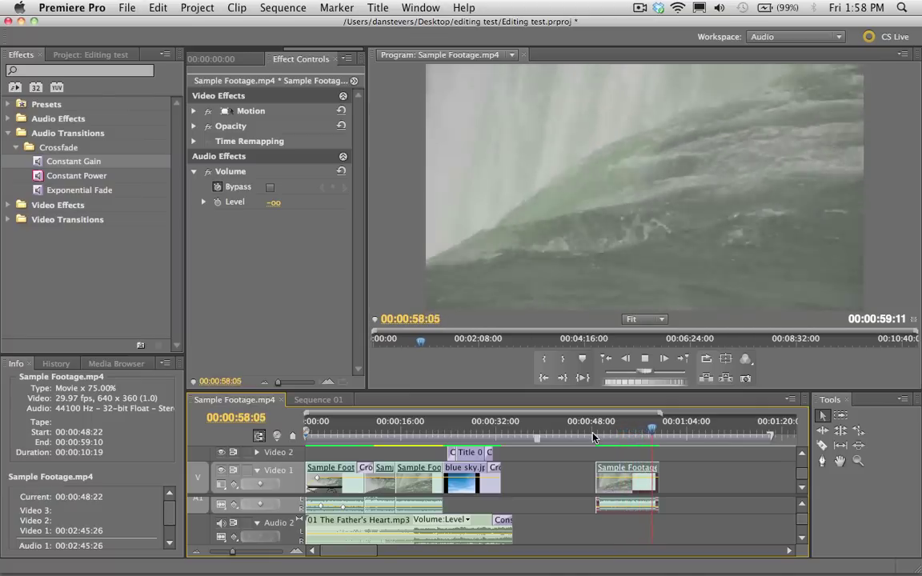
key("space")
left_click(598, 437)
left_click_drag(599, 442, 404, 454)
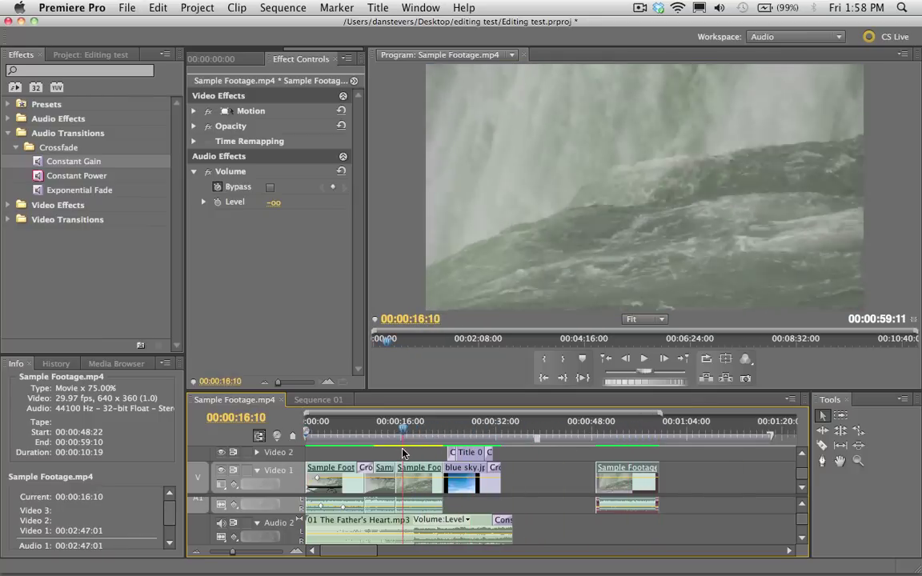
Step: Shorten the sequence's work area so it spans from the start of the timeline to the end of the music clip
left_click(269, 308)
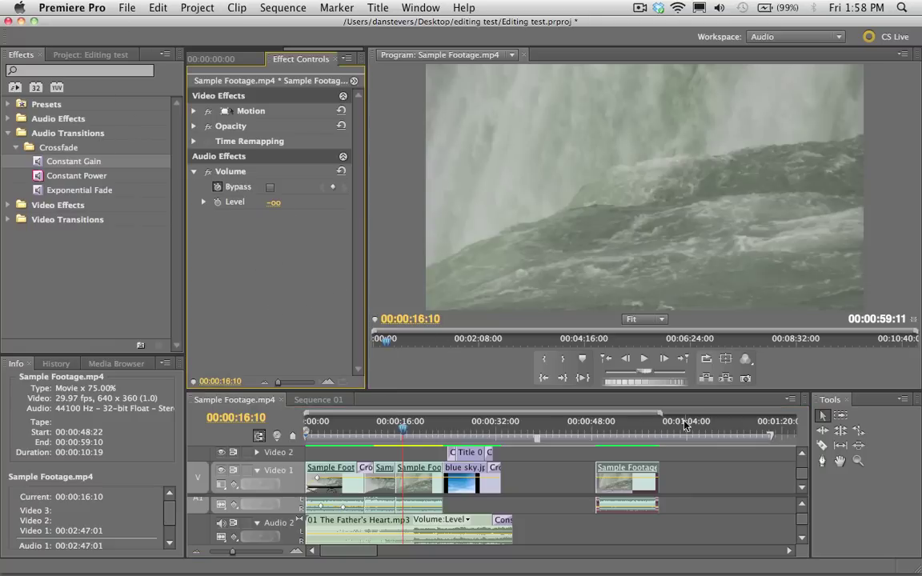
left_click(572, 435)
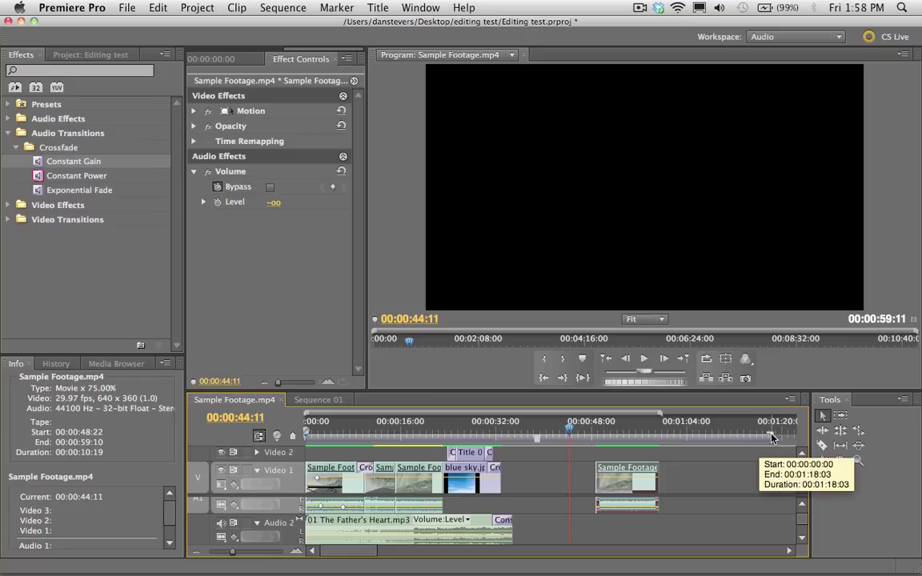
left_click_drag(743, 438, 415, 439)
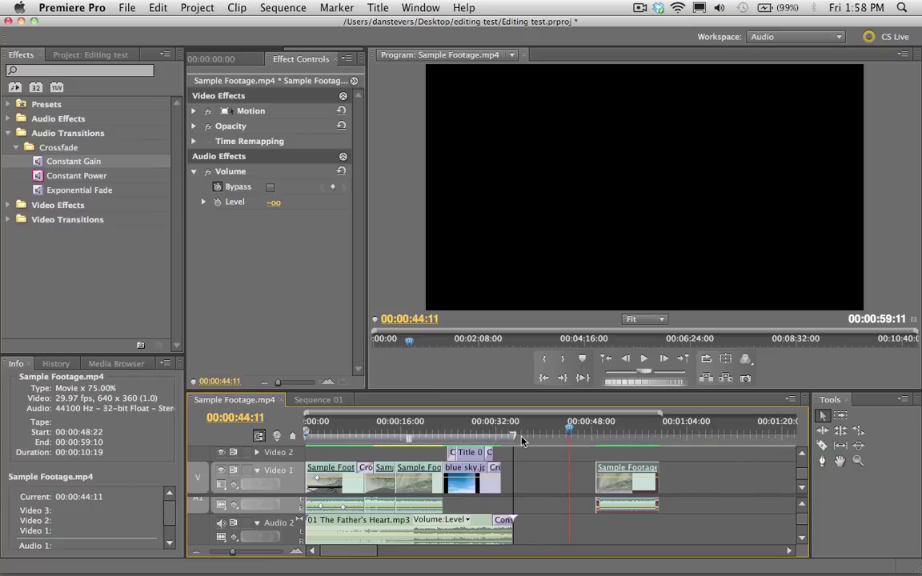
mouse_move(527, 439)
left_mouse_down()
mouse_move(303, 445)
mouse_move(510, 437)
left_mouse_up()
key("Return")
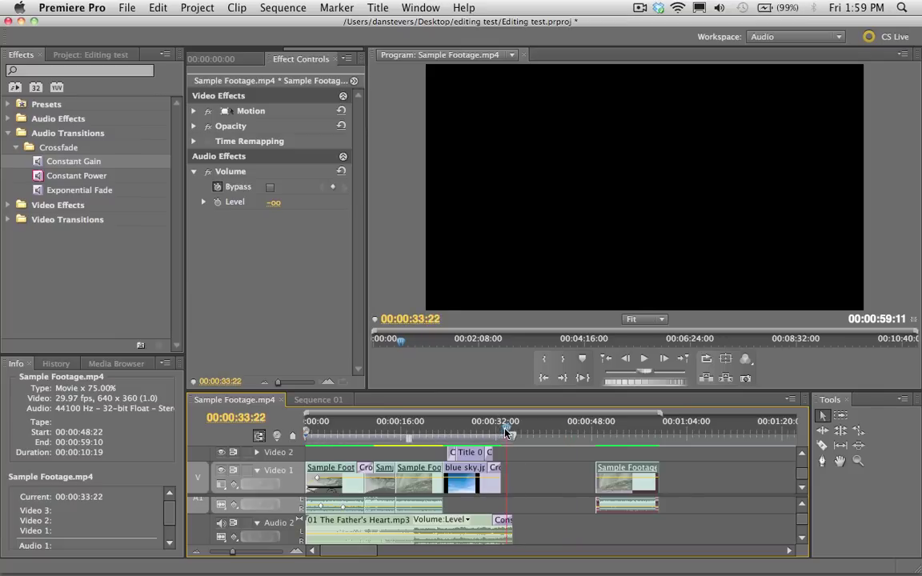
mouse_move(511, 437)
left_mouse_down()
mouse_move(527, 433)
mouse_move(513, 435)
mouse_move(519, 439)
left_mouse_up()
mouse_move(307, 436)
left_mouse_down()
mouse_move(350, 440)
mouse_move(307, 441)
left_mouse_up()
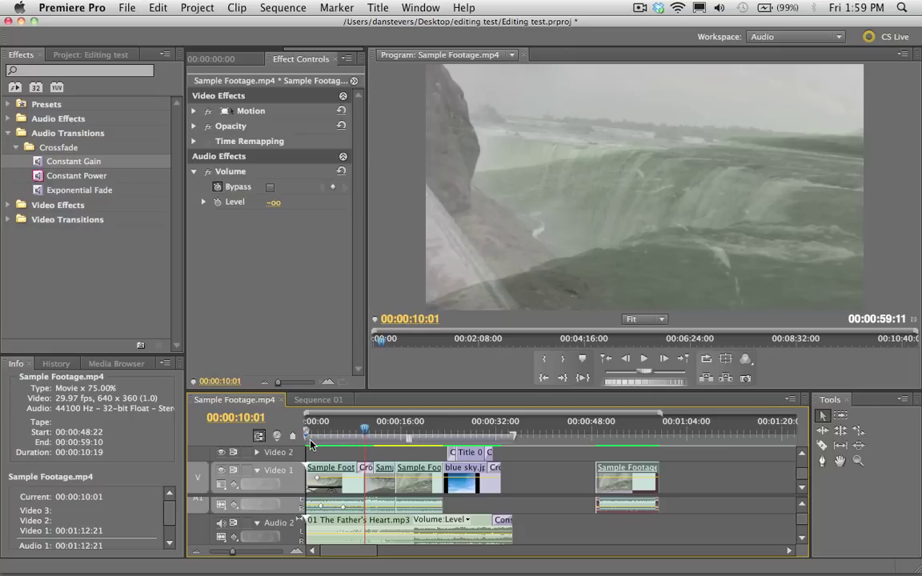
left_click_drag(509, 435, 517, 442)
left_click(498, 429)
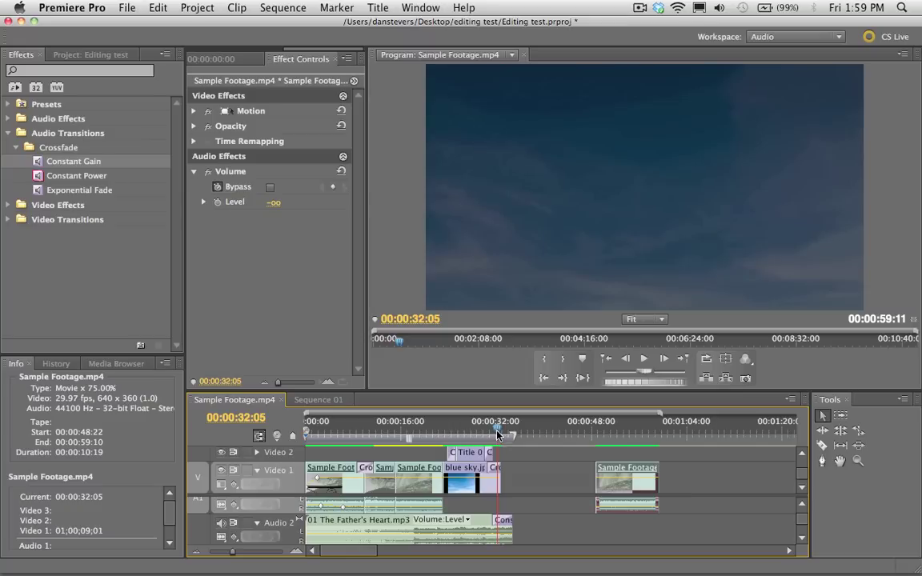
left_click(424, 429)
Step: Open the media export settings for the sequence and review the available export formats, keeping QuickTime
left_click(129, 6)
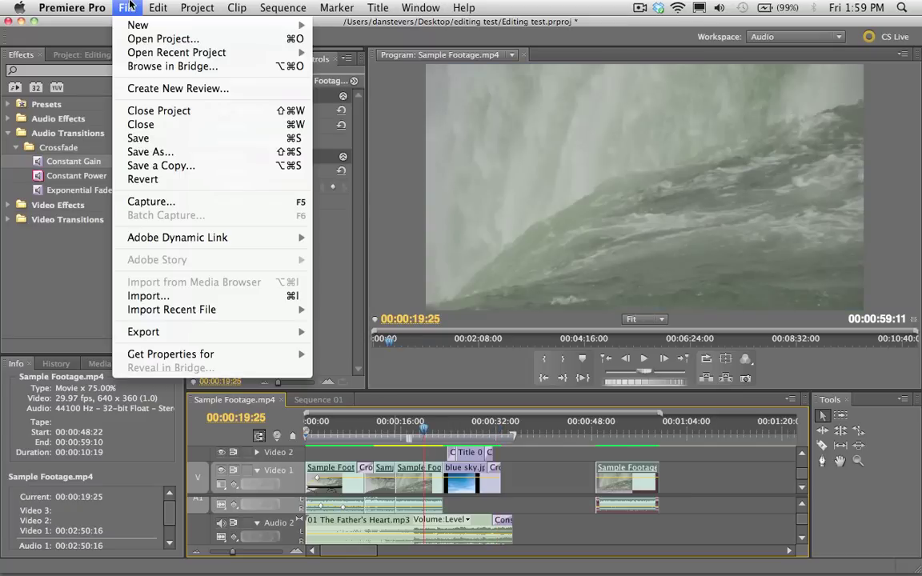
mouse_move(231, 331)
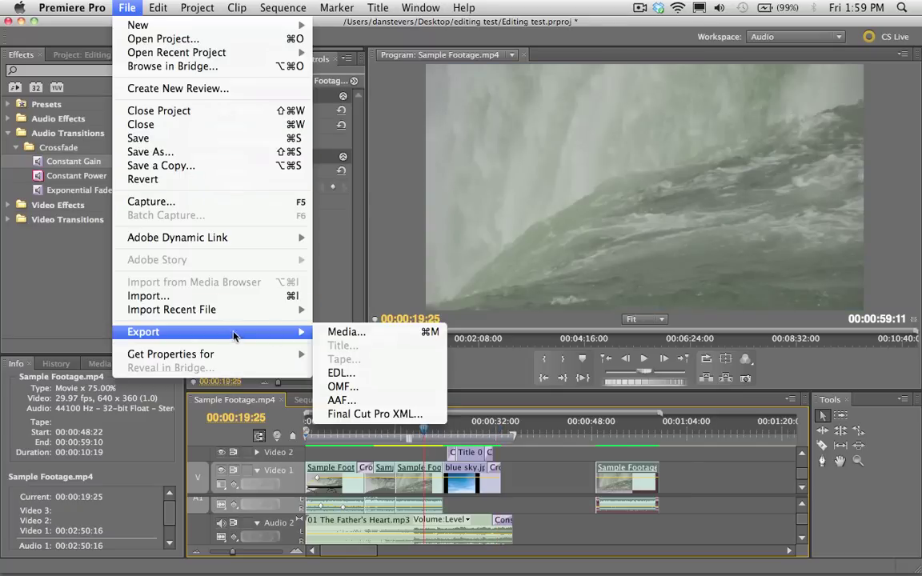
left_click(351, 332)
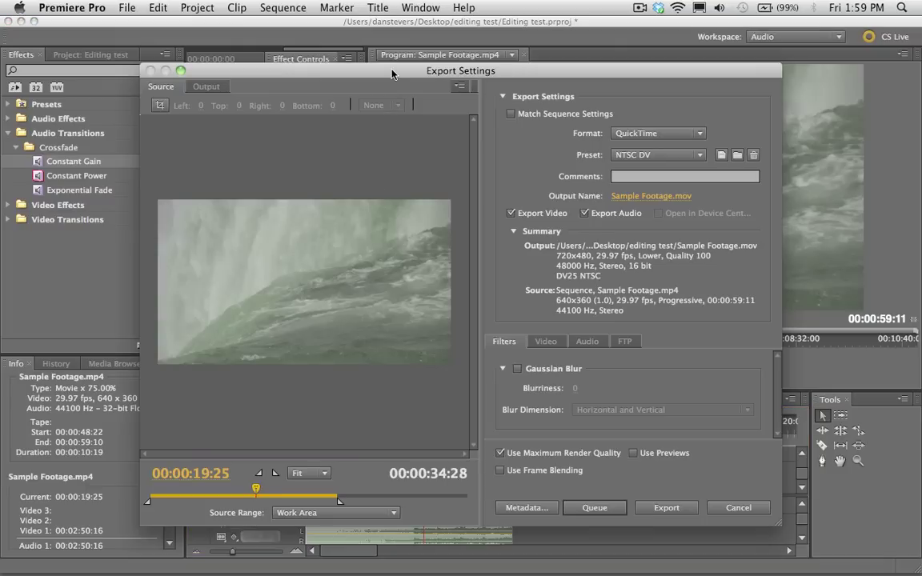
left_click_drag(391, 74, 370, 57)
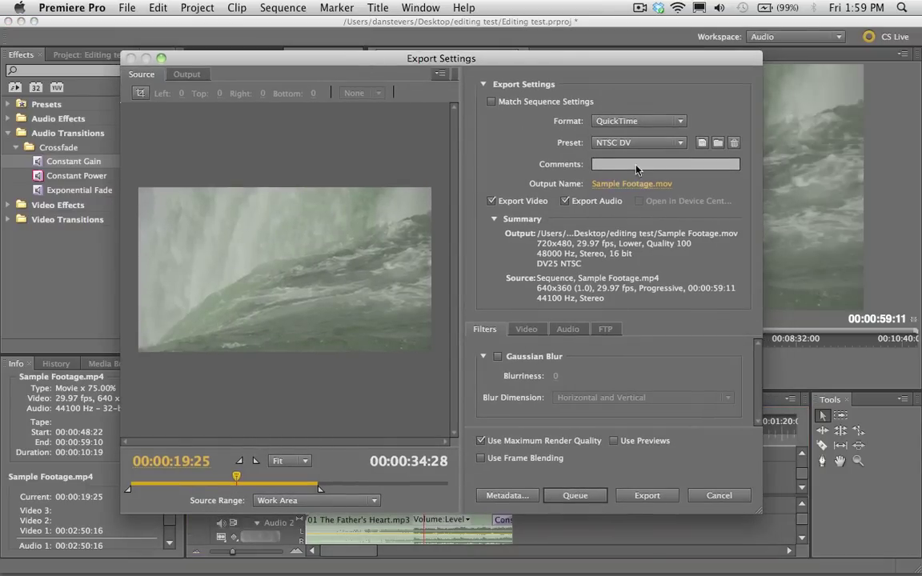
left_click(637, 121)
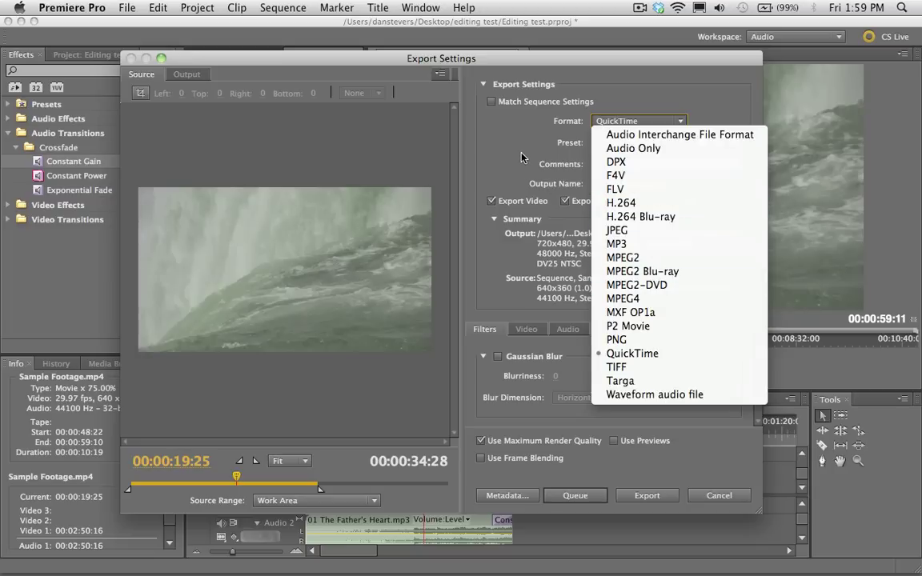
left_click(552, 140)
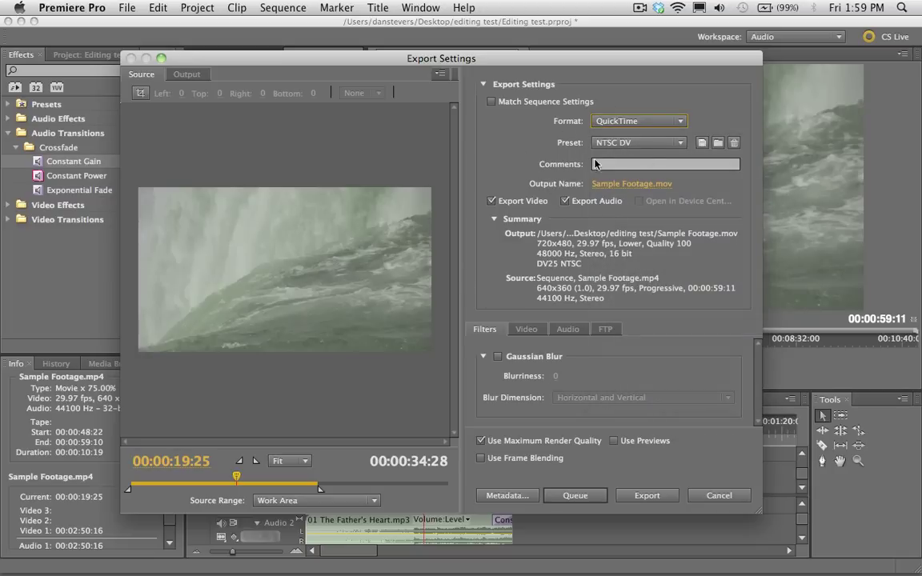
Step: Make the export match the sequence settings and enable maximum render quality
left_click(491, 102)
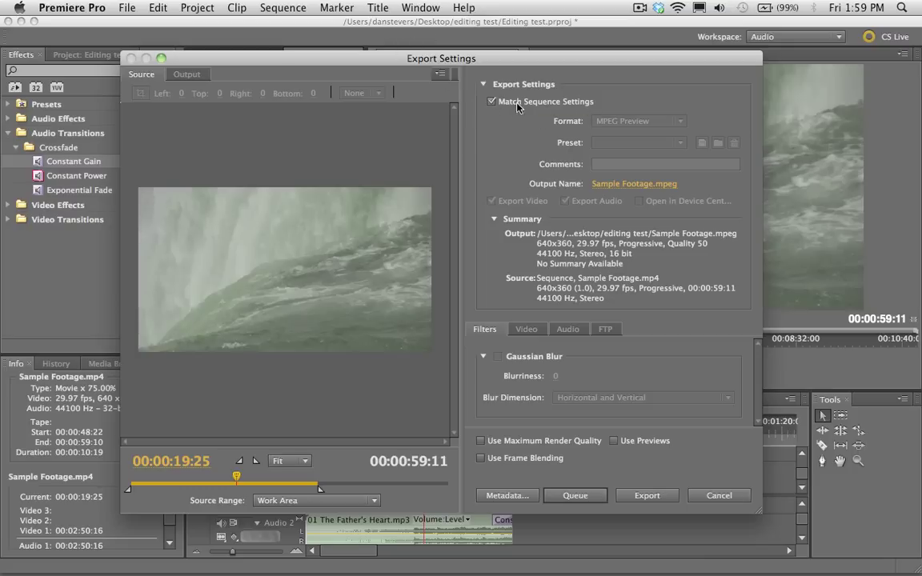
left_click(506, 444)
left_click_drag(327, 53, 342, 57)
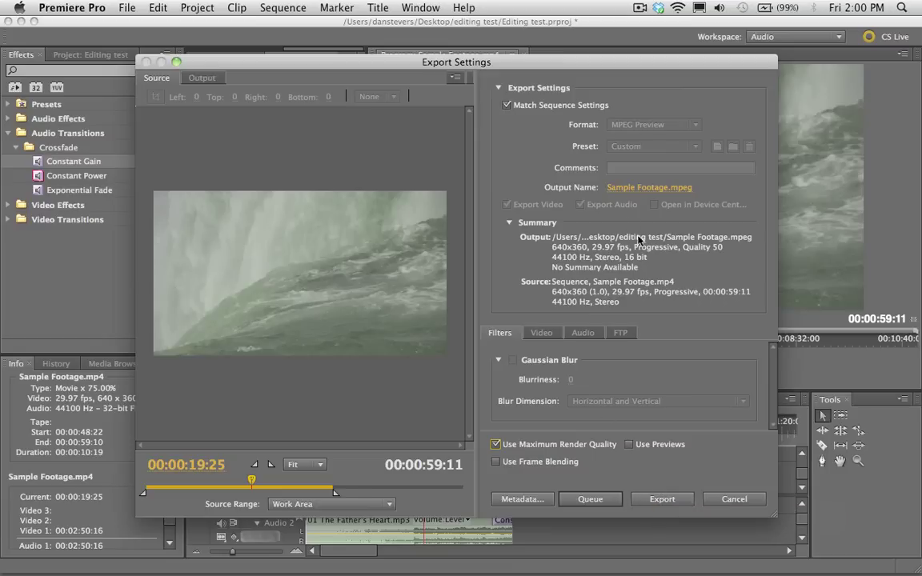
Step: Set the output to Sample Footage in a new folder named renders inside the editing test folder, and export the video
left_click(623, 188)
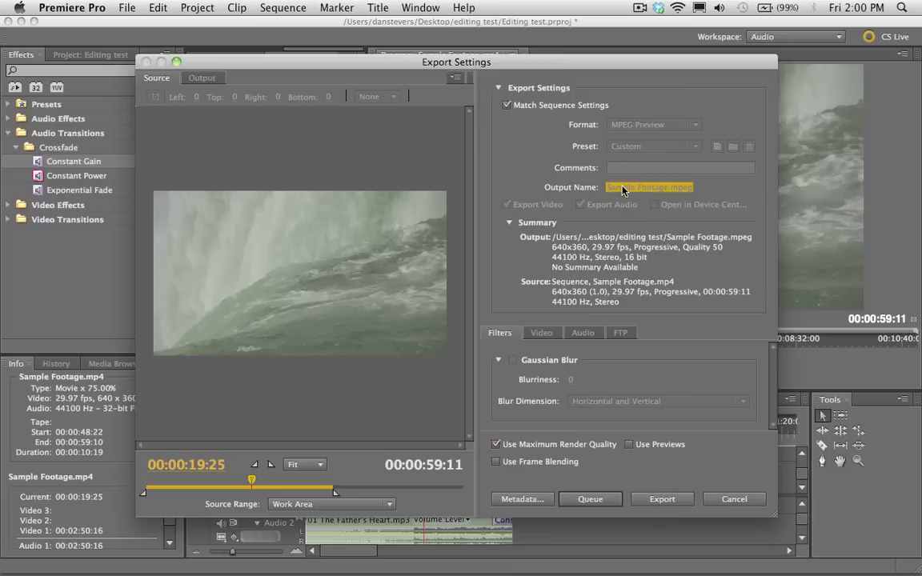
left_click_drag(384, 100, 387, 339)
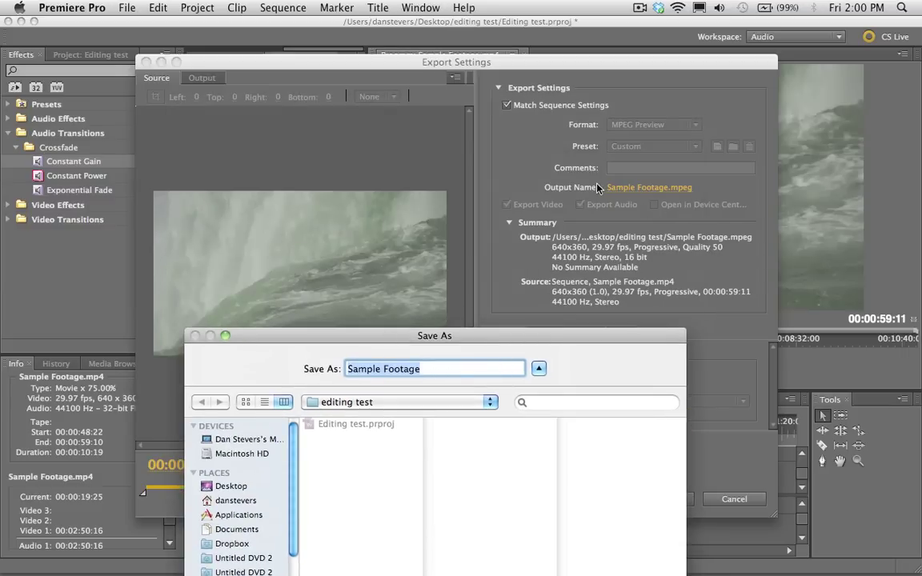
left_click_drag(503, 334, 507, 144)
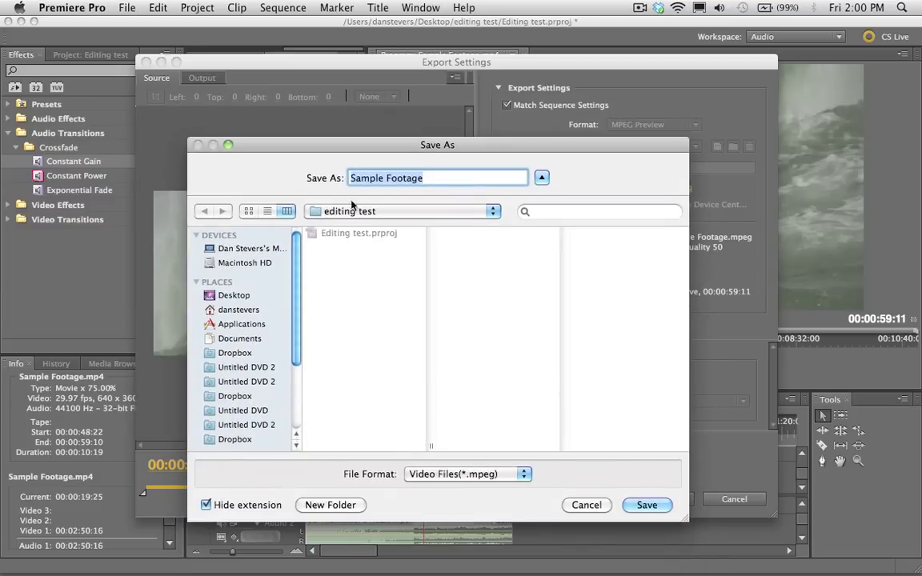
left_click_drag(446, 145, 447, 143)
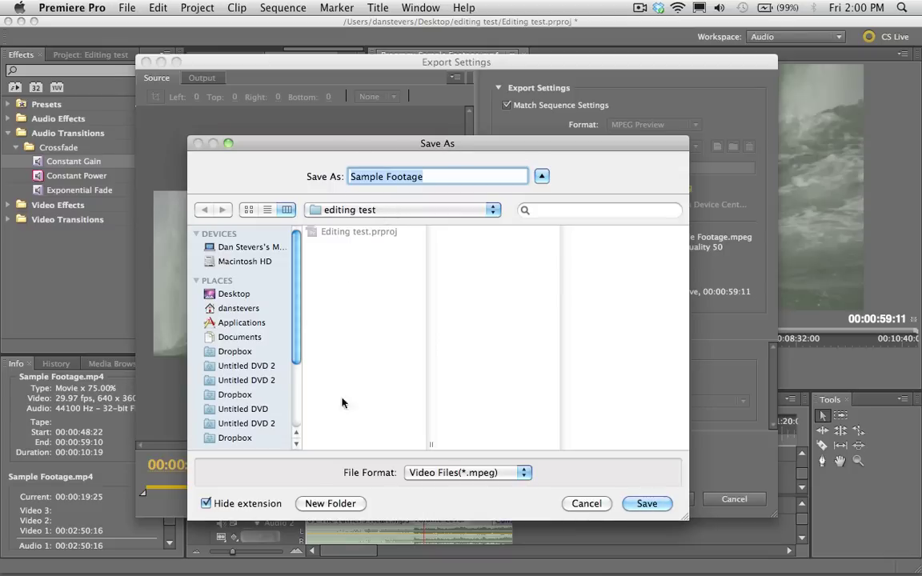
left_click(328, 505)
type("r")
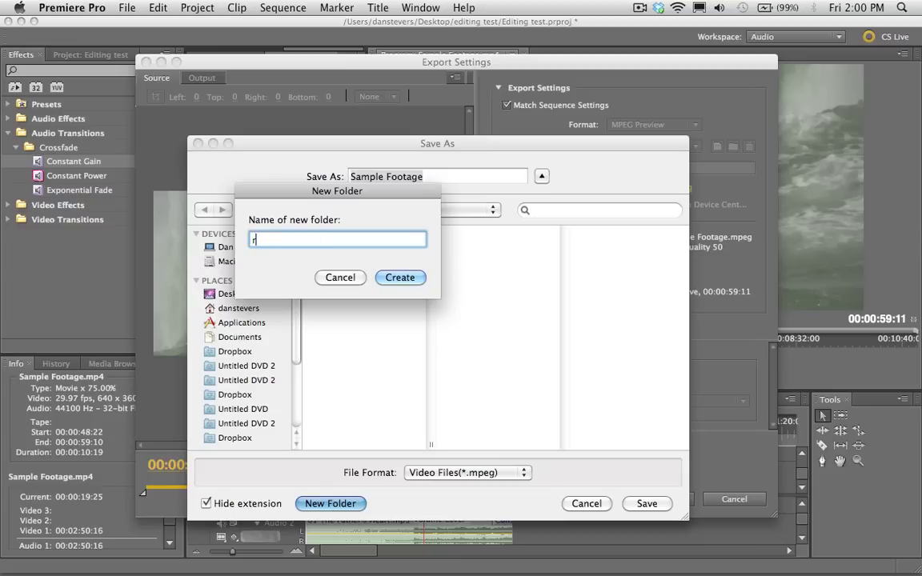
type("enders")
key("Return")
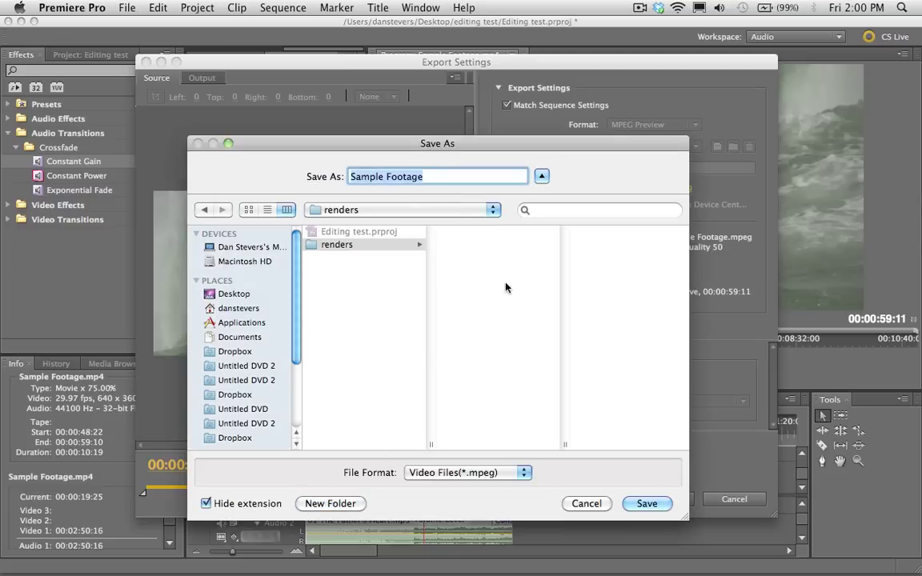
key("Return")
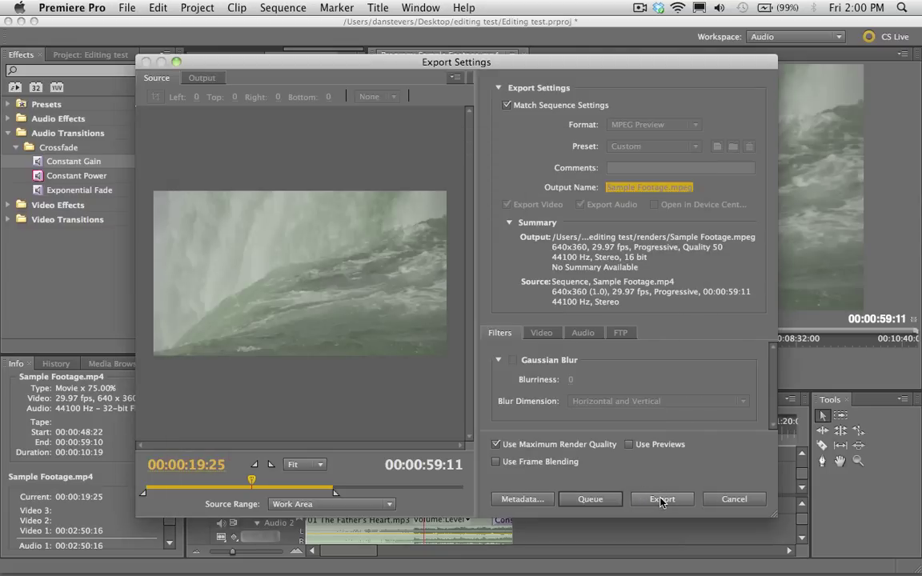
left_click(662, 499)
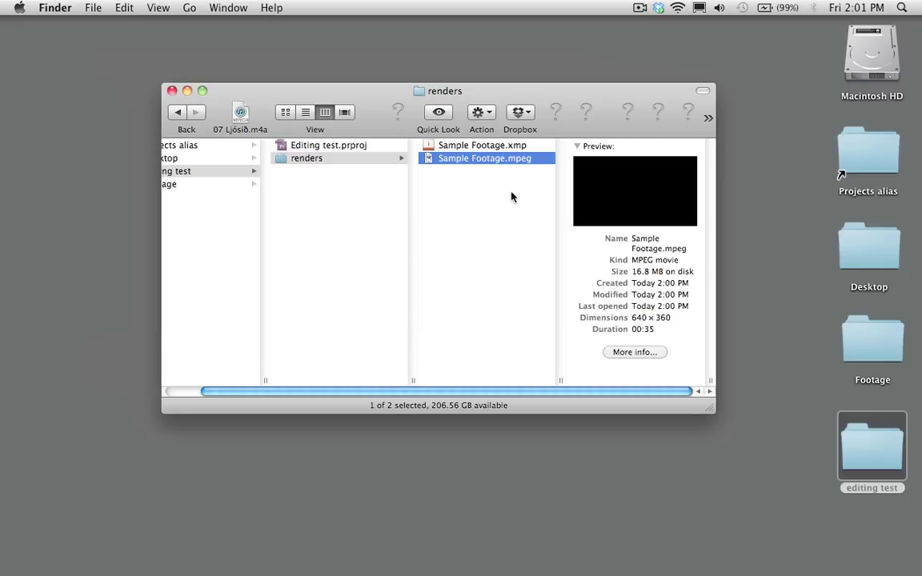
Step: Switch to Finder and check the exported Sample Footage.mpeg in the renders folder
key("Left")
left_click(458, 157)
left_click(641, 8)
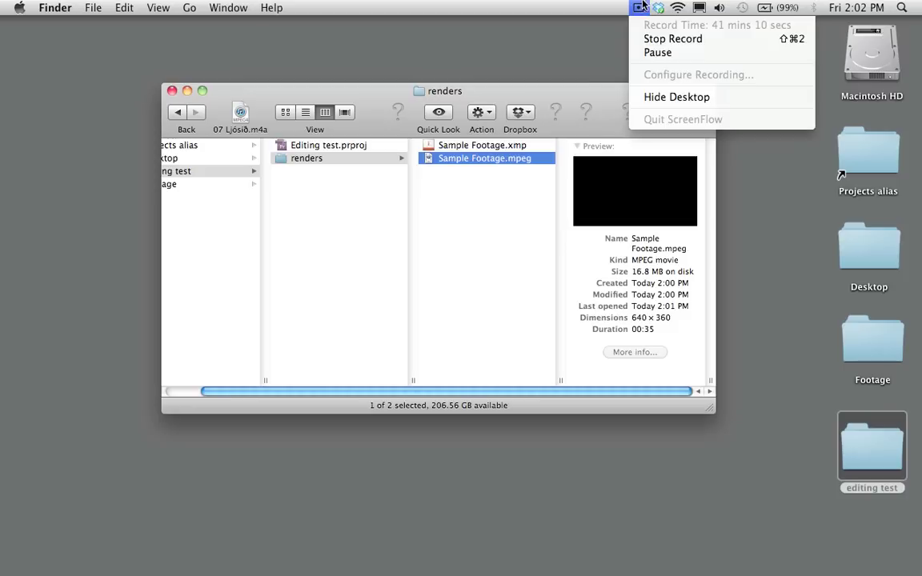
left_click(664, 42)
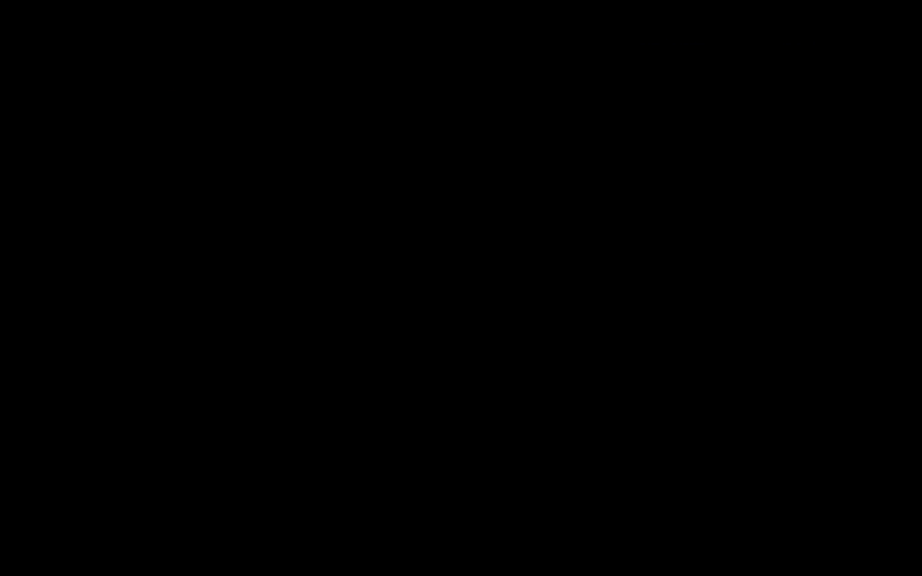